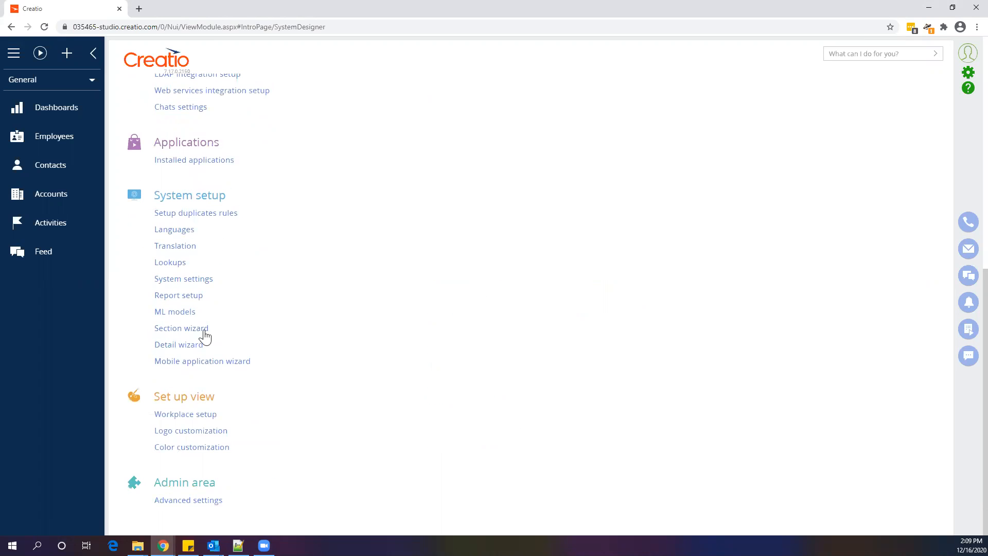
# Create a new section titled Widgets with code UsrWidget in the General workplace
pyautogui.click(198, 330)
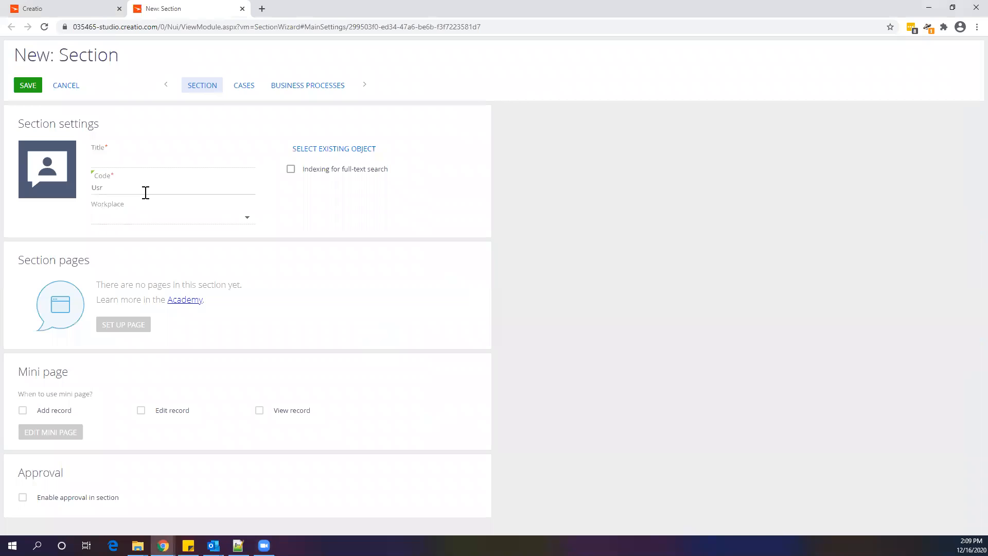
pyautogui.click(143, 192)
pyautogui.write('Widgets')
pyautogui.moveTo(124, 188); pyautogui.dragTo(155, 162)
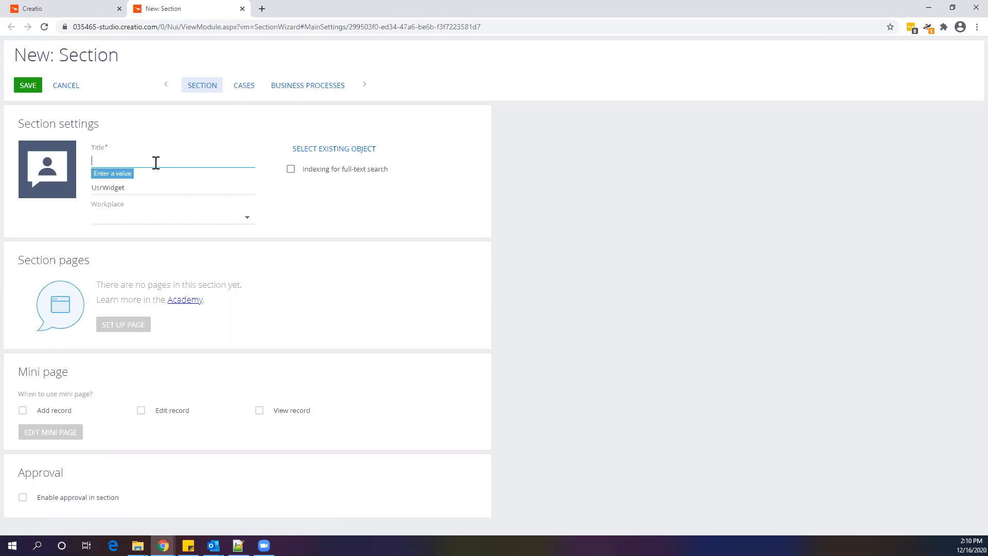
pyautogui.click(196, 215)
pyautogui.click(193, 261)
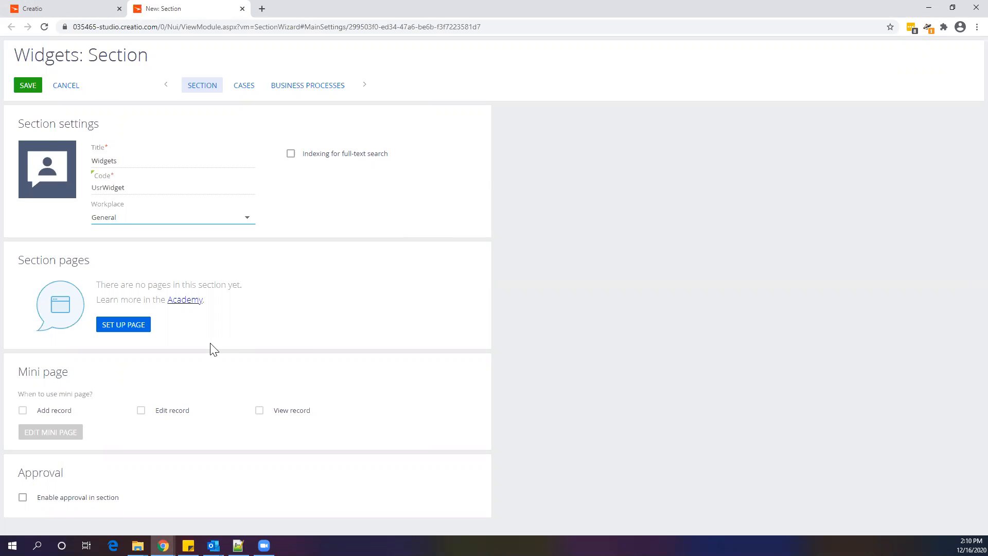
# Set up the section page and add a string field titled Serial Number with code UsrSerialNumber
pyautogui.click(138, 329)
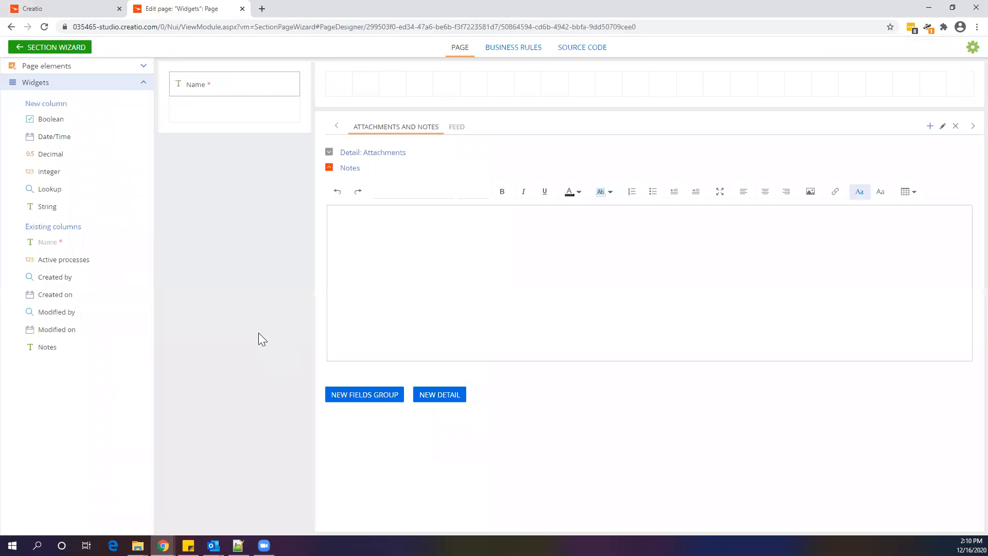
pyautogui.moveTo(122, 203); pyautogui.dragTo(432, 88)
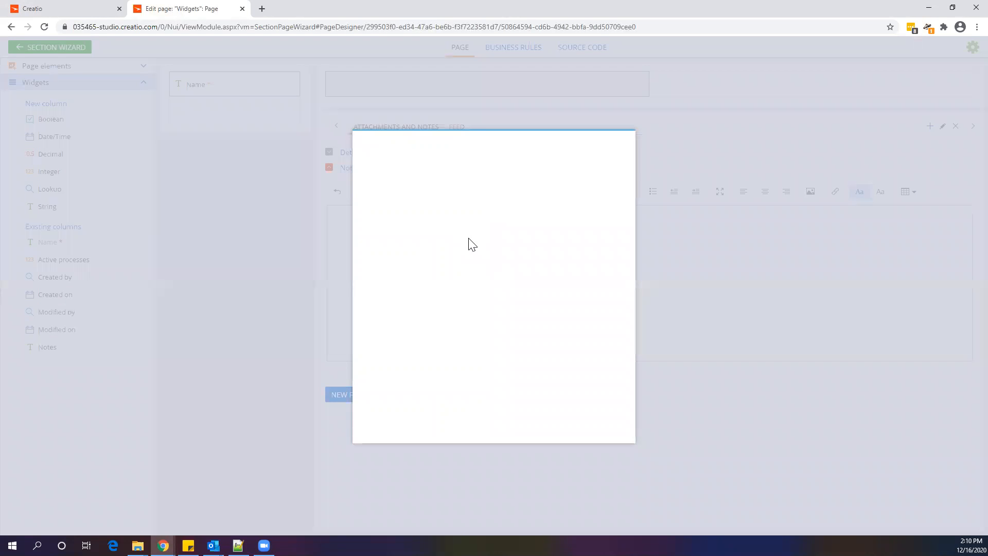
pyautogui.moveTo(432, 262); pyautogui.dragTo(381, 264)
pyautogui.press('BackSpace')
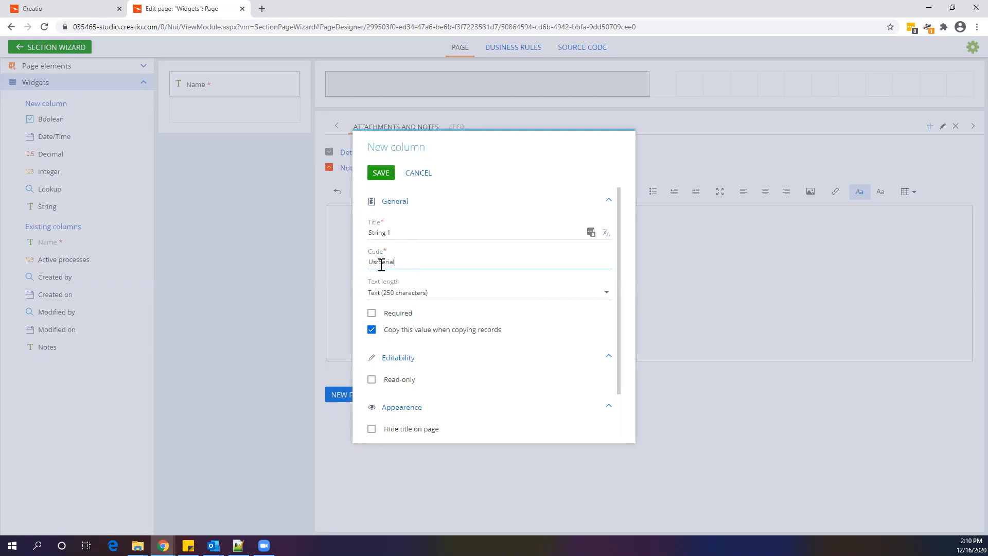
pyautogui.moveTo(420, 263); pyautogui.dragTo(383, 262)
pyautogui.hotkey('ctrl', 'c')
pyautogui.moveTo(413, 233); pyautogui.dragTo(357, 234)
pyautogui.hotkey('ctrl', 'v')
pyautogui.click(384, 232)
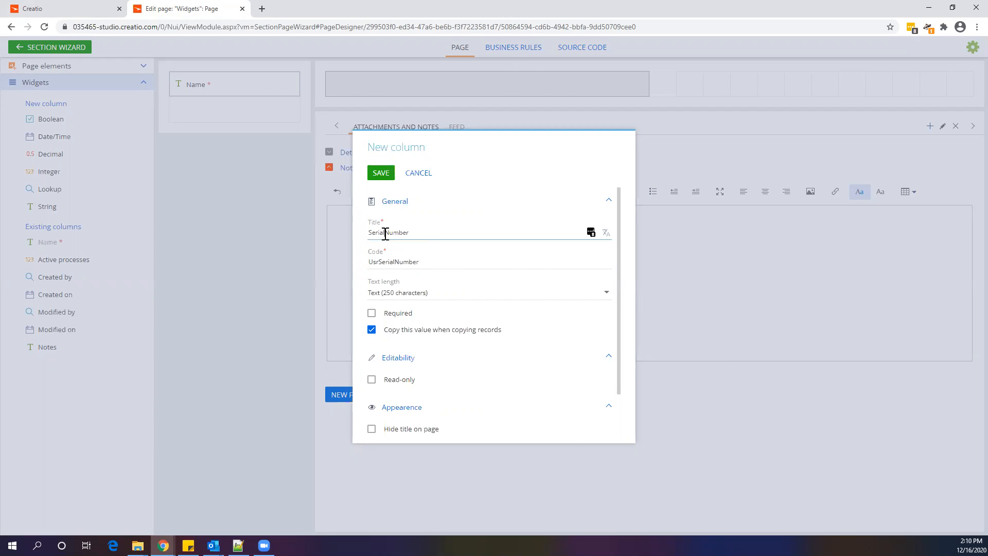
pyautogui.click(391, 222)
pyautogui.click(381, 172)
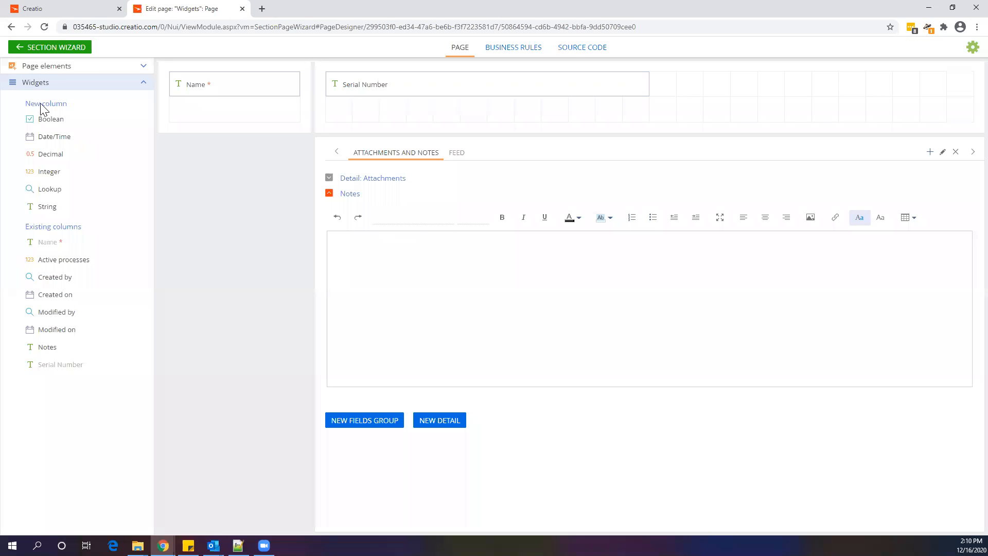
# Add a required date/time field titled Purchase Date with code UsrPurchaseDate beside Serial Number
pyautogui.moveTo(59, 135); pyautogui.dragTo(688, 109)
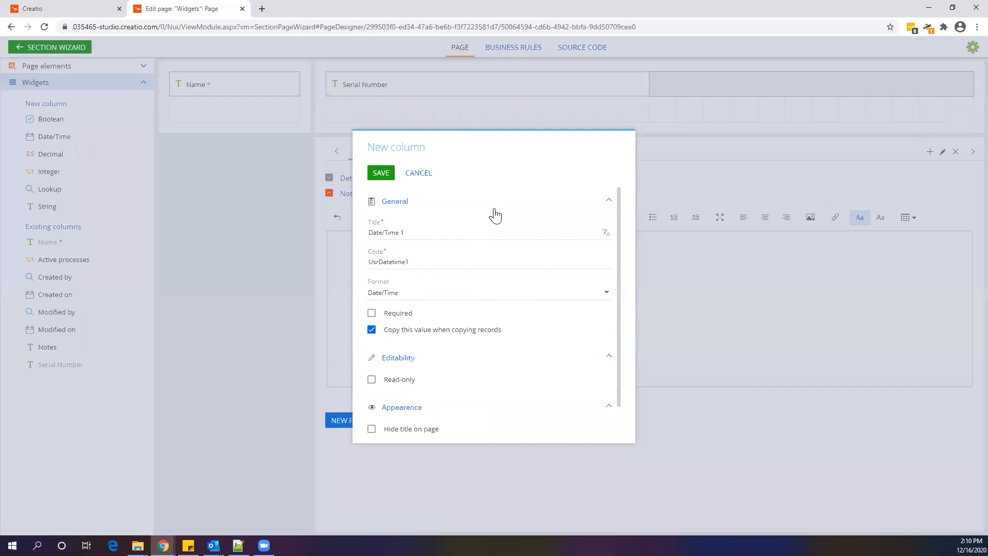
pyautogui.moveTo(412, 262); pyautogui.dragTo(380, 264)
pyautogui.write('Purchas')
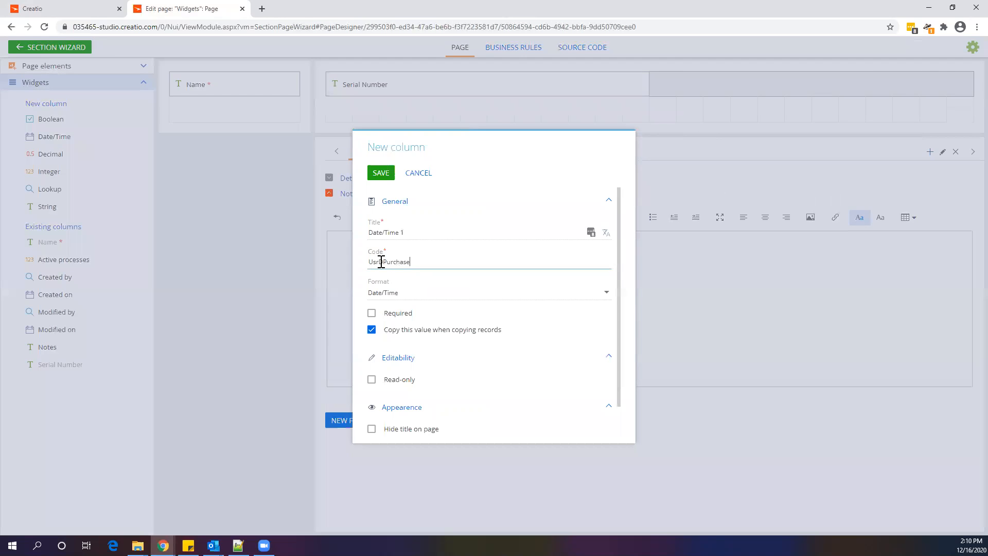
pyautogui.write('e')
pyautogui.keyDown('shift'); pyautogui.click(386, 263); pyautogui.keyUp('shift')
pyautogui.click(385, 264)
pyautogui.press('BackSpace')
pyautogui.moveTo(423, 263); pyautogui.dragTo(380, 263)
pyautogui.hotkey('ctrl', 'c')
pyautogui.moveTo(405, 232); pyautogui.dragTo(353, 235)
pyautogui.hotkey('ctrl', 'v')
pyautogui.click(396, 232)
pyautogui.click(406, 320)
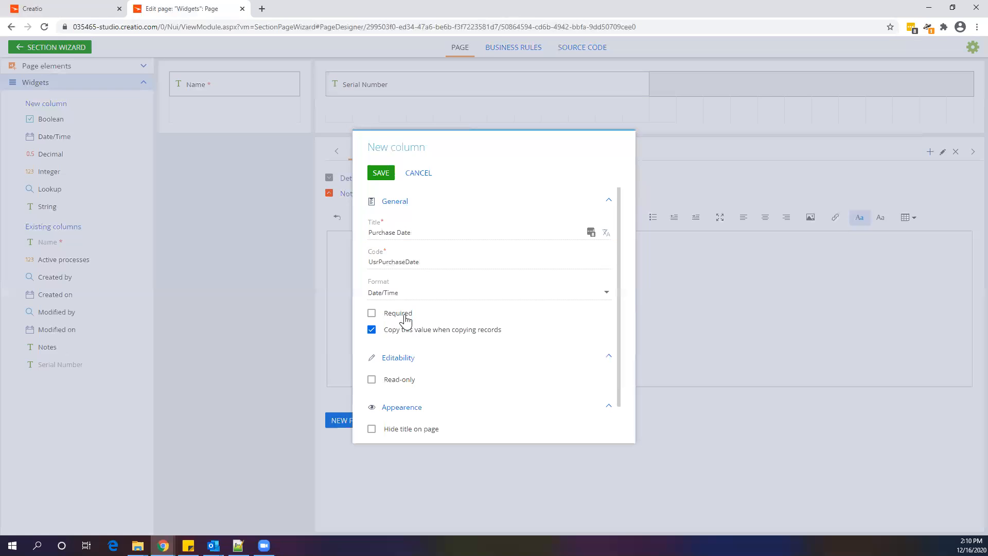
pyautogui.click(384, 175)
pyautogui.click(955, 88)
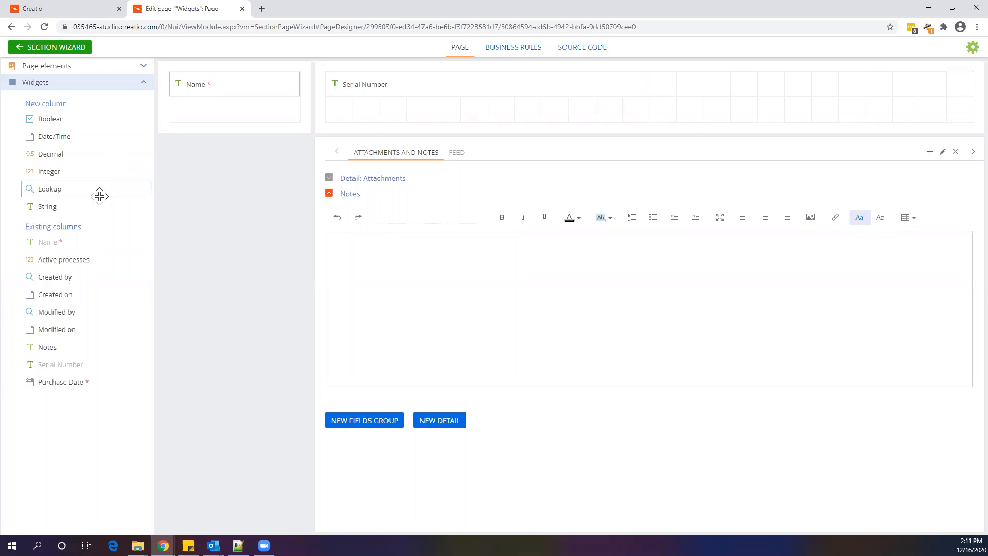
pyautogui.moveTo(89, 136); pyautogui.dragTo(736, 84)
pyautogui.moveTo(414, 262); pyautogui.dragTo(381, 263)
pyautogui.moveTo(417, 235); pyautogui.dragTo(356, 238)
pyautogui.write('PurchaseDate')
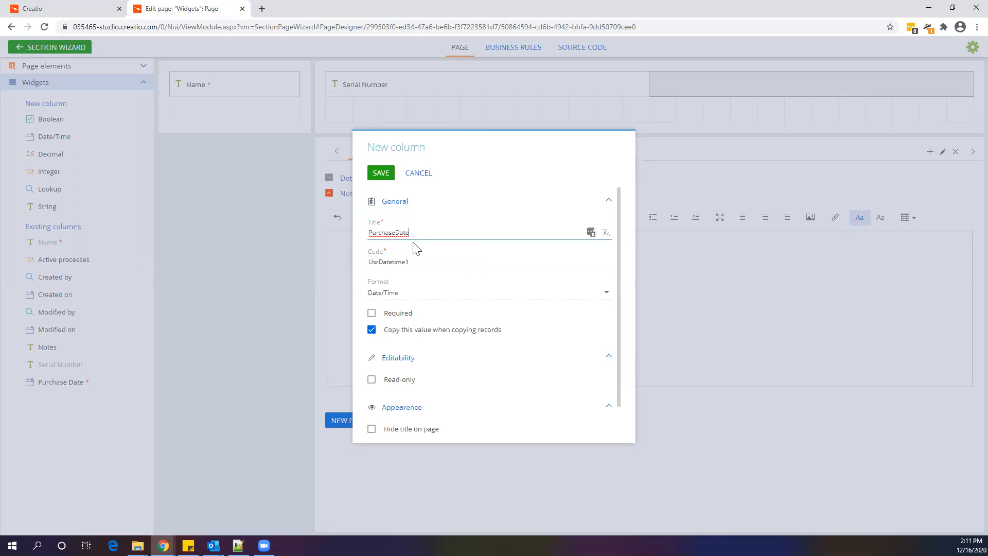
pyautogui.click(394, 233)
pyautogui.moveTo(415, 262); pyautogui.dragTo(380, 264)
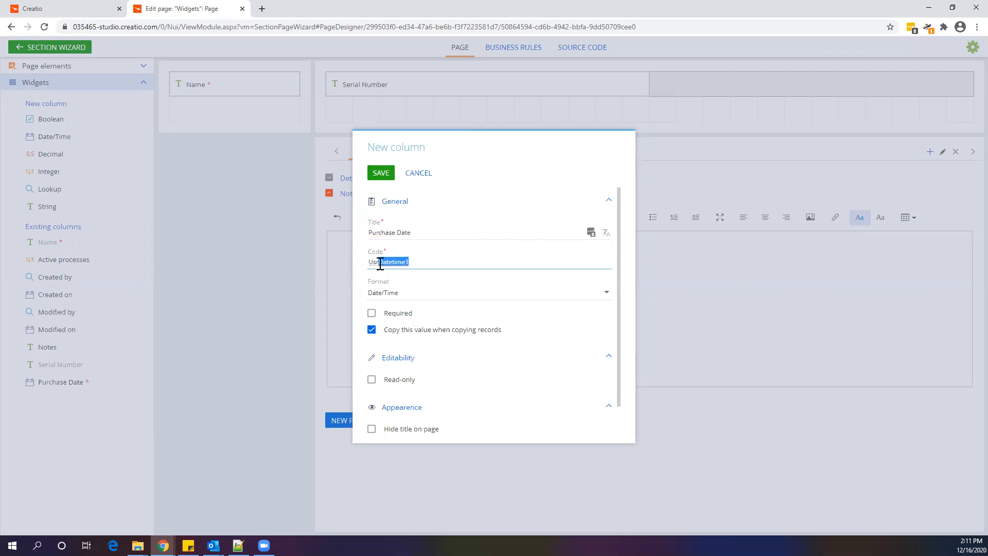
pyautogui.write('PurchaseDate')
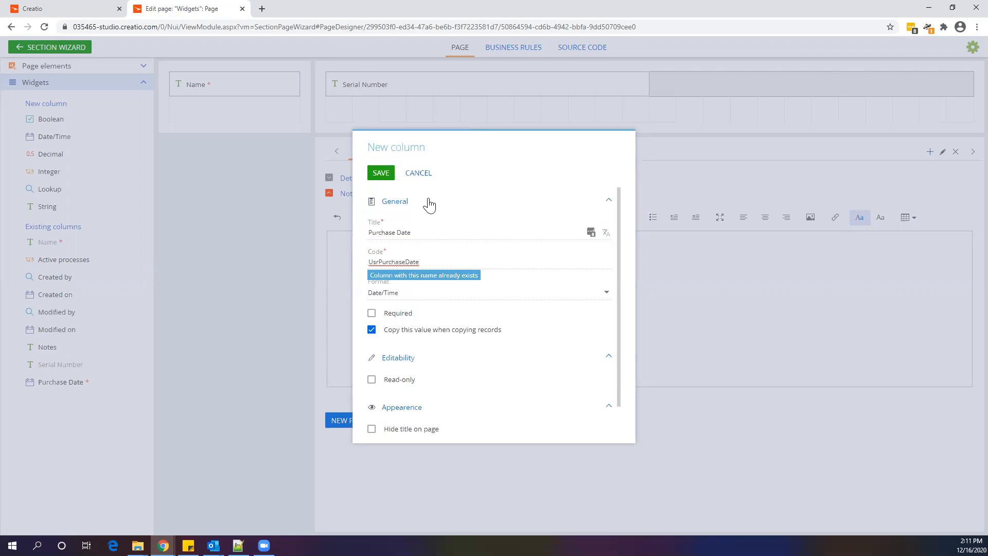
pyautogui.click(419, 173)
# Place the existing Purchase Date column back beside Serial Number and set its format to Date
pyautogui.moveTo(29, 385); pyautogui.dragTo(700, 77)
pyautogui.click(953, 84)
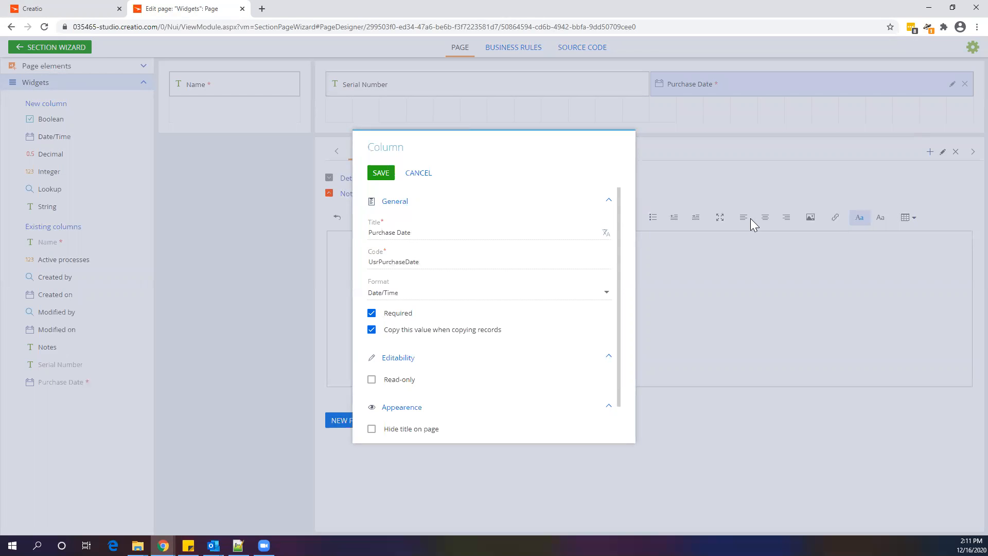
pyautogui.click(422, 288)
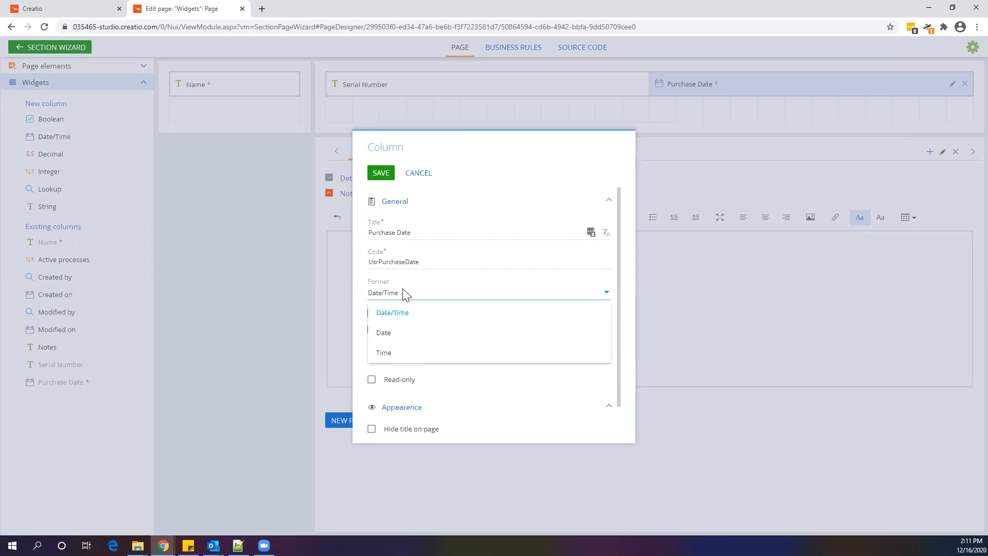
pyautogui.click(430, 335)
pyautogui.click(381, 174)
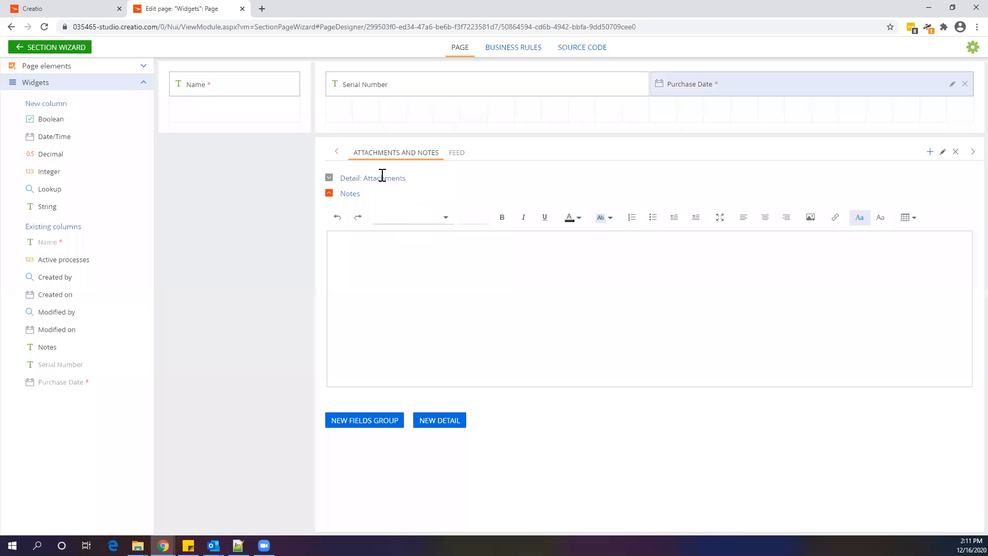
# Add a date/time field titled Warranty End Date with code UsrWarrantyEndDate below Purchase Date
pyautogui.moveTo(54, 136); pyautogui.dragTo(738, 117)
pyautogui.moveTo(408, 262); pyautogui.dragTo(381, 263)
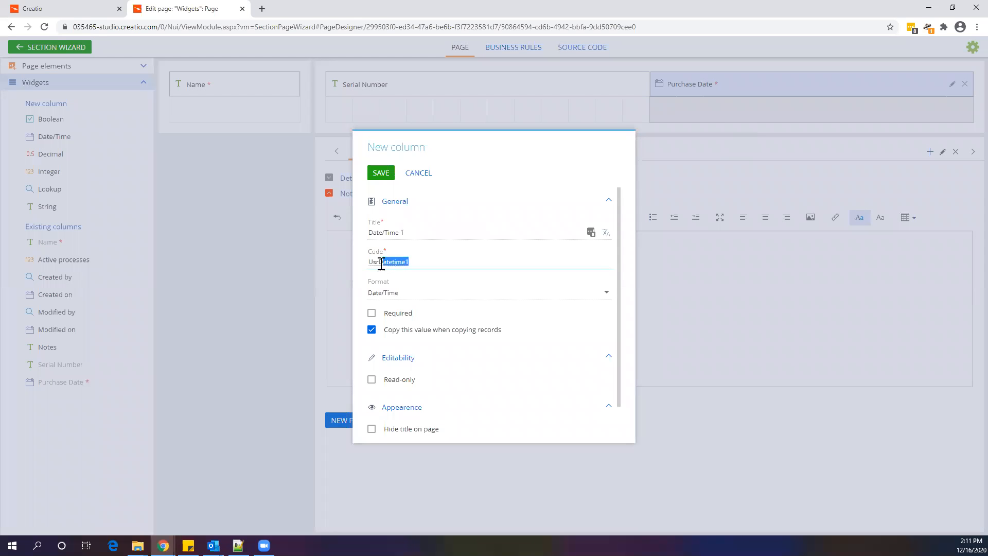
pyautogui.write('WarrantyEnd')
pyautogui.moveTo(431, 262); pyautogui.dragTo(382, 263)
pyautogui.hotkey('ctrl', 'c')
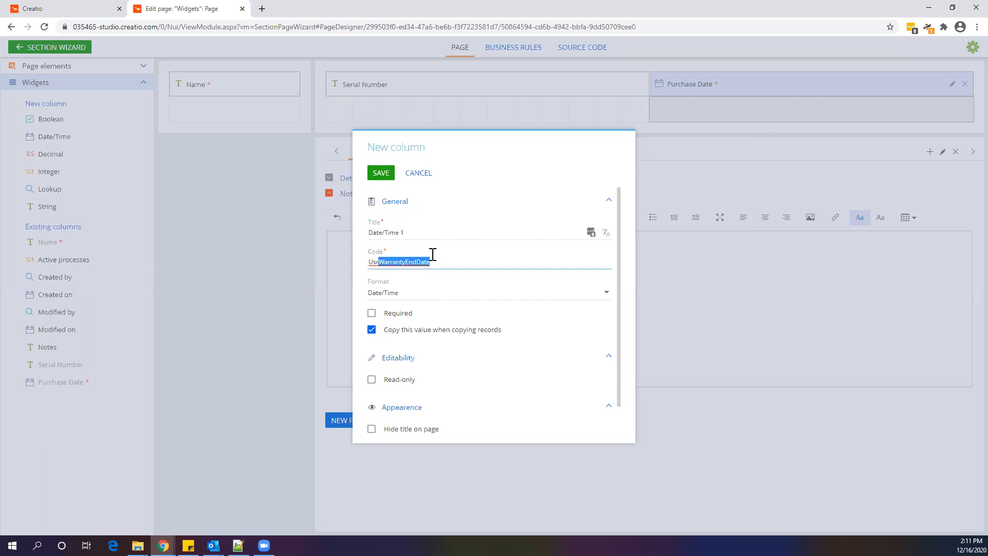
pyautogui.tripleClick(409, 233)
pyautogui.hotkey('ctrl', 'v')
pyautogui.click(397, 233)
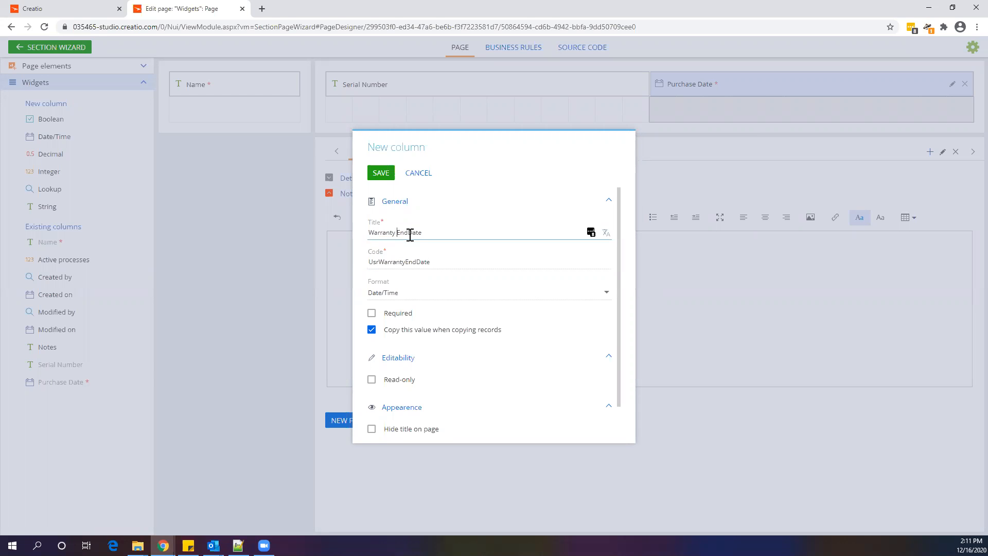
pyautogui.click(410, 233)
pyautogui.click(380, 173)
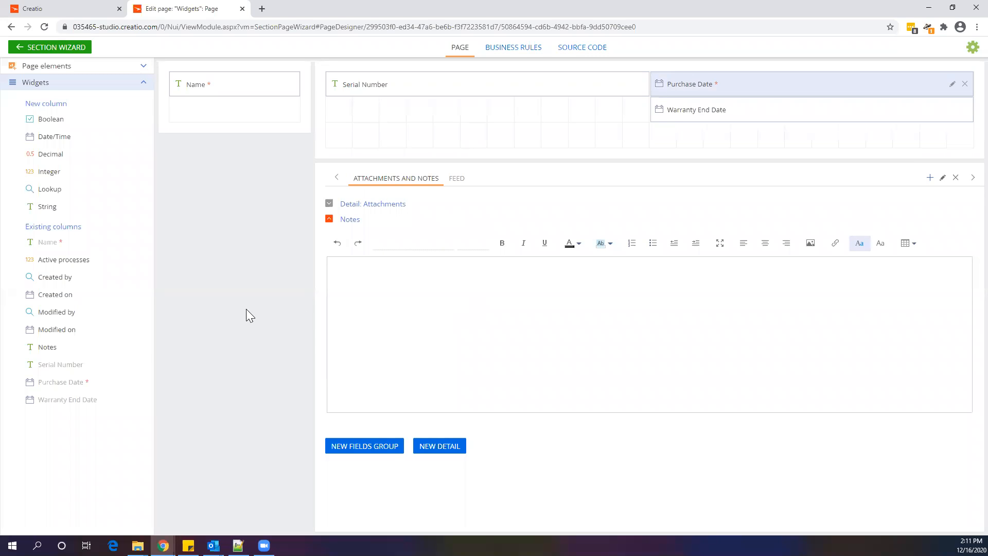
# Add a lookup field titled Account with code UsrAccount, using the Account lookup, below Name
pyautogui.moveTo(90, 189); pyautogui.dragTo(250, 143)
pyautogui.moveTo(456, 262); pyautogui.dragTo(380, 260)
pyautogui.press('BackSpace')
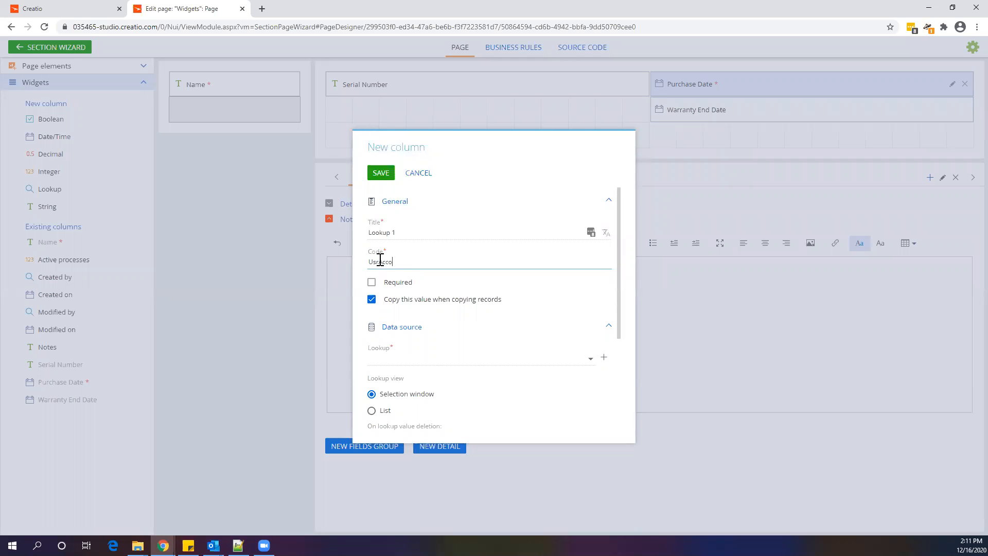
pyautogui.write('Account')
pyautogui.moveTo(405, 261); pyautogui.dragTo(361, 234)
pyautogui.hotkey('ctrl', 'v')
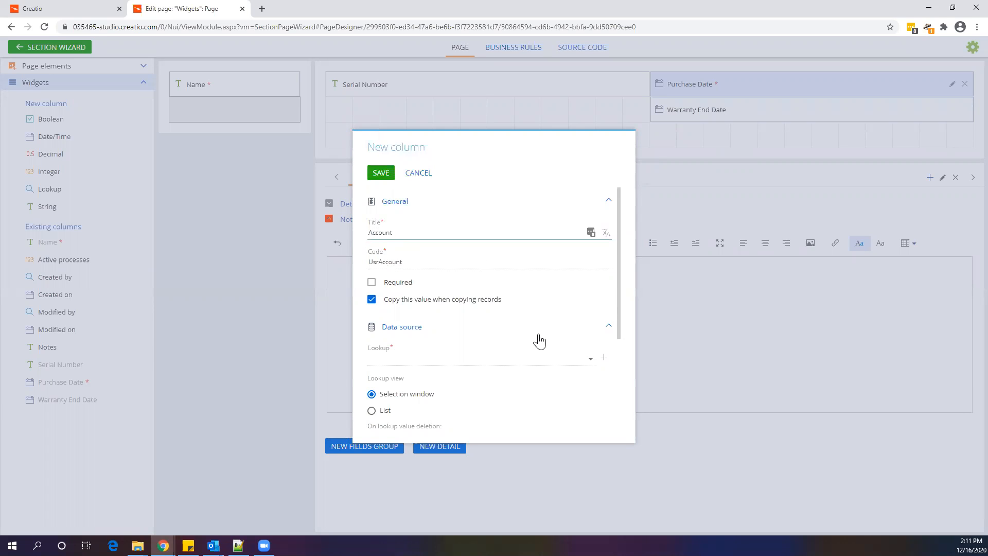
pyautogui.click(585, 361)
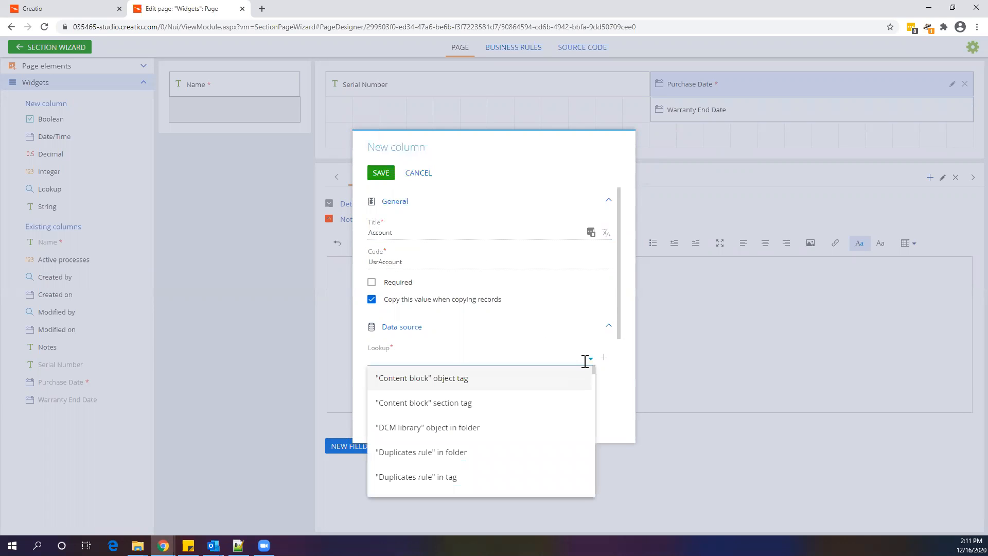
pyautogui.write('Account')
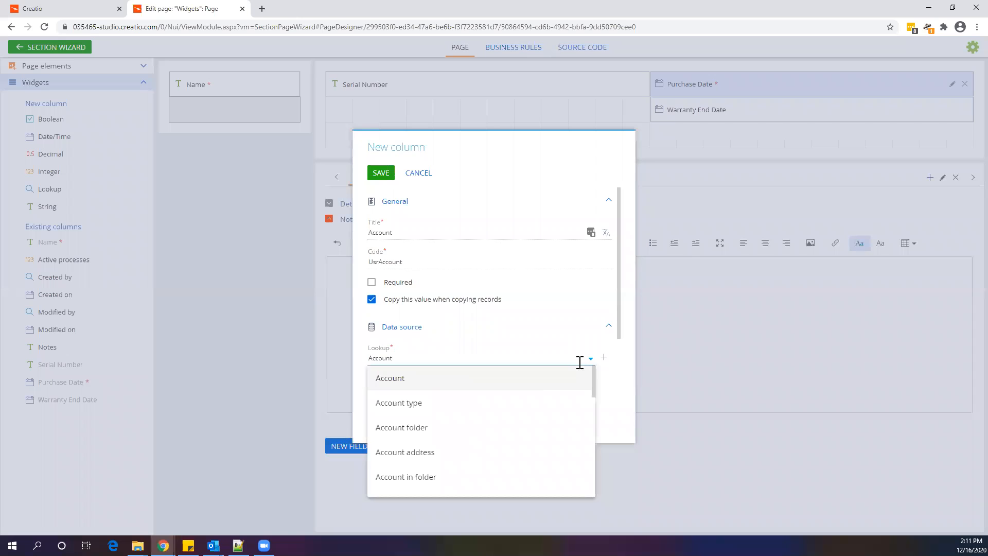
pyautogui.click(532, 382)
pyautogui.click(494, 399)
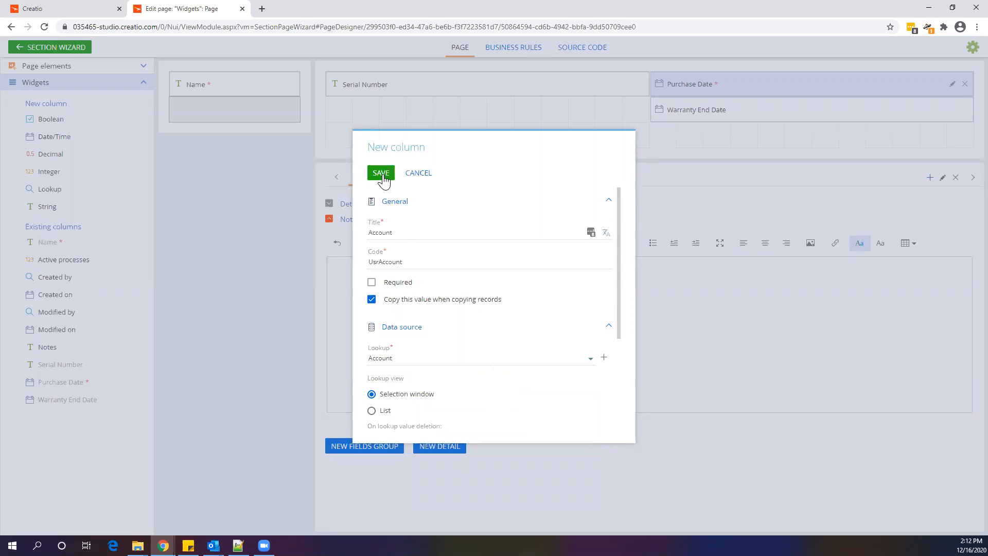
pyautogui.click(381, 174)
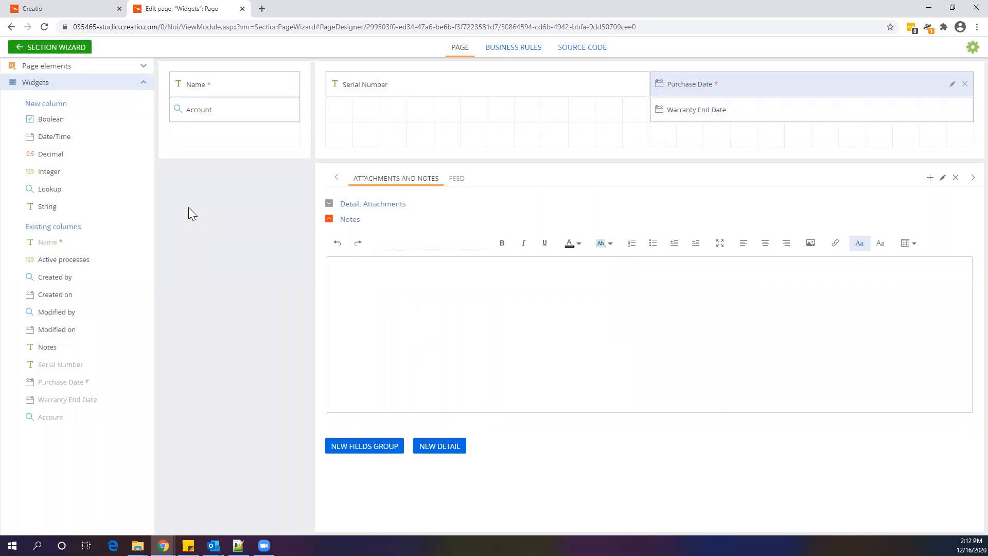
# Reopen the section page for editing and set the Warranty End Date field's format to Date
pyautogui.click(77, 47)
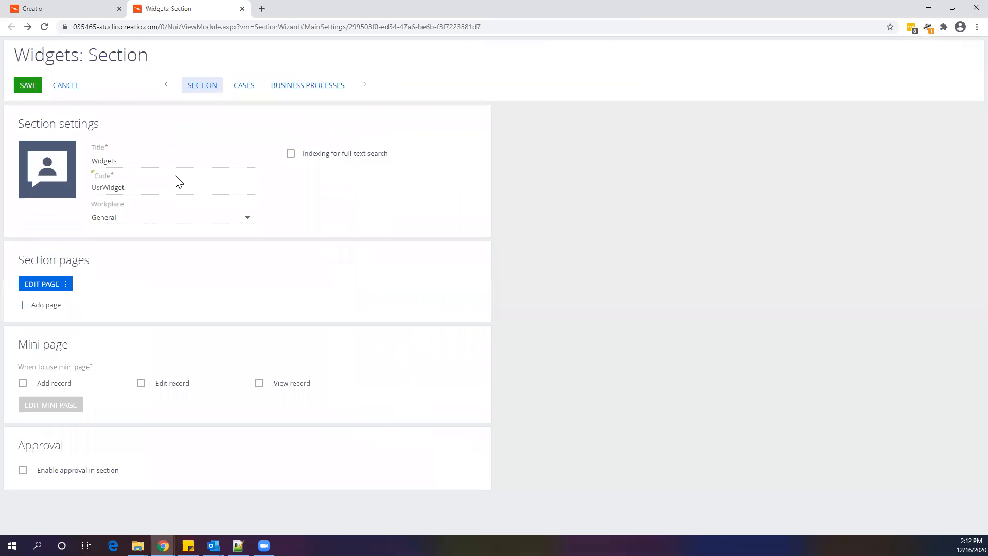
pyautogui.click(63, 287)
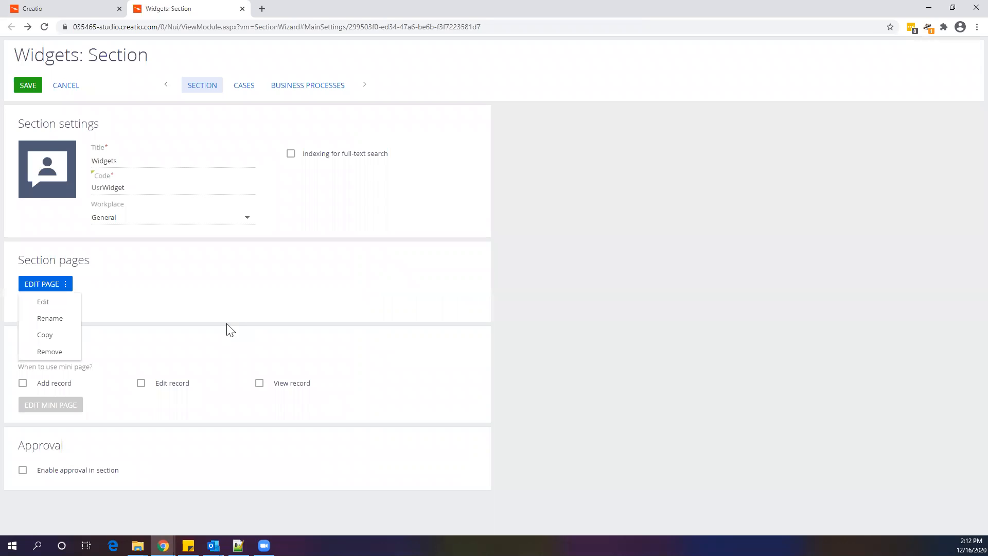
pyautogui.click(43, 302)
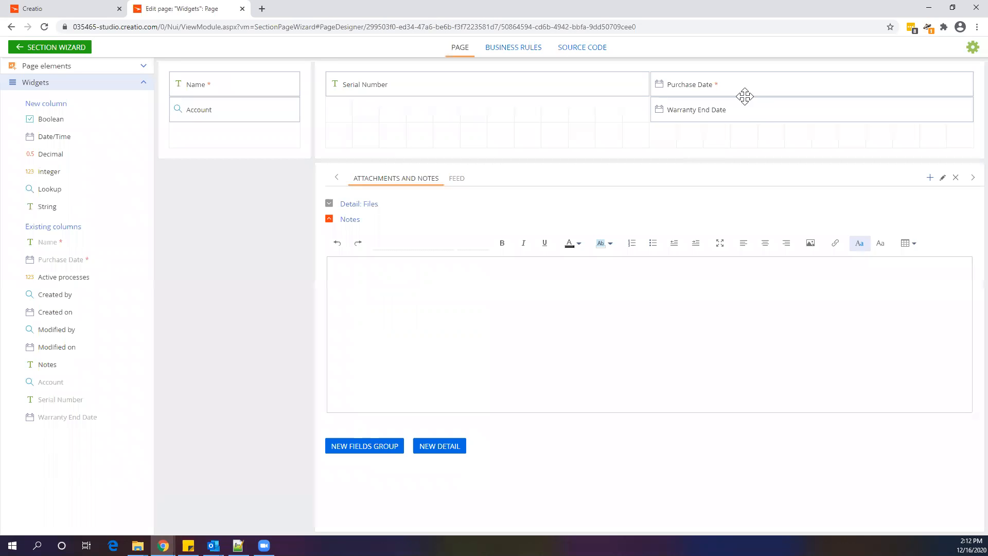
pyautogui.click(953, 109)
pyautogui.click(444, 292)
pyautogui.click(448, 333)
pyautogui.click(384, 172)
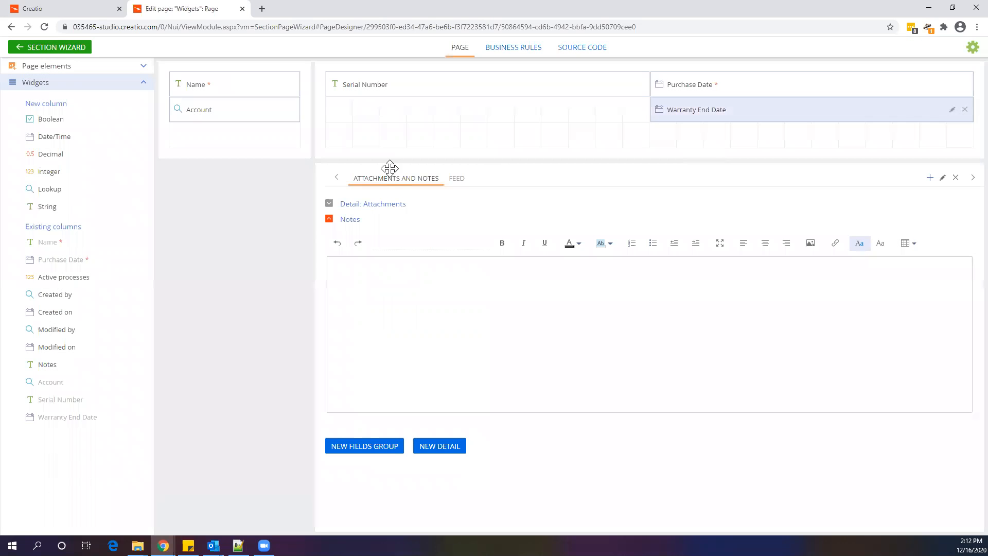
# Return to the section wizard and save the Widgets section
pyautogui.click(59, 49)
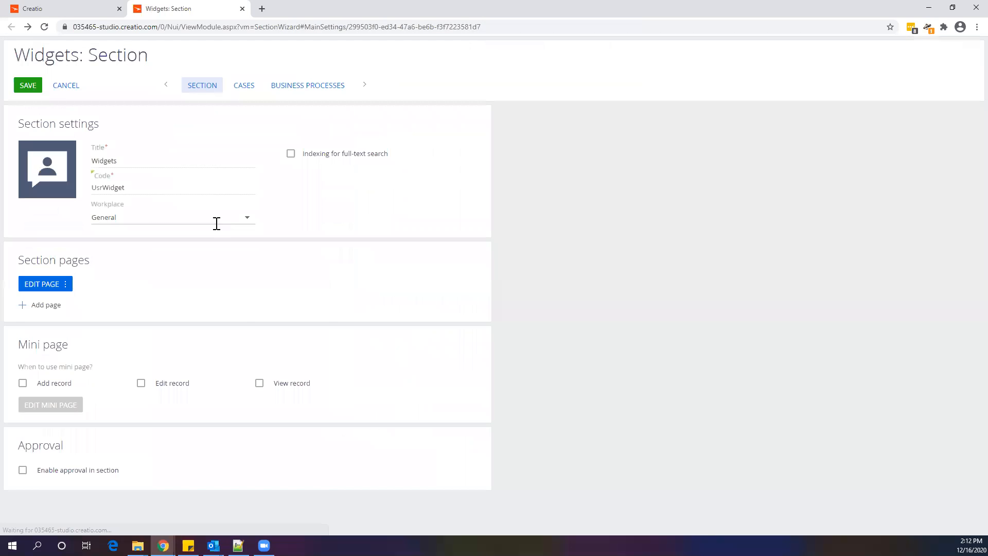
pyautogui.click(29, 86)
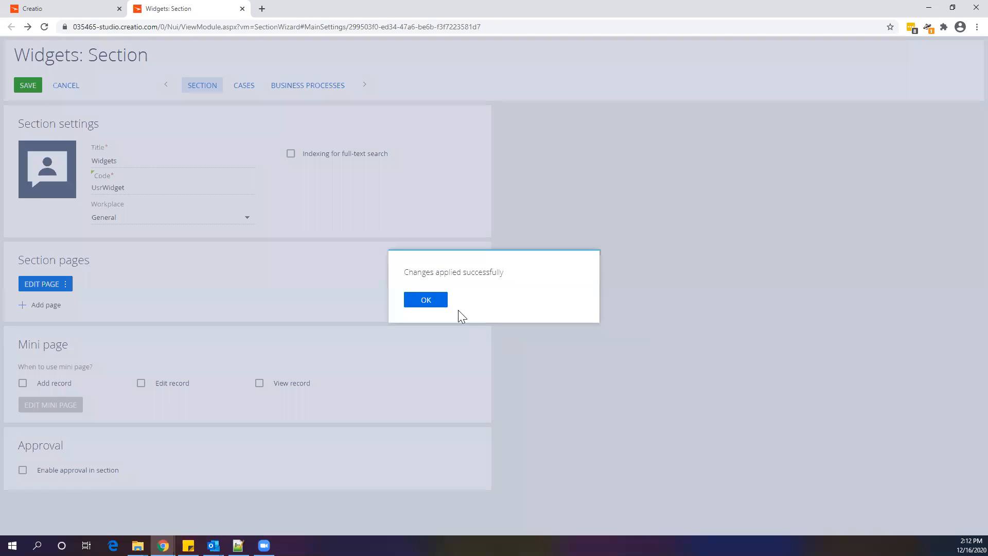
# Close the section wizard, reload the application and open the new Widgets section
pyautogui.click(444, 302)
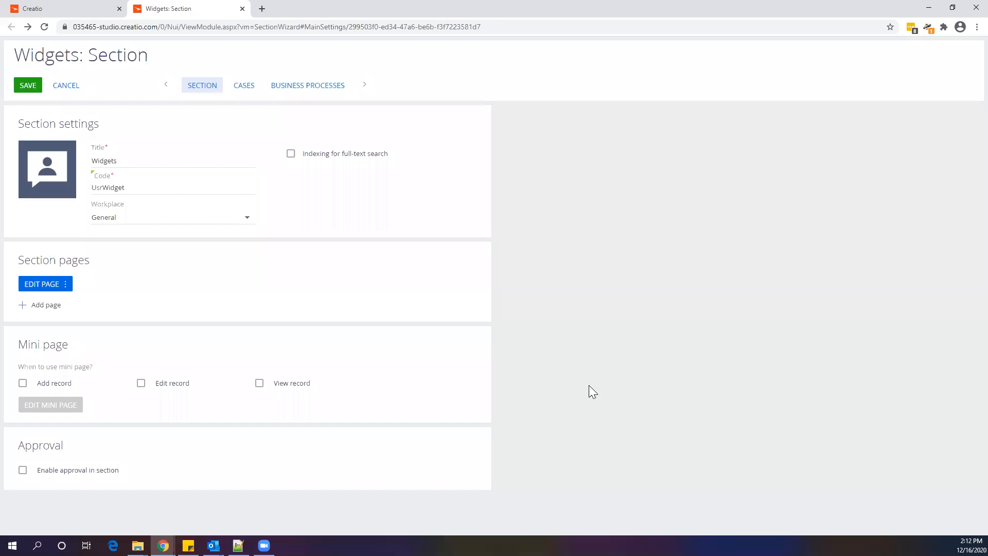
pyautogui.click(242, 8)
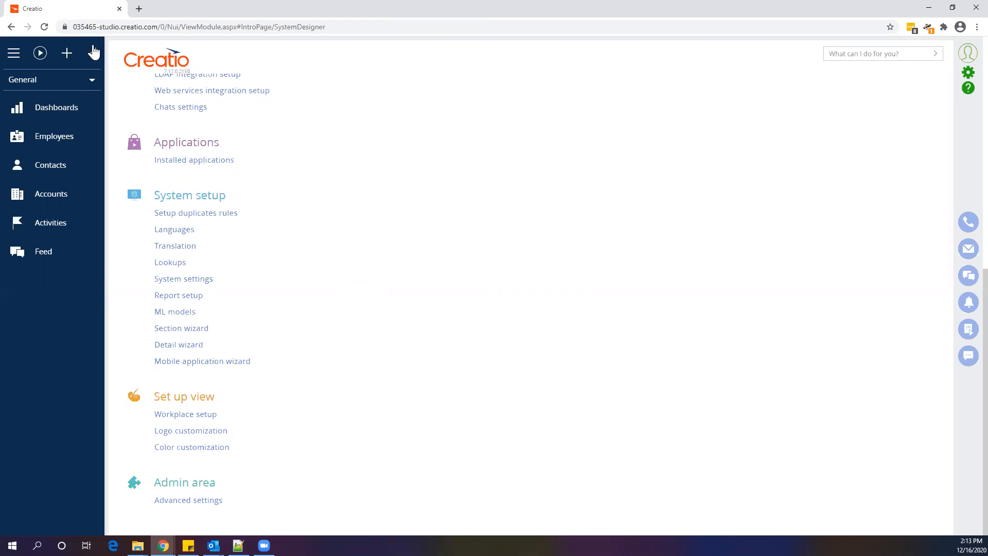
pyautogui.click(50, 30)
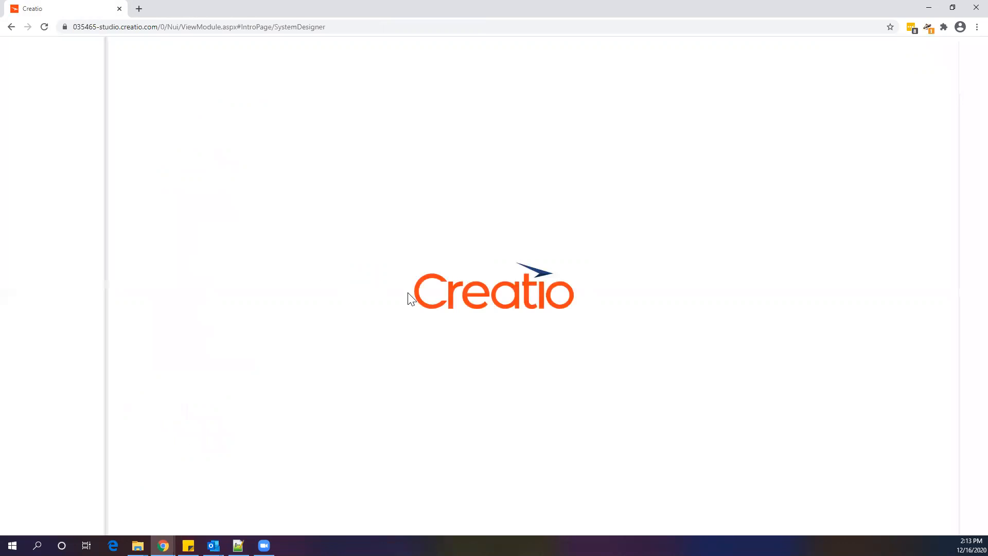
pyautogui.click(49, 286)
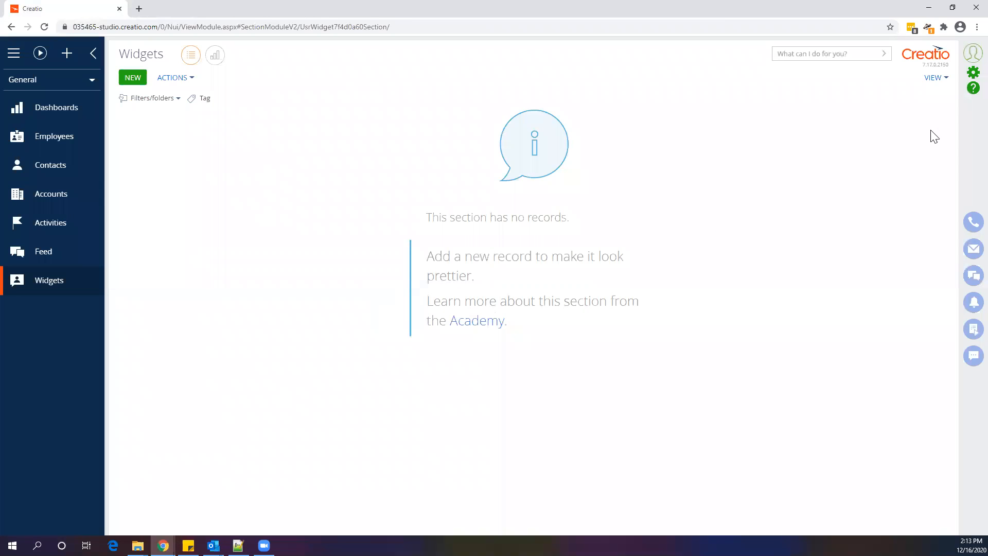
# Create a new detail titled Account Widgets based on the Widgets object in the Detail wizard
pyautogui.click(973, 72)
pyautogui.scroll(-8, 401, 370)
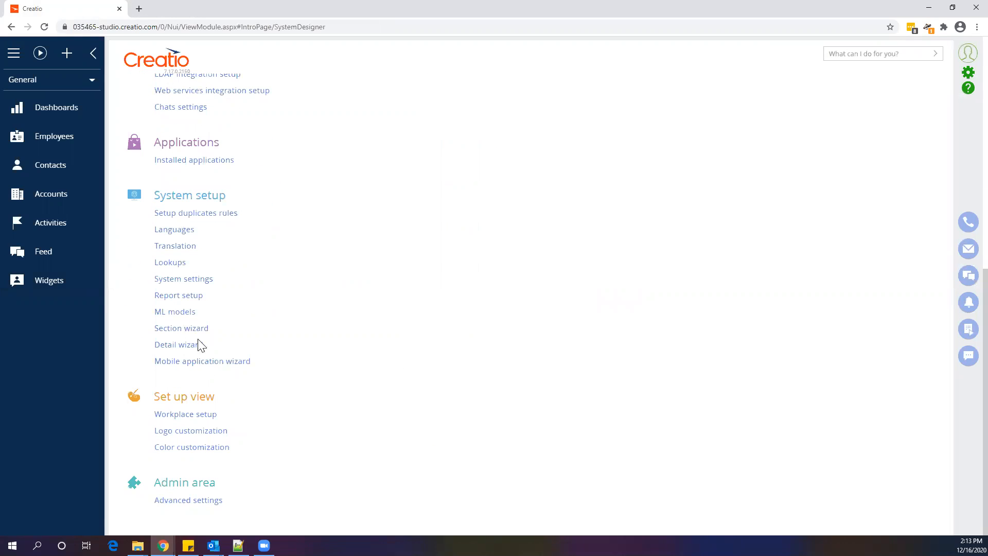
pyautogui.click(186, 346)
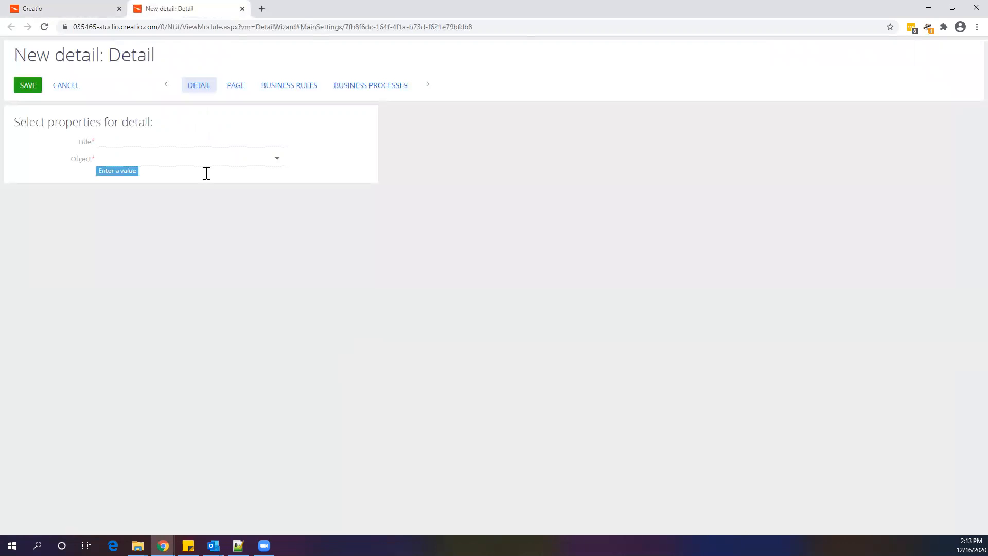
pyautogui.click(201, 144)
pyautogui.write('Account Widgetrs')
pyautogui.click(208, 159)
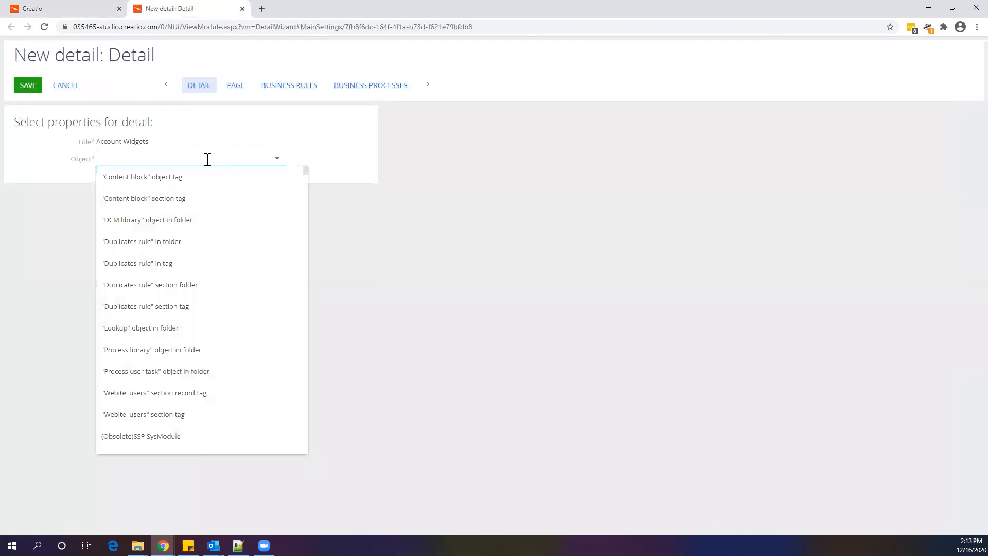
pyautogui.write('Widget')
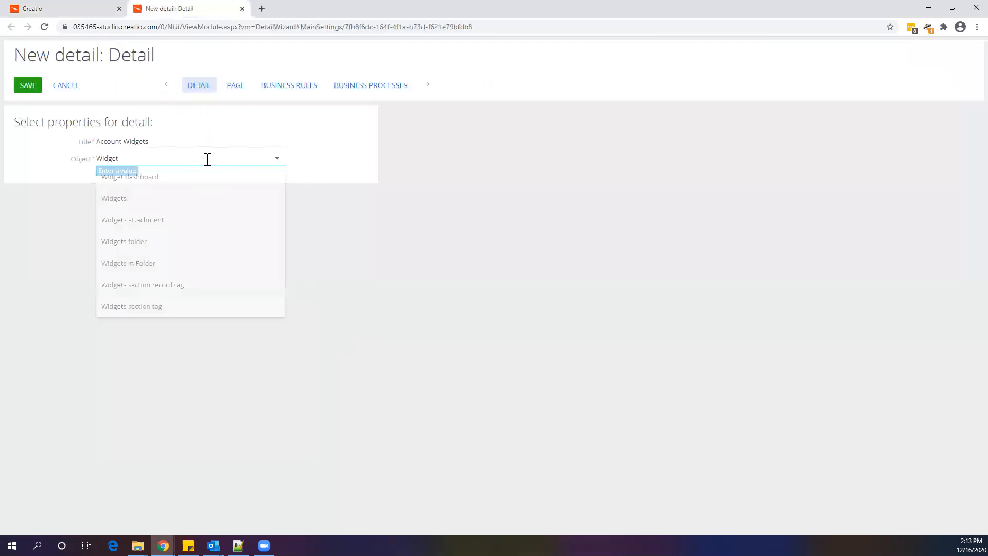
pyautogui.click(198, 201)
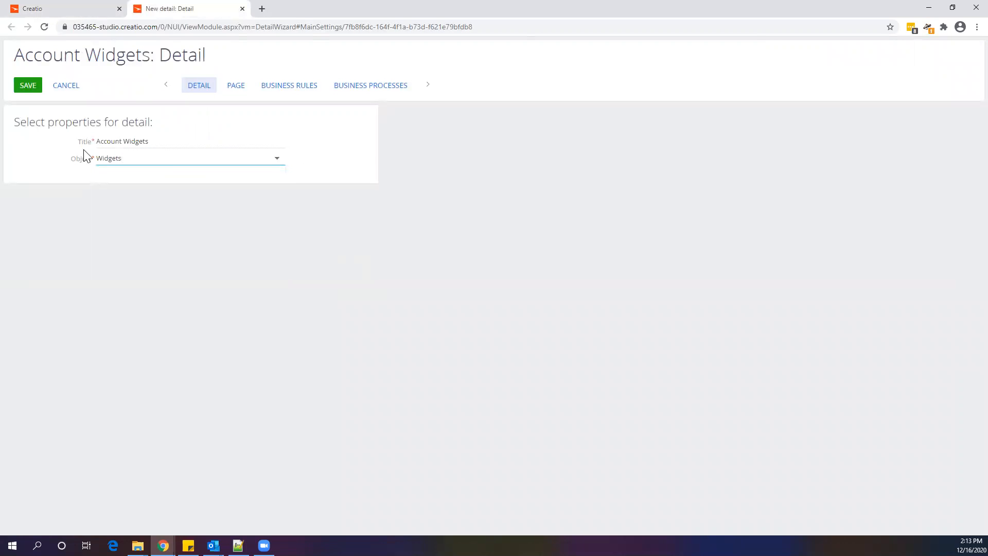
# Review the detail's page layout and save the Account Widgets detail
pyautogui.click(235, 86)
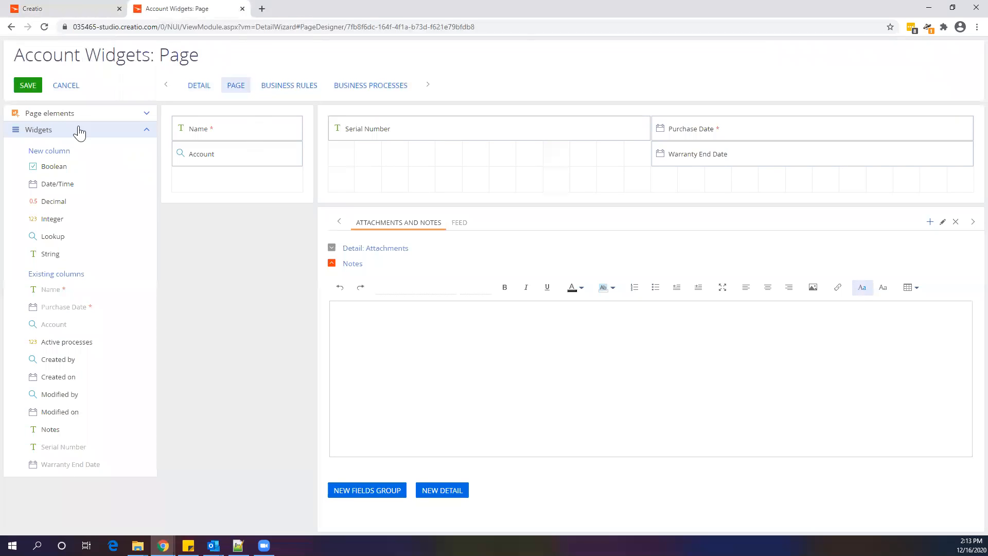
pyautogui.click(26, 86)
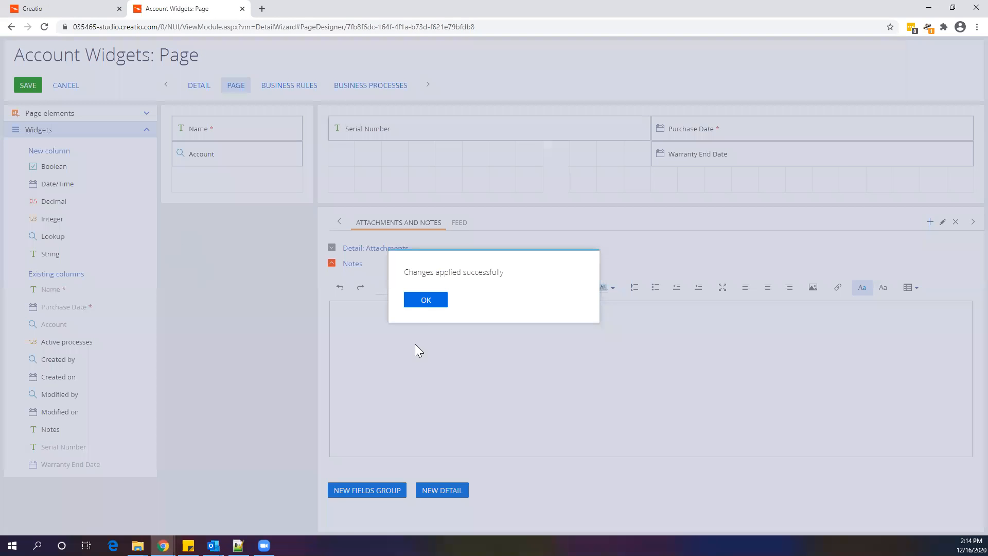
pyautogui.click(422, 300)
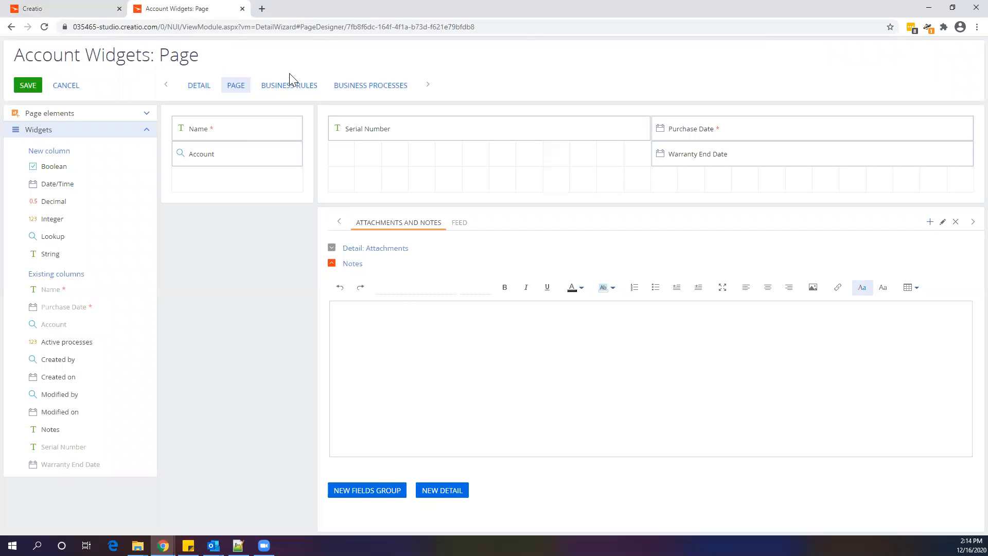
# Open the Megan's Bakery account record and launch the section wizard for Accounts
pyautogui.click(242, 9)
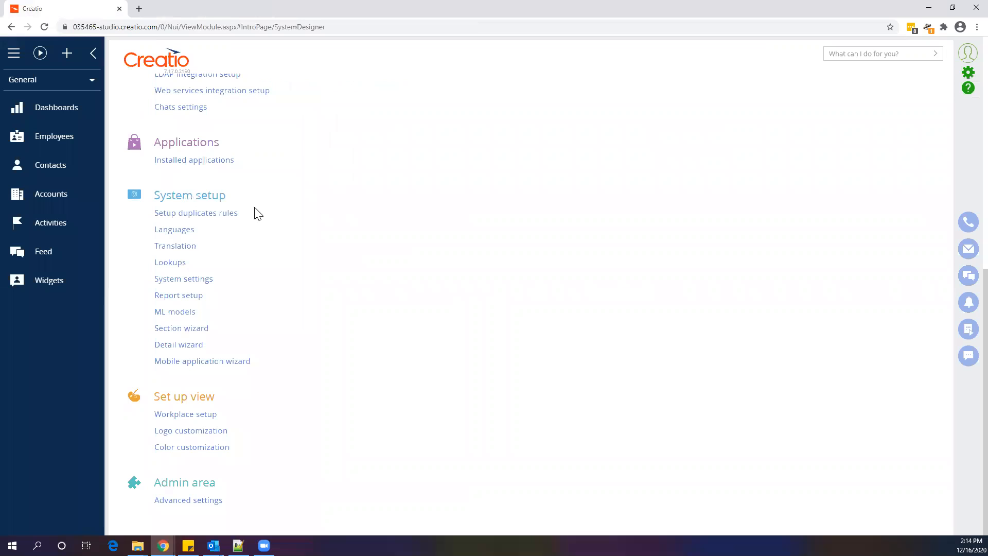
pyautogui.click(43, 28)
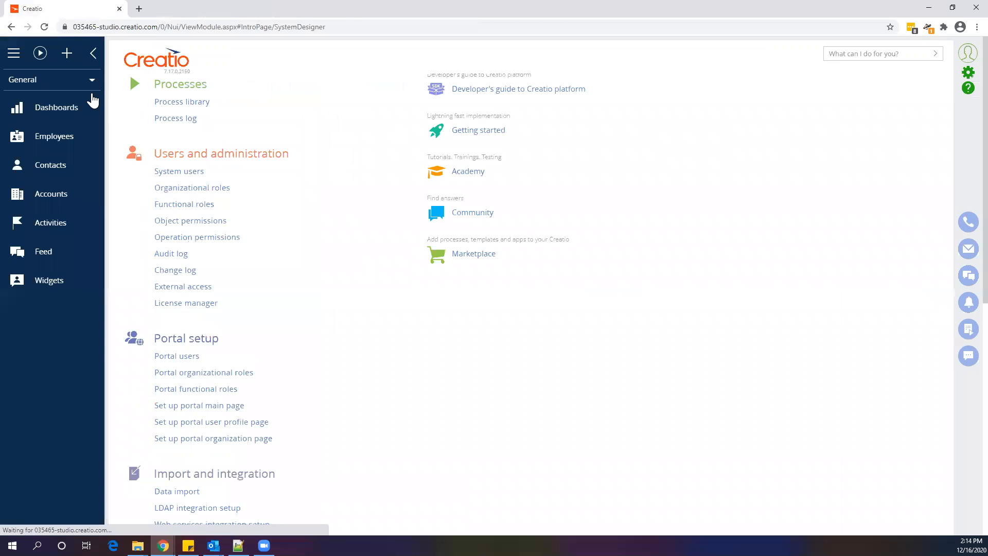
pyautogui.click(67, 194)
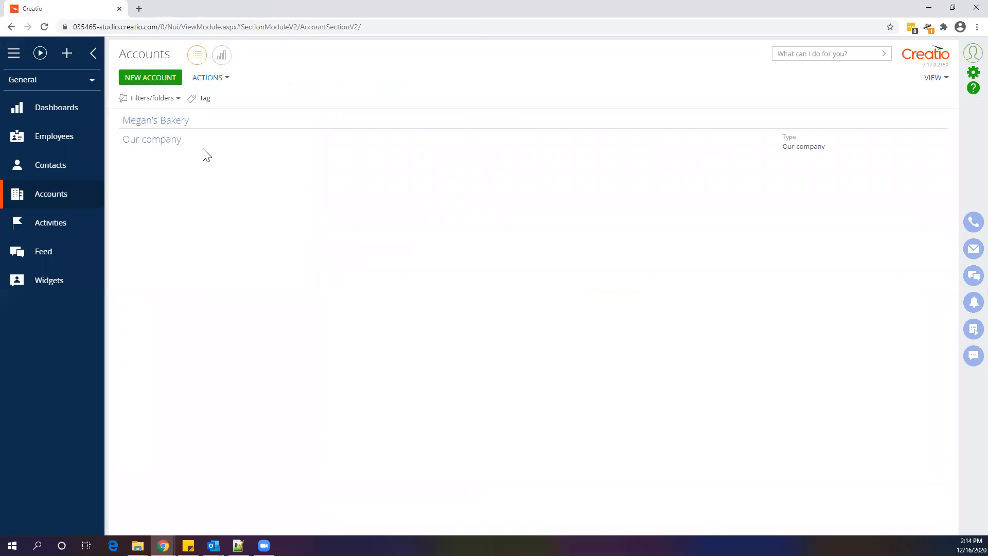
pyautogui.click(172, 124)
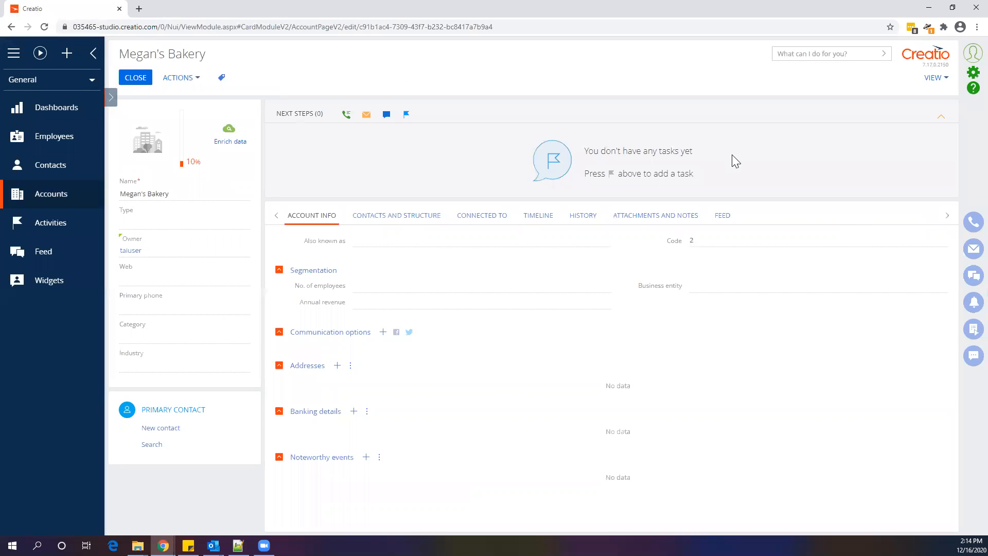
pyautogui.click(935, 82)
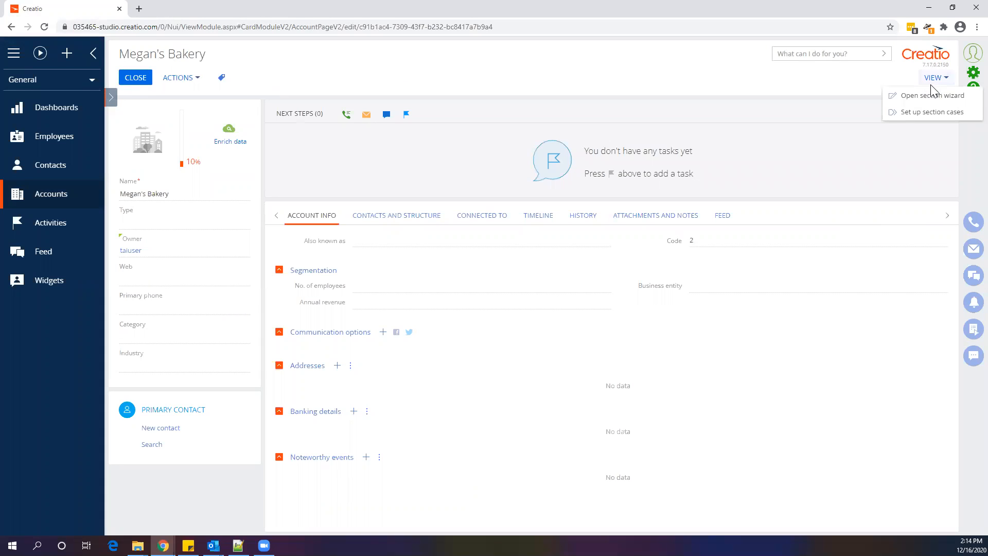
pyautogui.click(931, 94)
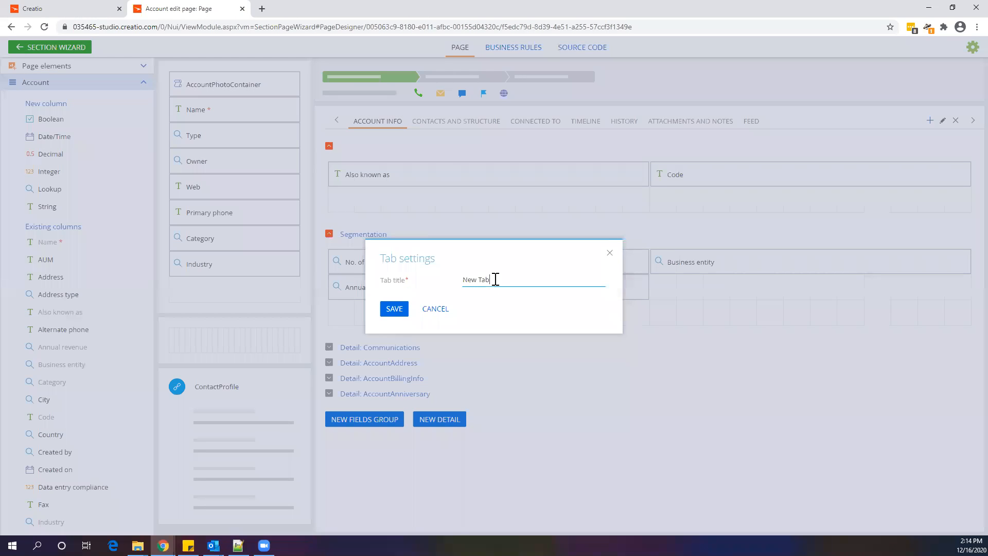
# Add a new tab titled Widgets to the account page
pyautogui.moveTo(495, 280); pyautogui.dragTo(455, 279)
pyautogui.write('Widgets')
pyautogui.click(395, 309)
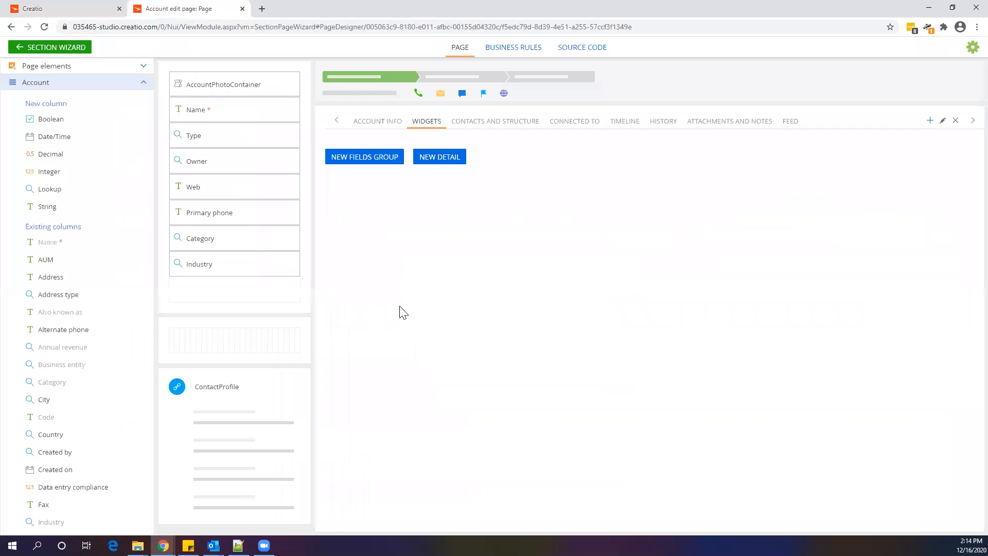
# Add the Account Widgets detail to the Widgets tab, linking detail column Account to object column Id
pyautogui.click(438, 160)
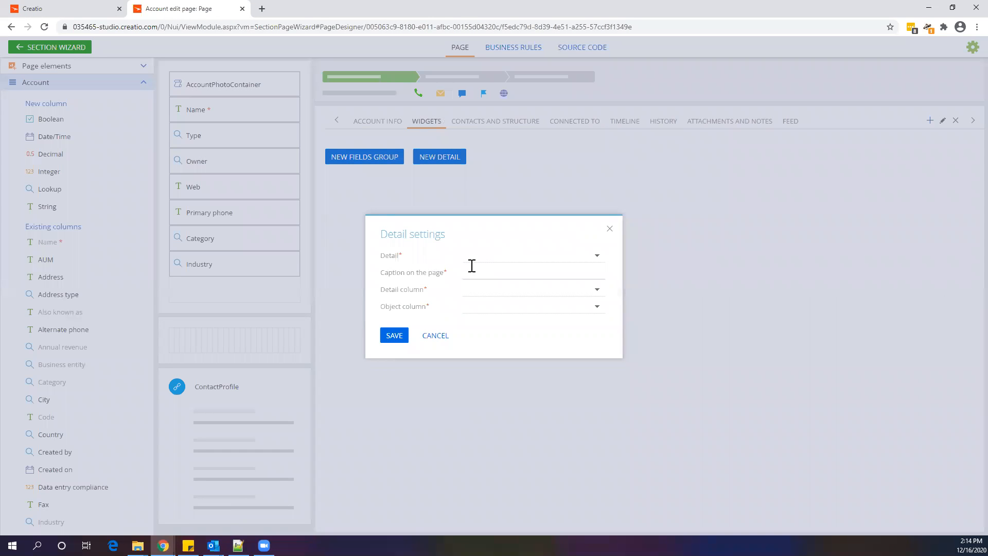
pyautogui.click(488, 258)
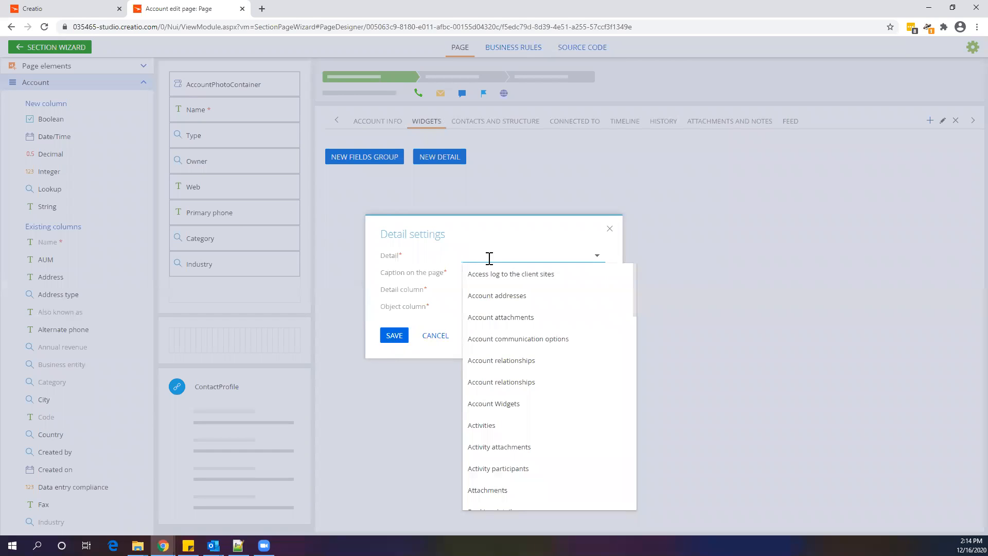
pyautogui.click(525, 405)
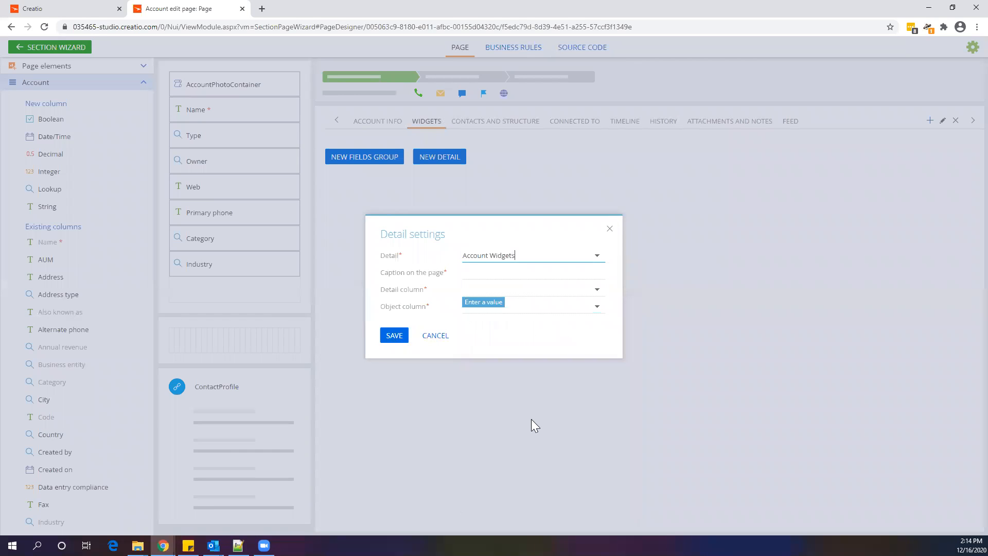
pyautogui.click(596, 291)
pyautogui.click(561, 311)
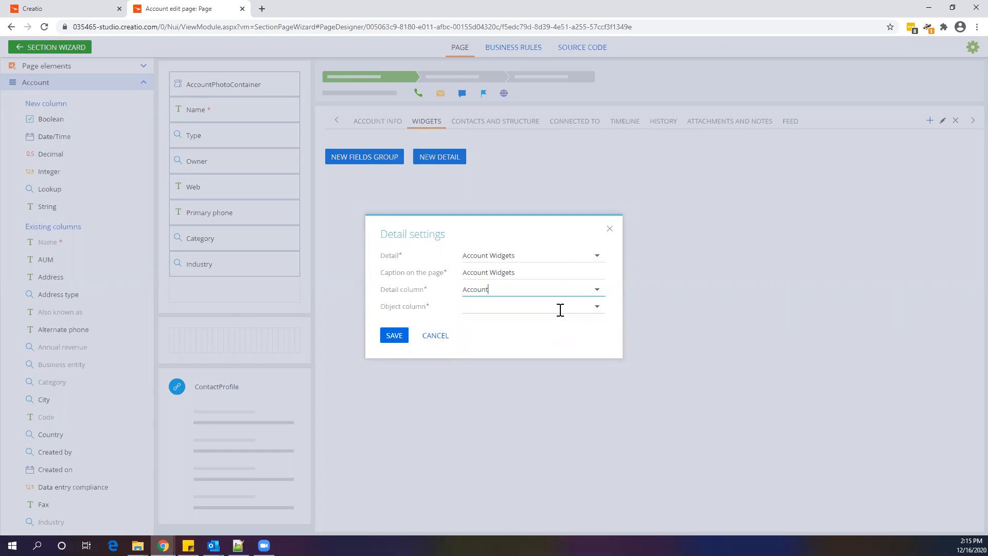
pyautogui.click(597, 309)
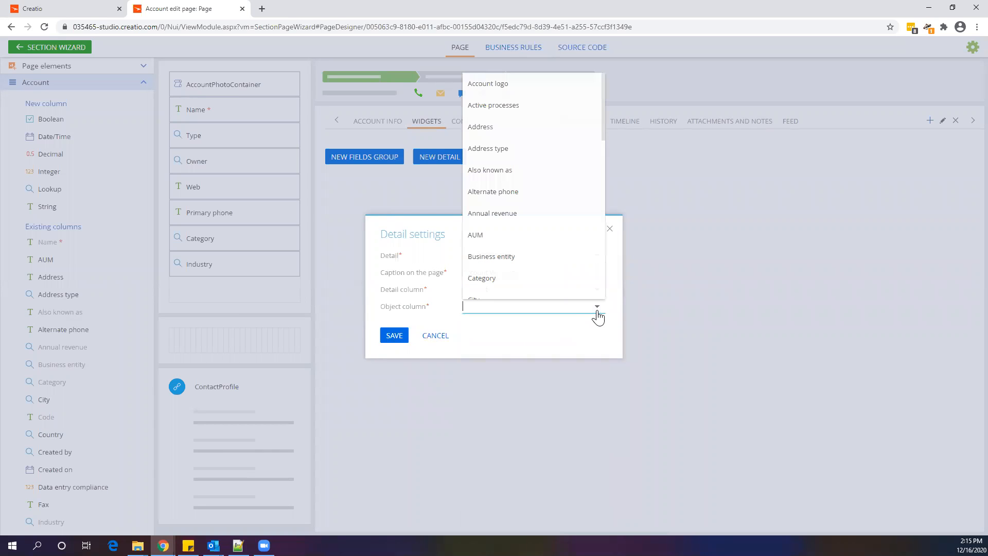
pyautogui.write('Id')
pyautogui.click(579, 326)
pyautogui.click(398, 338)
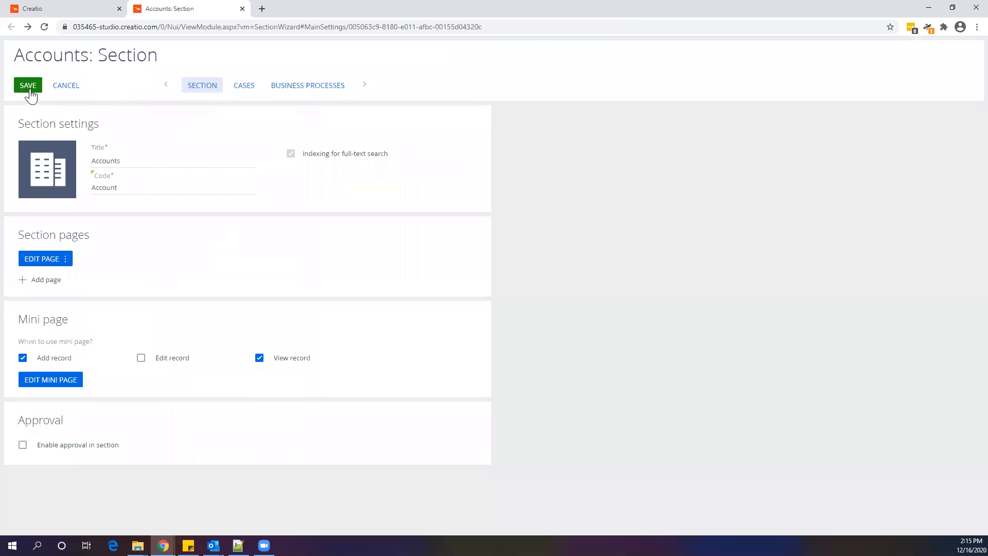
# Save the Accounts section changes in the wizard and close it
pyautogui.click(30, 91)
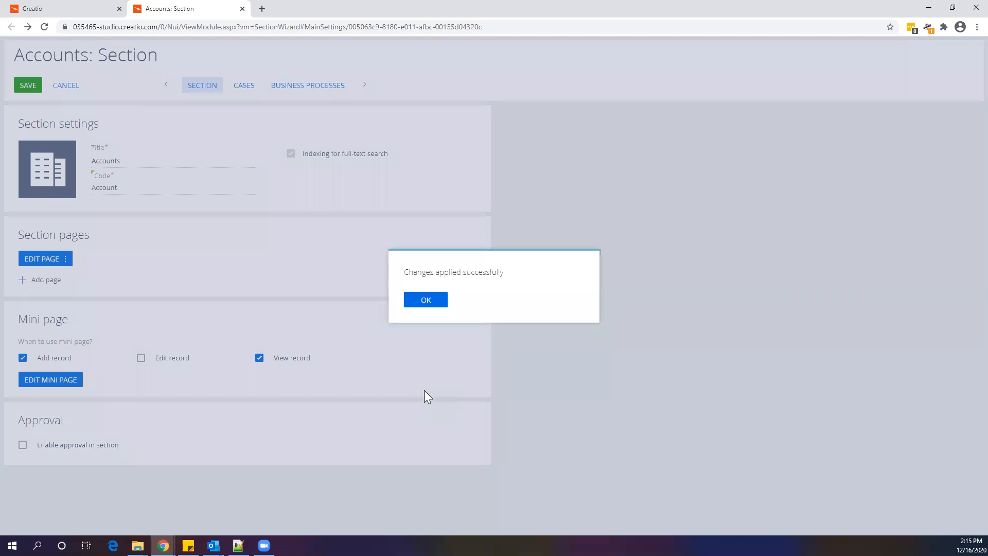
pyautogui.click(422, 299)
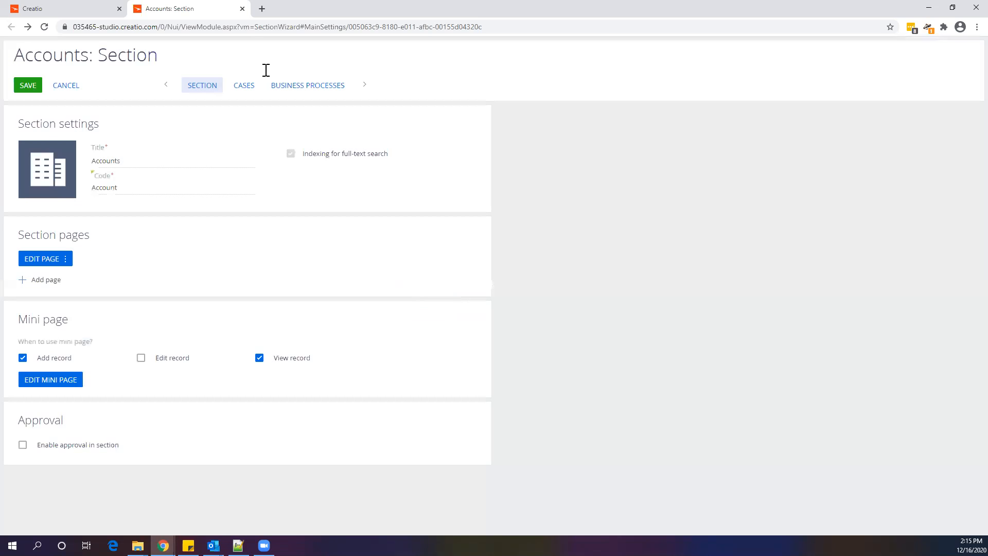
pyautogui.click(242, 9)
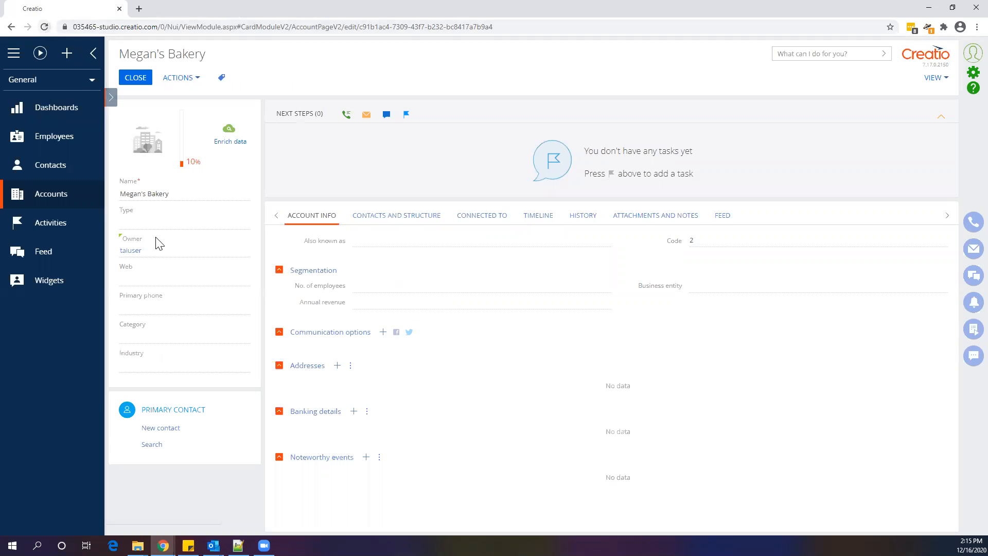
# Reload the account and add a widget record named Widget 1 with serial number 01 and a purchase date
pyautogui.press('F5')
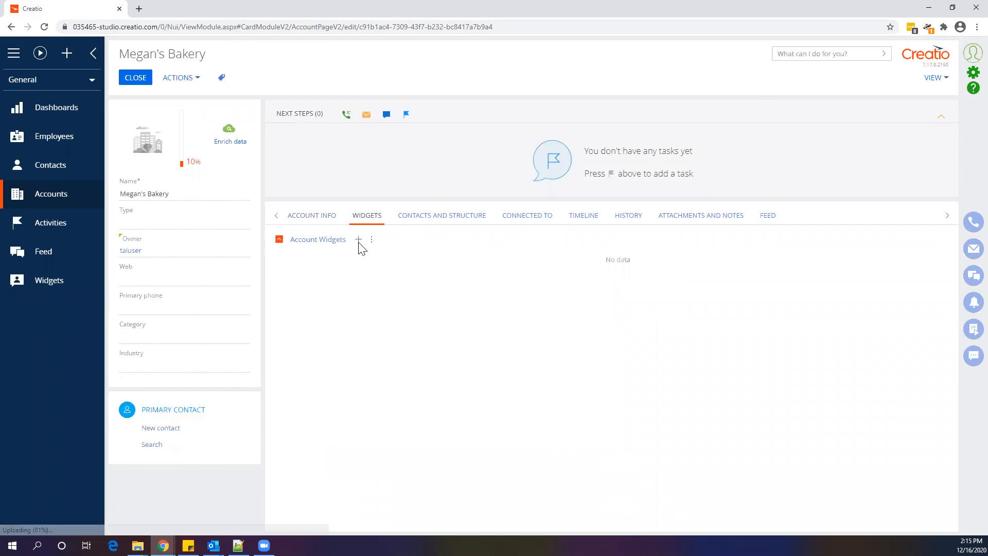
pyautogui.click(359, 240)
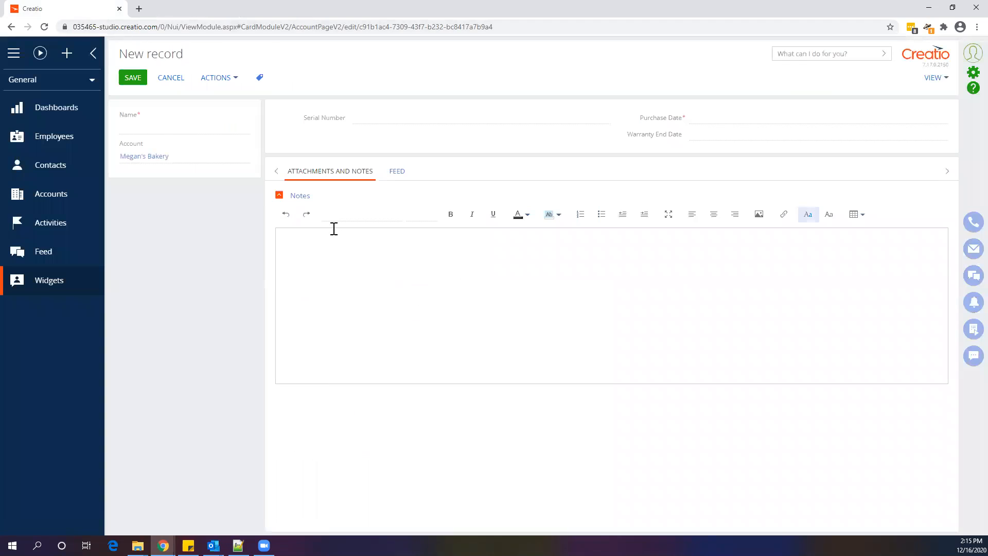
pyautogui.click(199, 133)
pyautogui.write('Widget 1')
pyautogui.click(413, 114)
pyautogui.write('01')
pyautogui.click(719, 118)
pyautogui.click(941, 114)
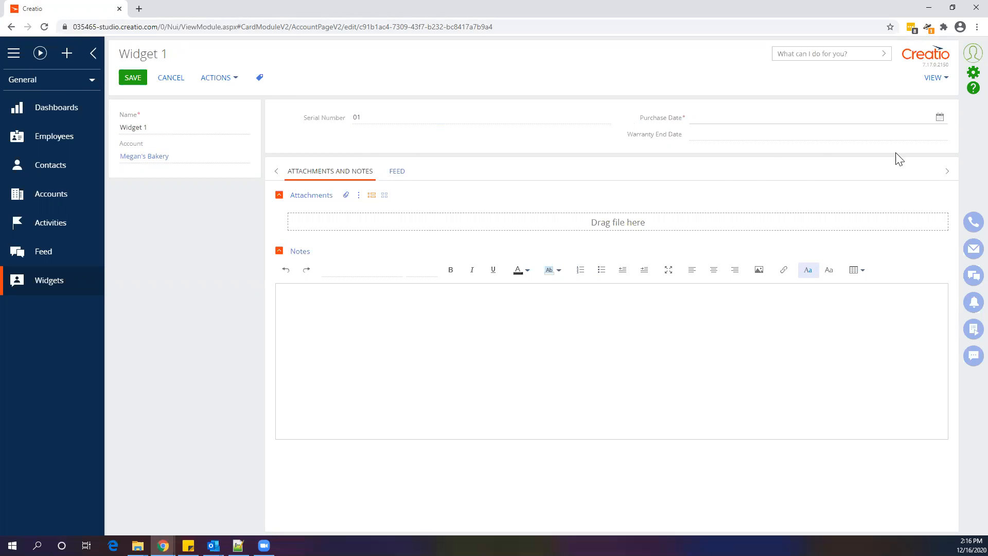
pyautogui.click(755, 226)
pyautogui.click(133, 77)
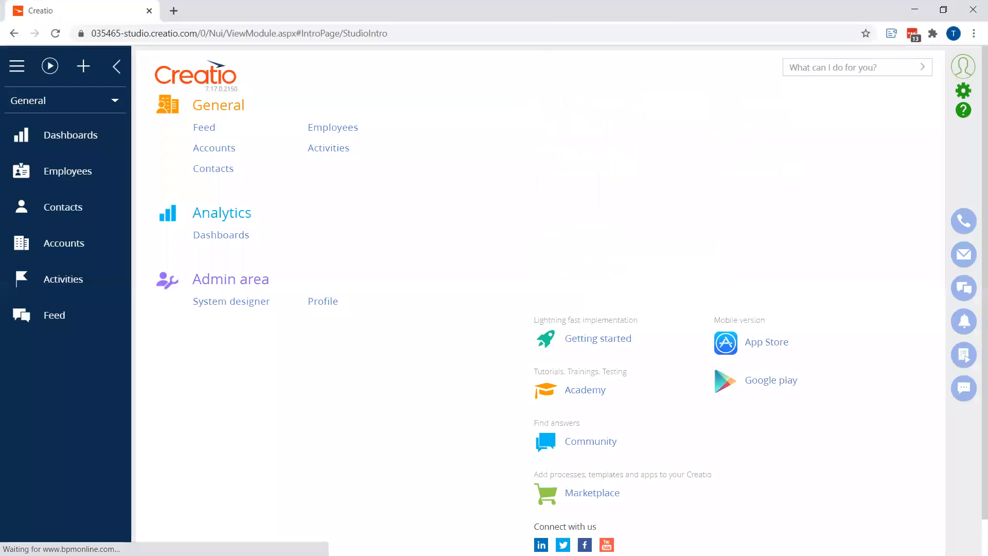
# Switch the workplace to Studio
pyautogui.click(69, 111)
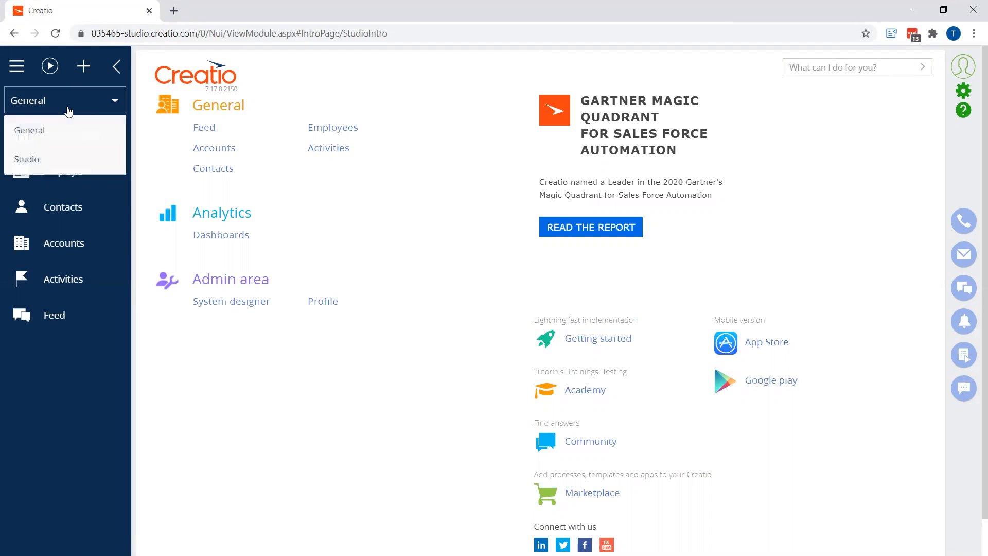
pyautogui.click(40, 159)
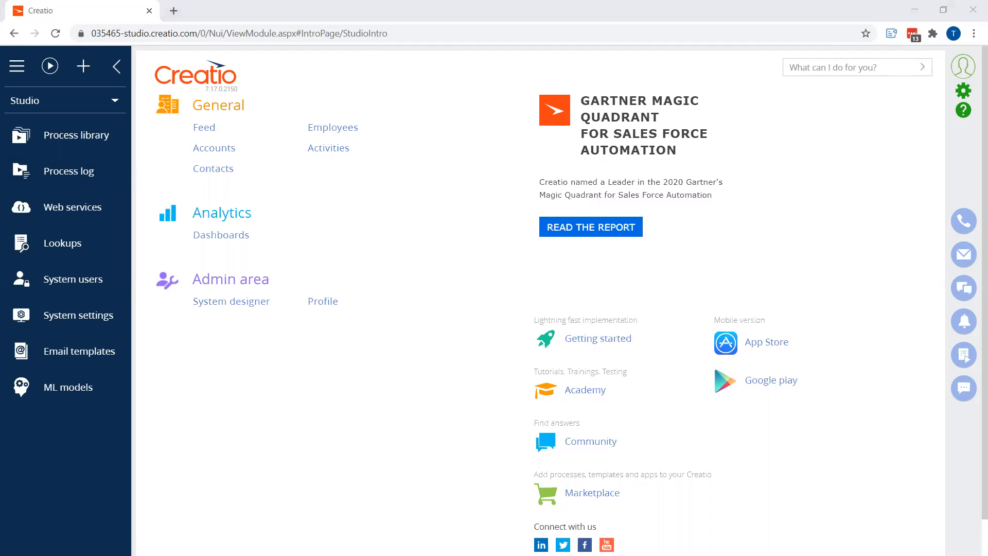
# Switch the workplace to General and reload the page
pyautogui.click(89, 108)
pyautogui.click(57, 135)
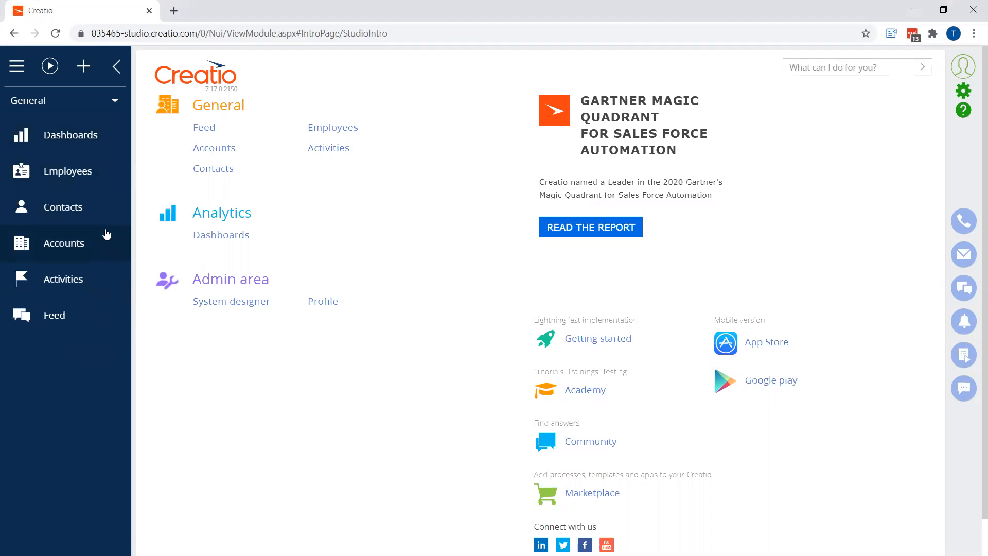
pyautogui.click(55, 33)
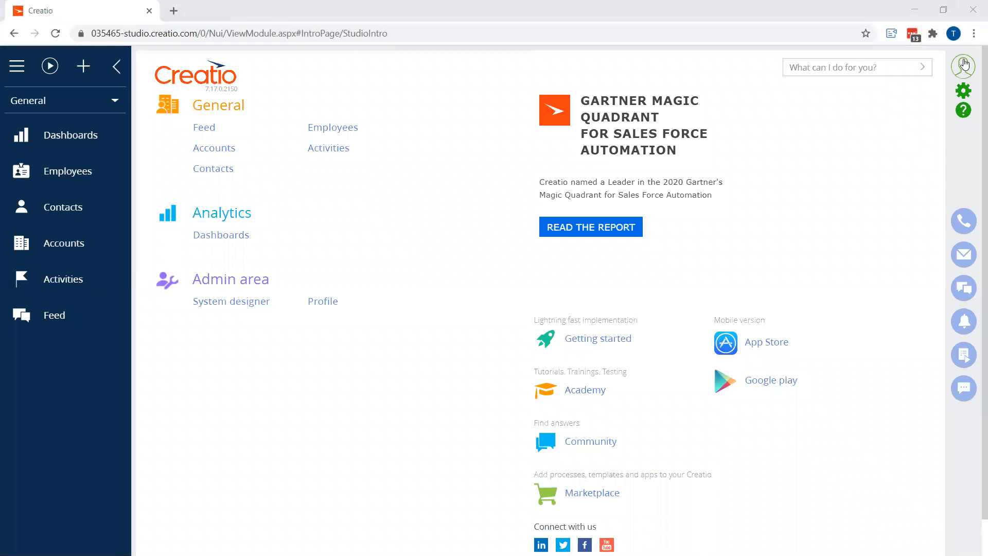
# Log out and sign back in by entering the account password, dismissing the password manager prompt
pyautogui.click(921, 120)
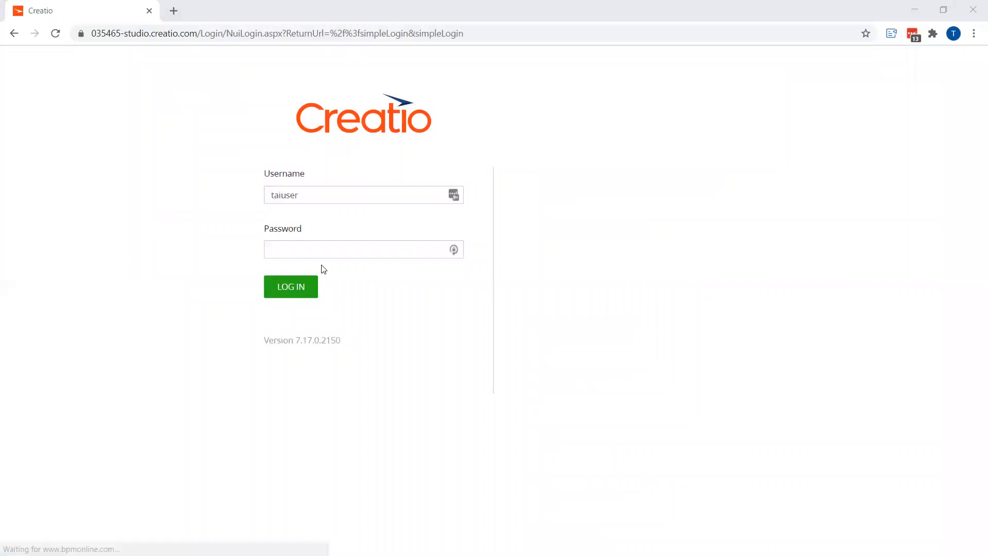
pyautogui.click(312, 252)
pyautogui.click(289, 287)
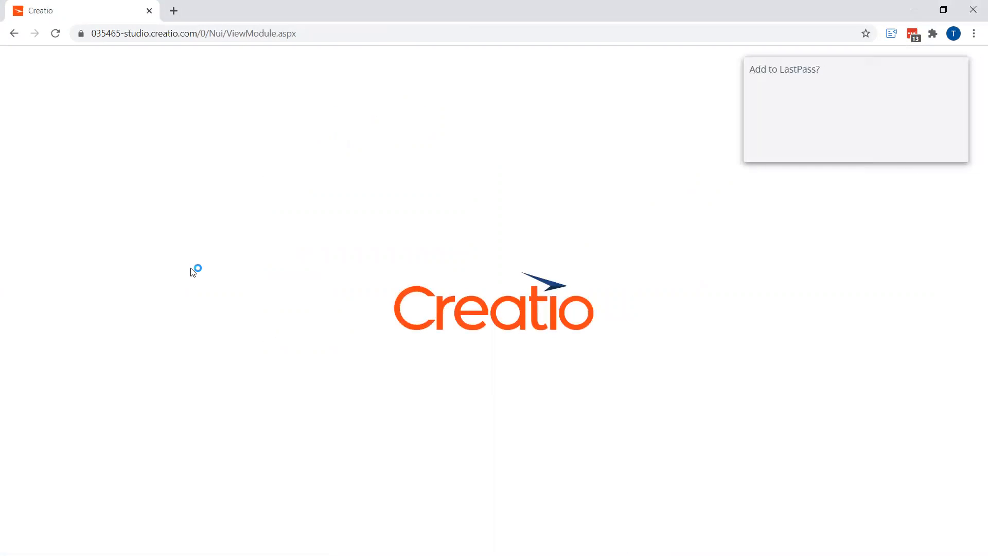
pyautogui.click(884, 151)
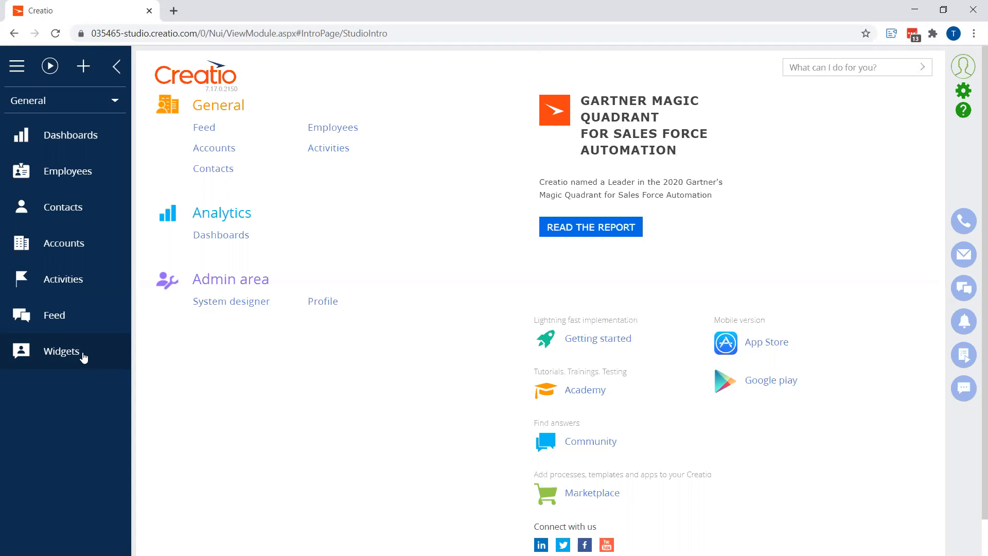
# Create a new process from the Process library and name it Set Widget Warranty End Date
pyautogui.click(962, 91)
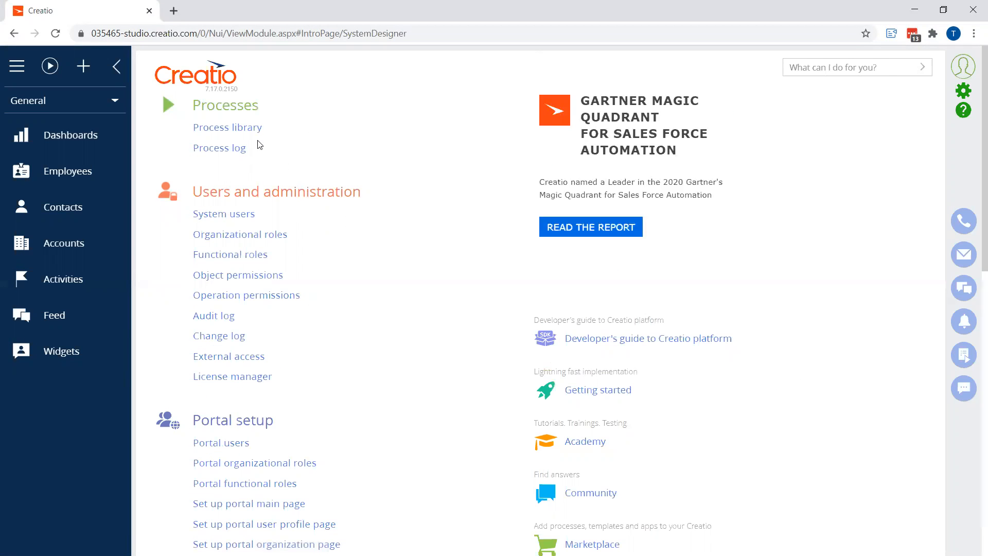
pyautogui.click(229, 129)
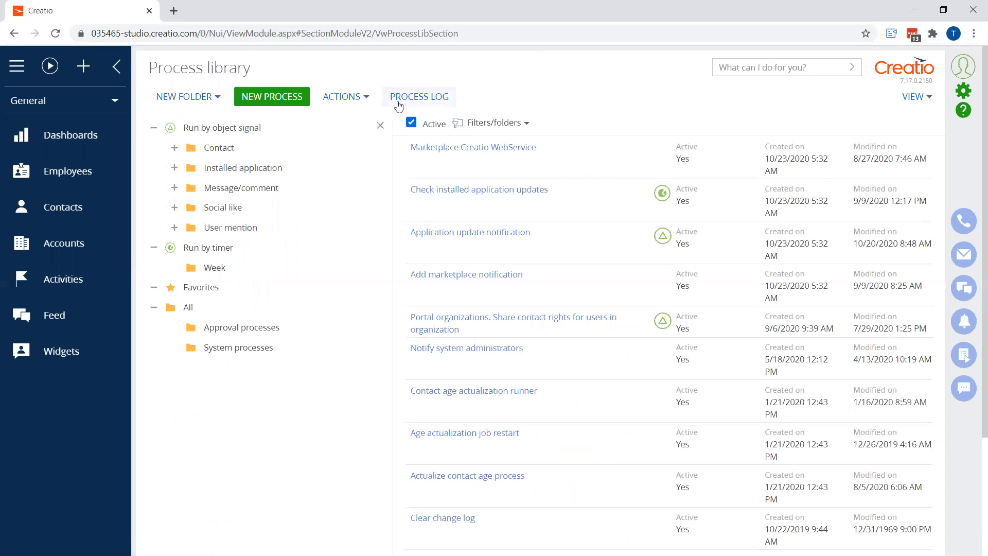
pyautogui.click(280, 101)
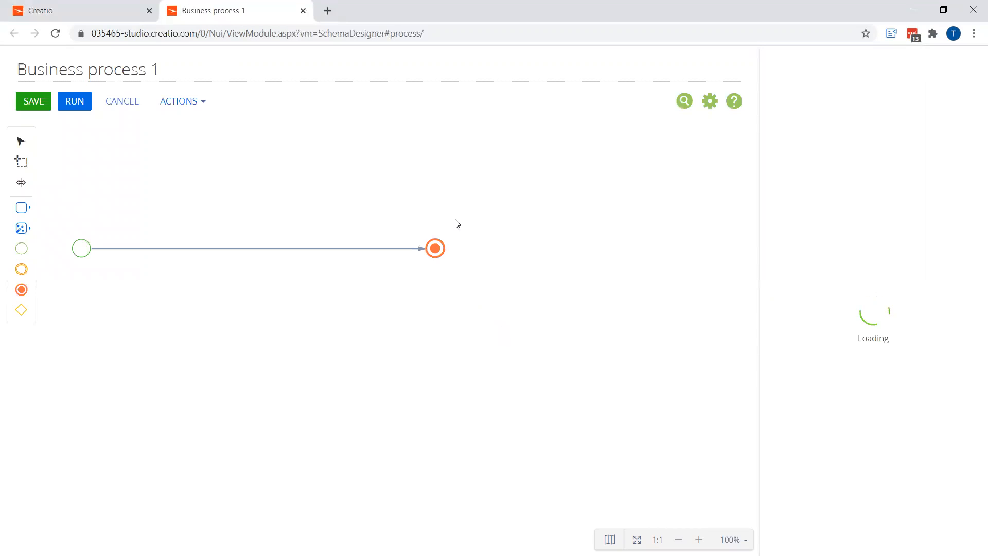
pyautogui.click(173, 73)
pyautogui.write('Set')
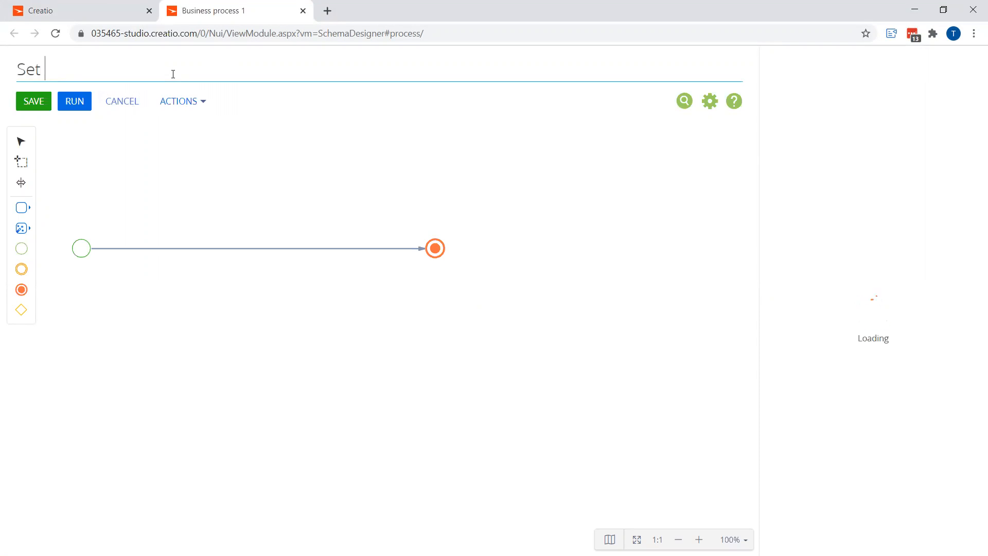
pyautogui.write(' Widget Warranty End Date')
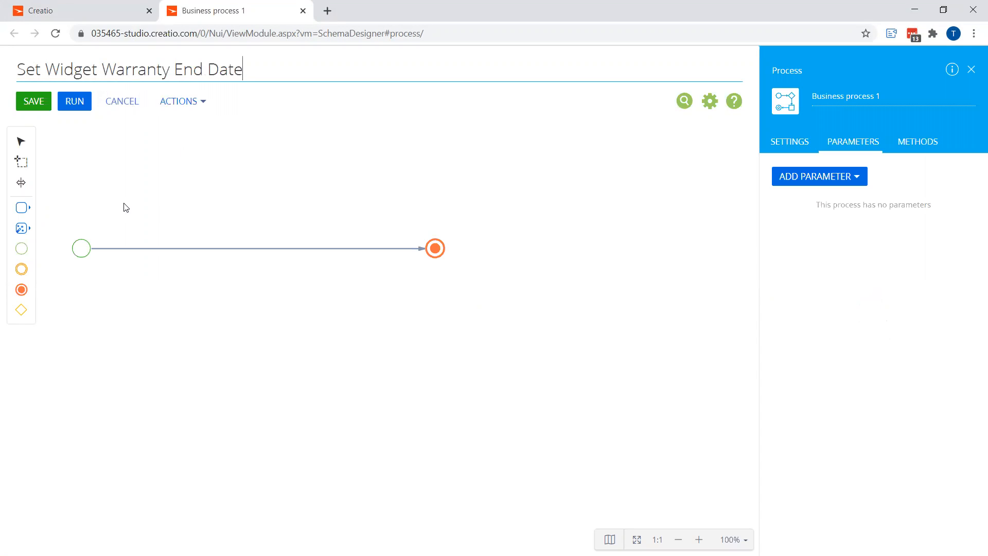
# Change the start event to a Signal triggered when a record is added to the Widgets object
pyautogui.click(83, 253)
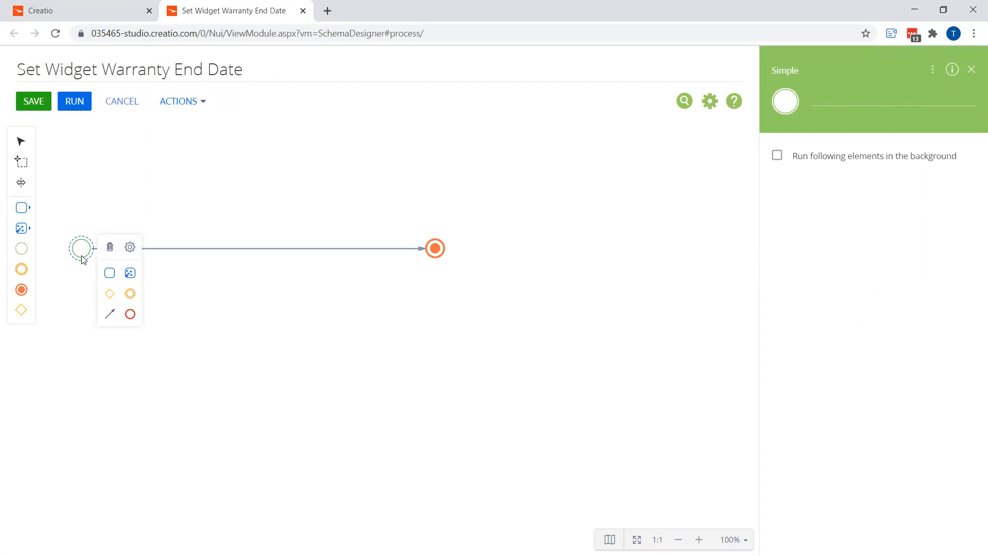
pyautogui.click(130, 247)
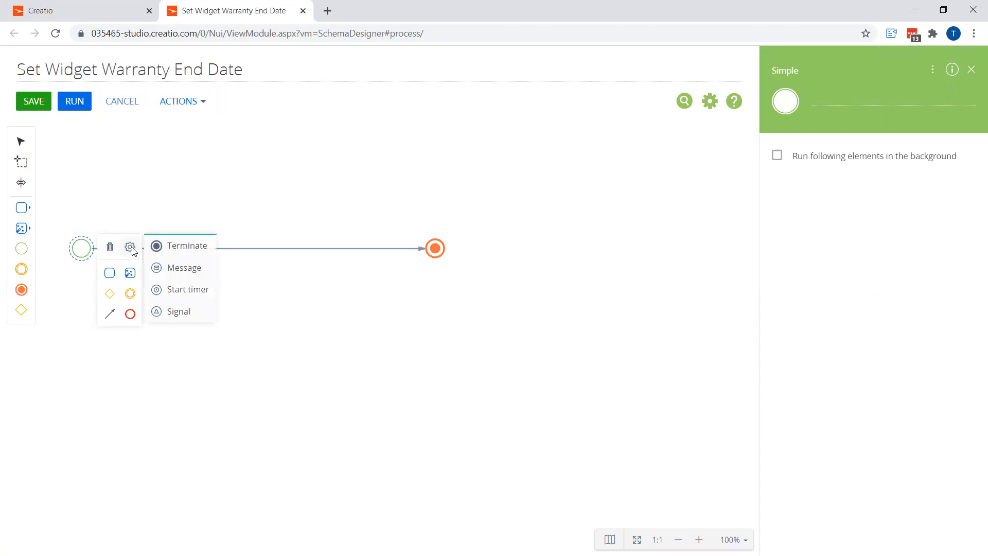
pyautogui.click(176, 313)
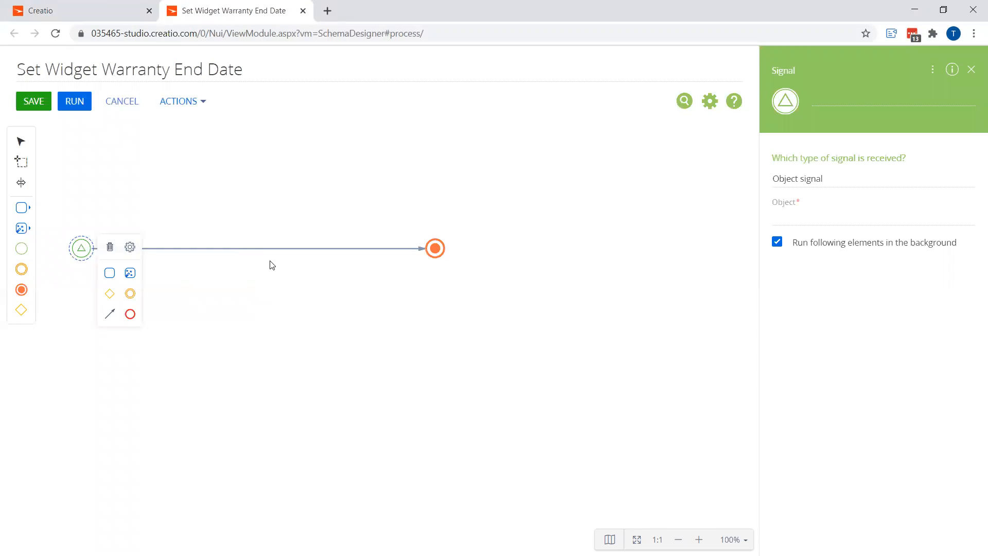
pyautogui.click(813, 216)
pyautogui.write('wid')
pyautogui.click(809, 272)
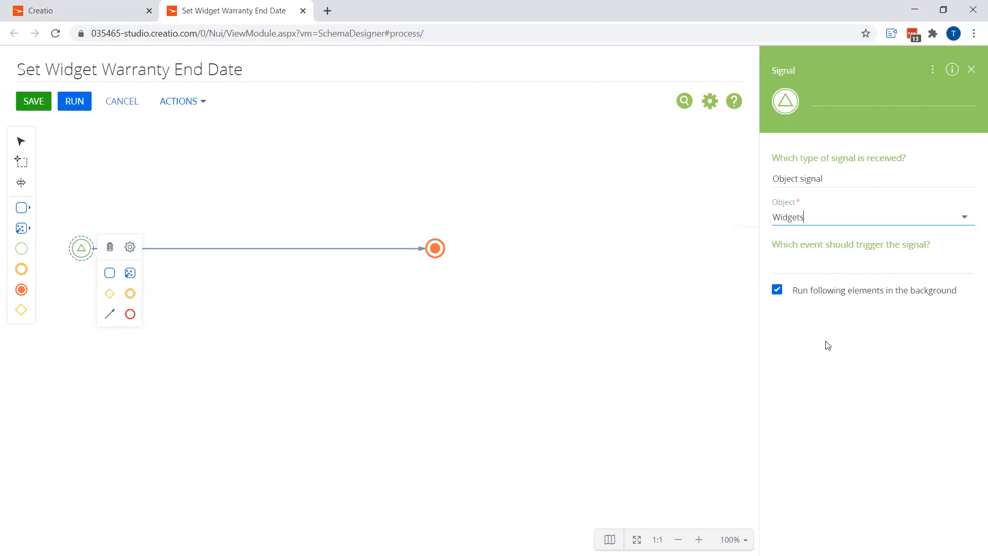
pyautogui.click(819, 272)
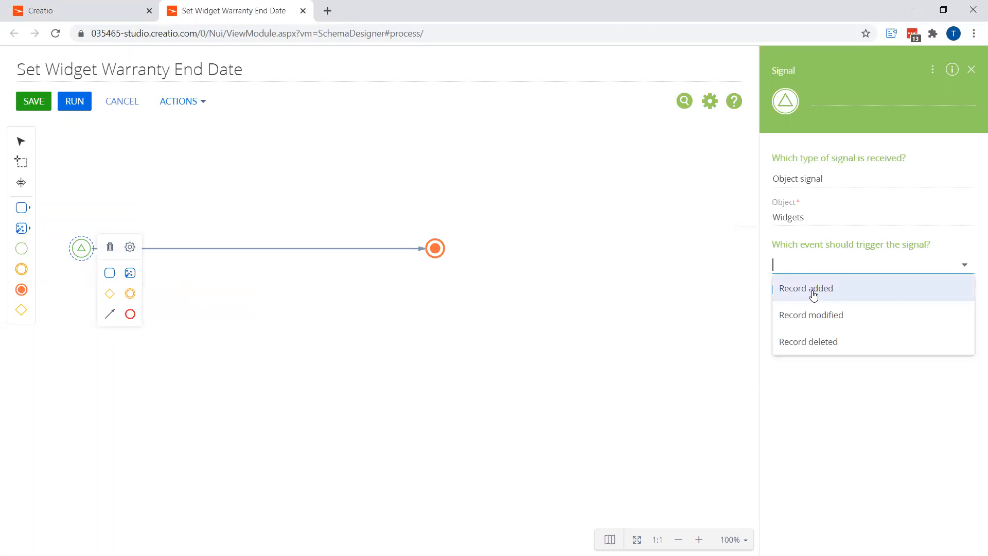
pyautogui.click(814, 291)
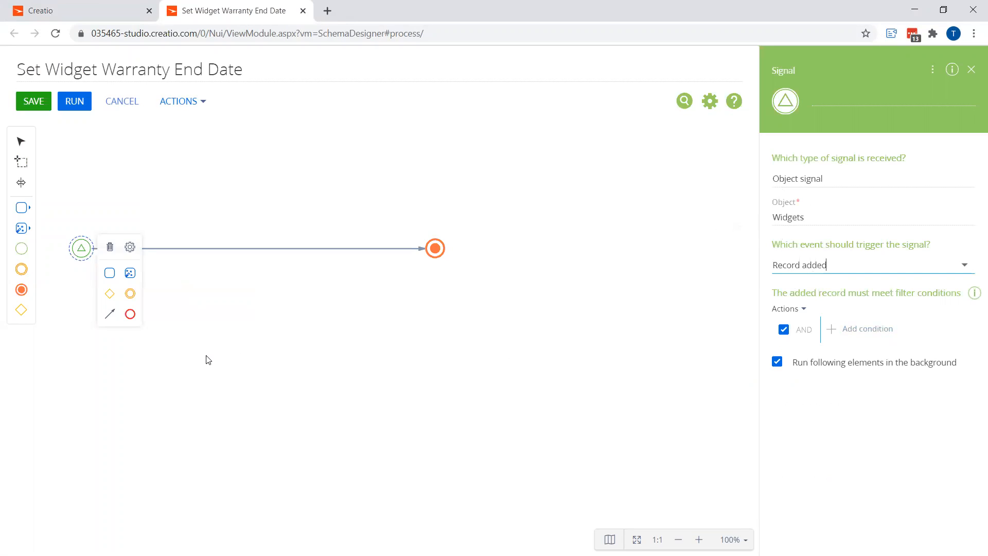
# Add a Modify data element on the flow named Set Warranty End Date
pyautogui.click(25, 230)
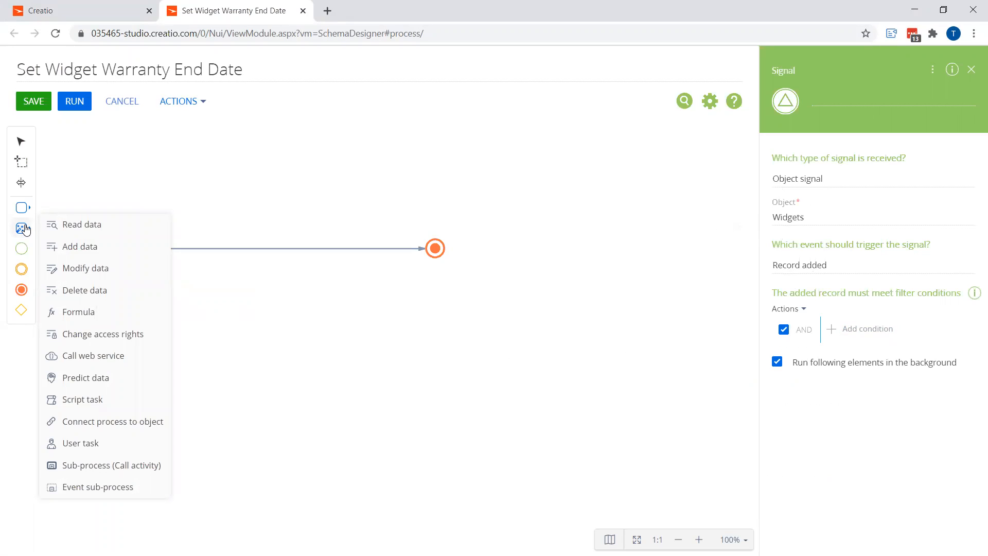
pyautogui.moveTo(101, 270); pyautogui.dragTo(259, 251)
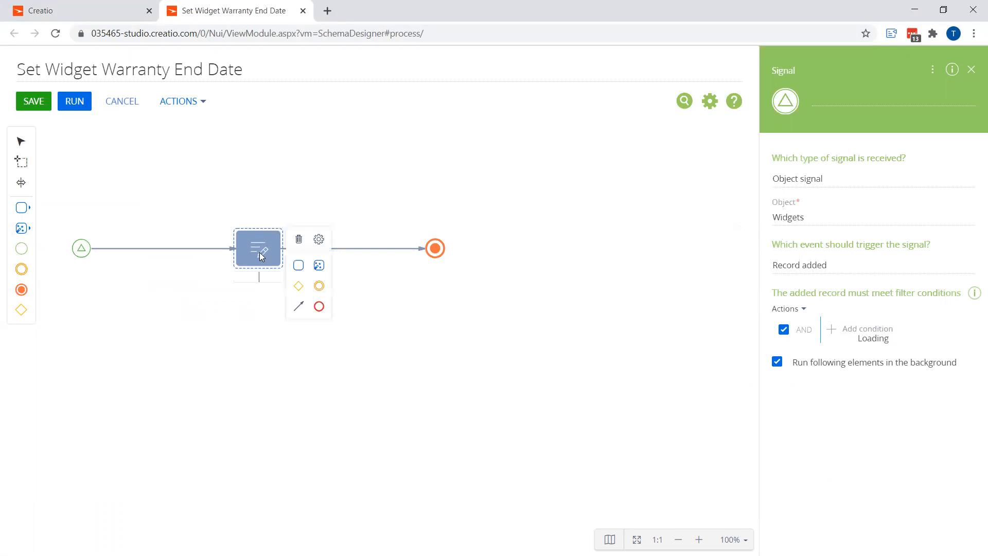
pyautogui.write('Set')
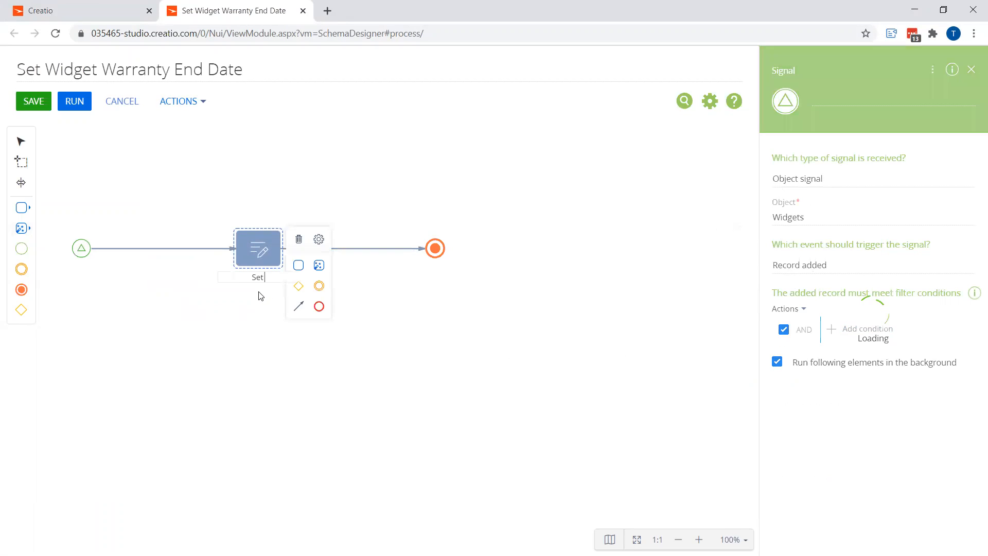
pyautogui.write(' Warranty End Date')
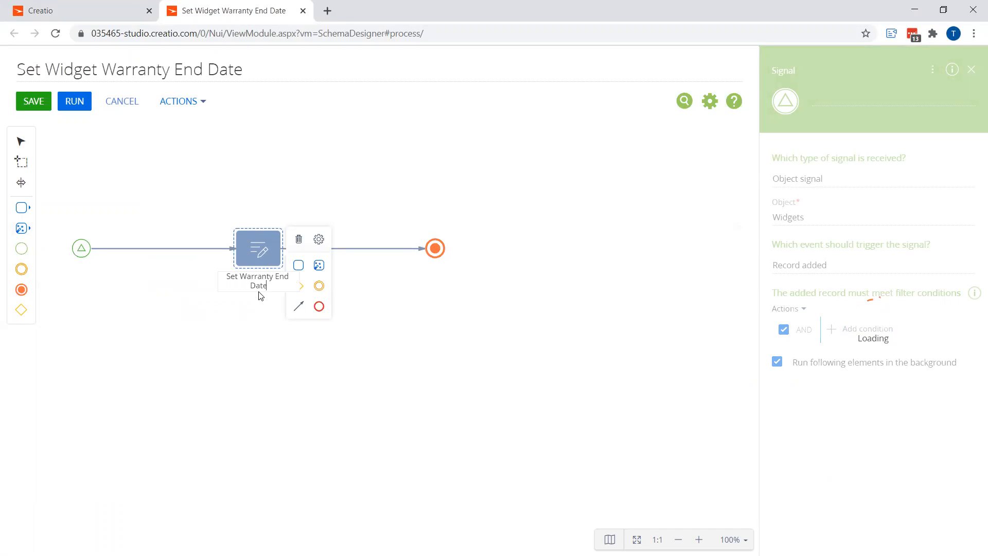
pyautogui.press('Return')
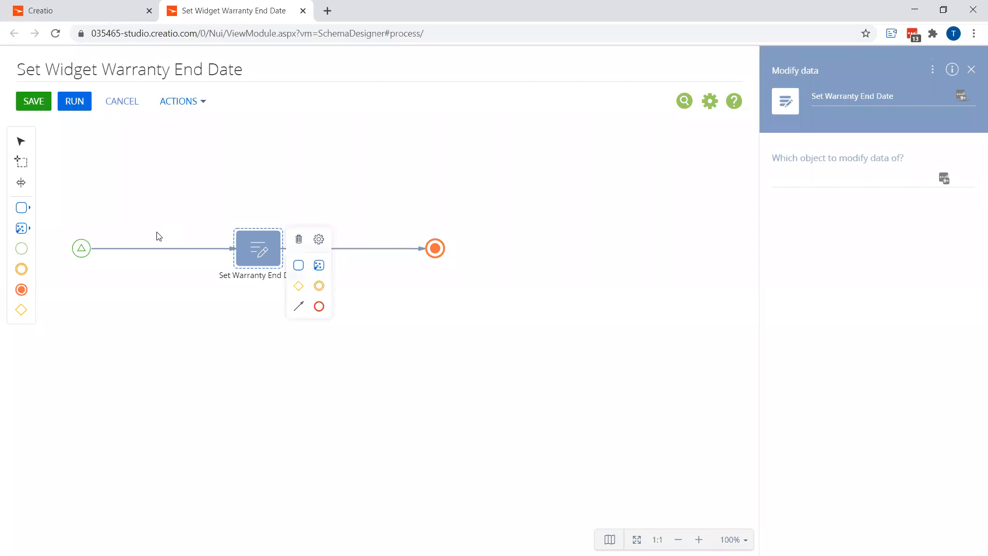
# Add a Read data element before it named Read Widget
pyautogui.click(28, 232)
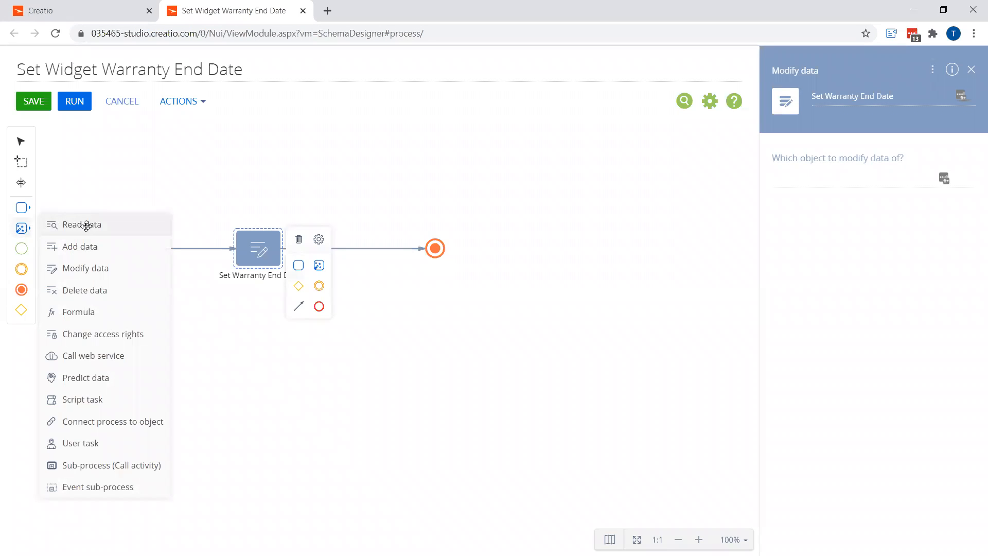
pyautogui.moveTo(86, 225); pyautogui.dragTo(162, 267)
pyautogui.write('Read We')
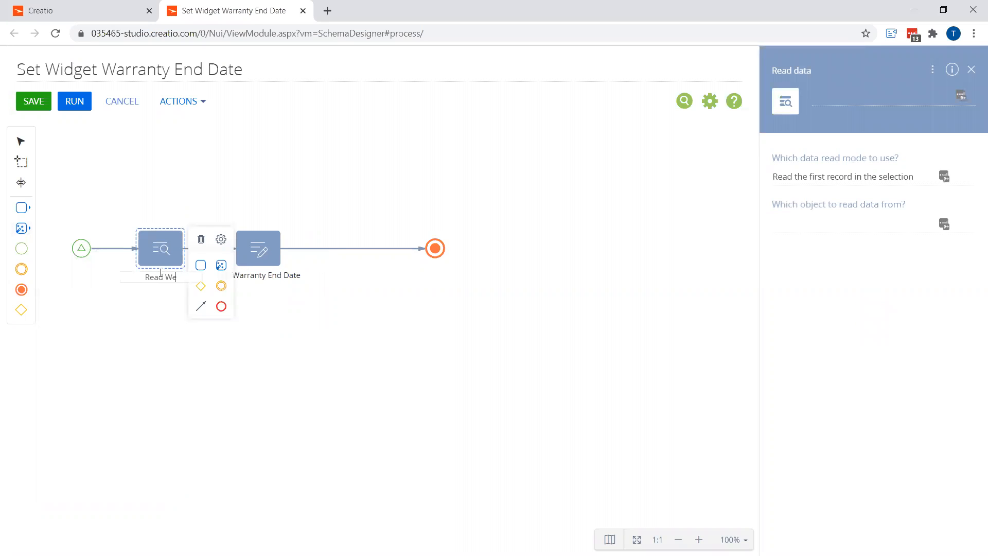
pyautogui.press('BackSpace')
pyautogui.write('idget')
# Set the Read Widget element to read data from the Widgets object
pyautogui.click(157, 247)
pyautogui.click(811, 226)
pyautogui.write('wid')
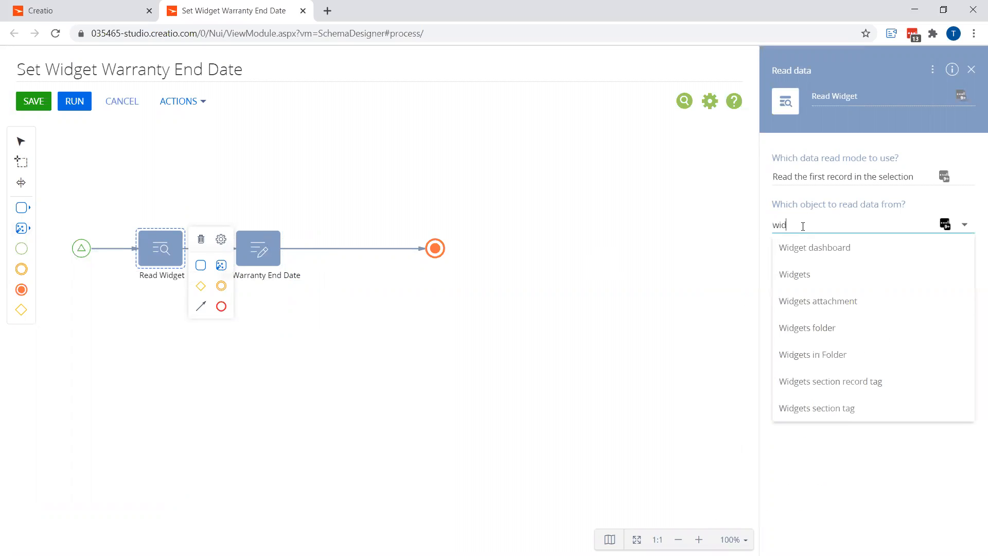
pyautogui.click(806, 279)
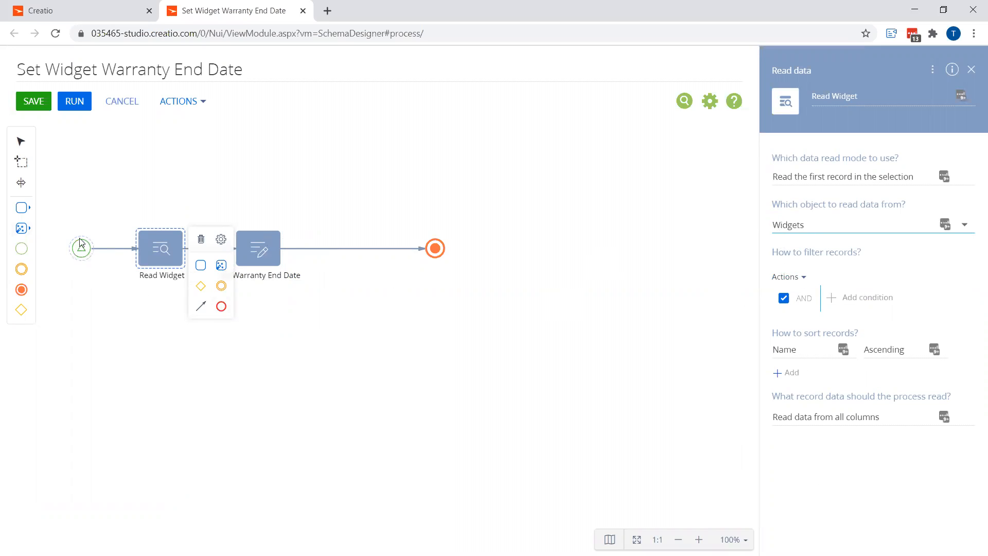
# Filter Read Widget records where Id equals the start signal's Unique identifier of record parameter
pyautogui.click(868, 298)
pyautogui.write('Id')
pyautogui.click(400, 337)
pyautogui.click(359, 227)
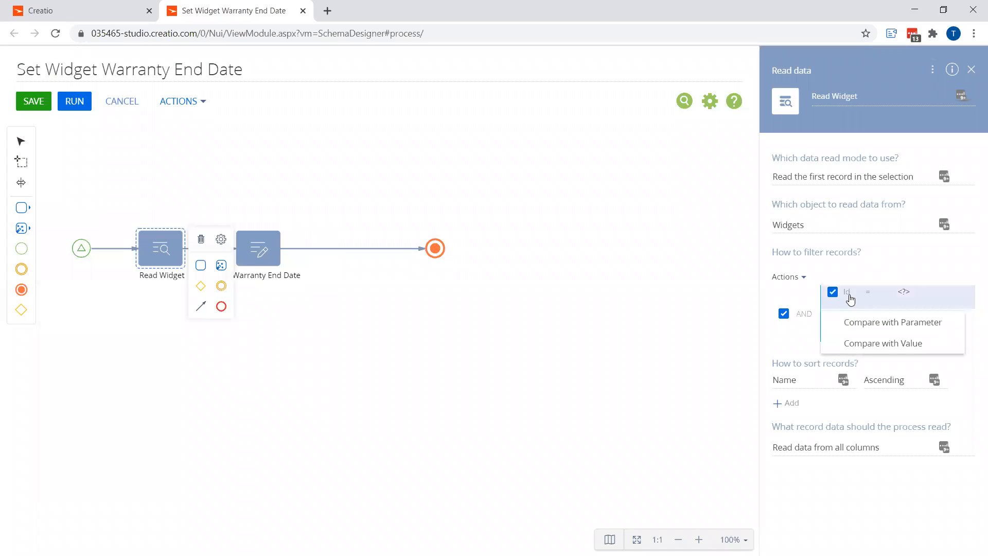
pyautogui.click(883, 325)
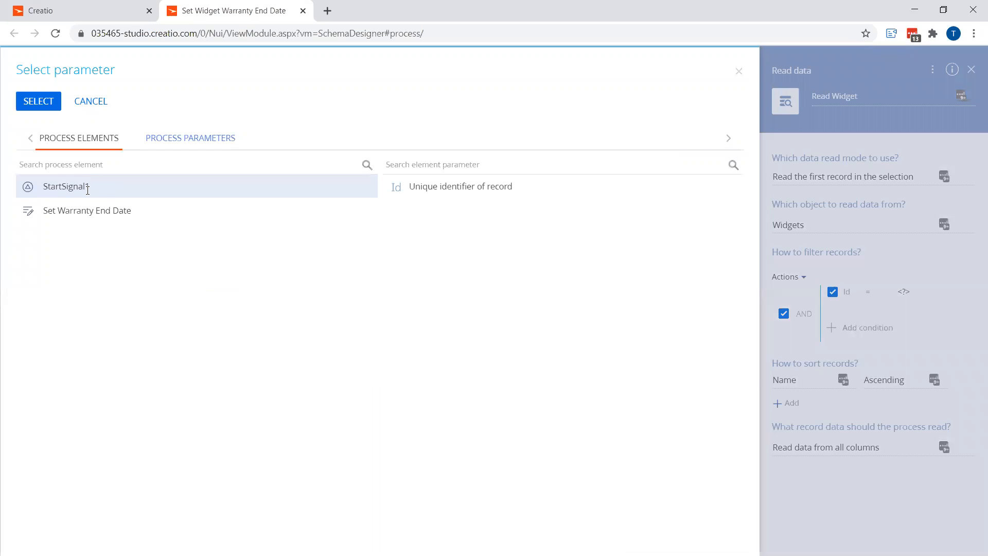
pyautogui.click(514, 190)
pyautogui.click(46, 106)
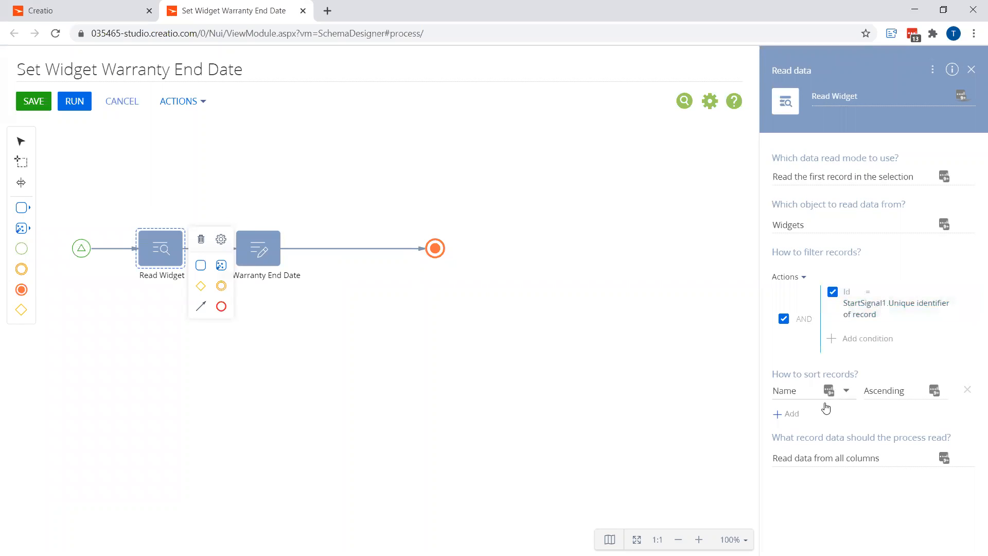
# Make Read Widget read selected columns only, adding the Purchase Date column
pyautogui.click(823, 460)
pyautogui.click(816, 512)
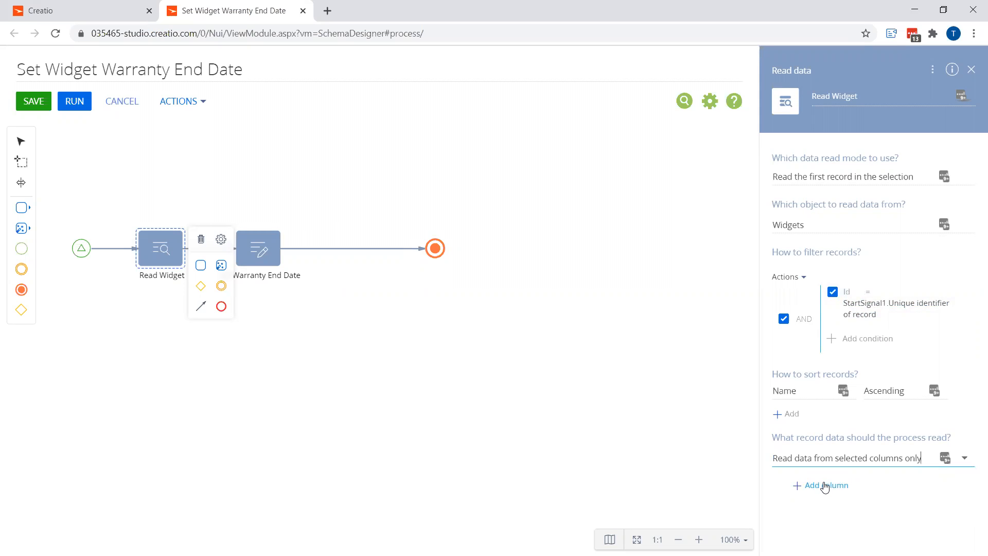
pyautogui.click(825, 485)
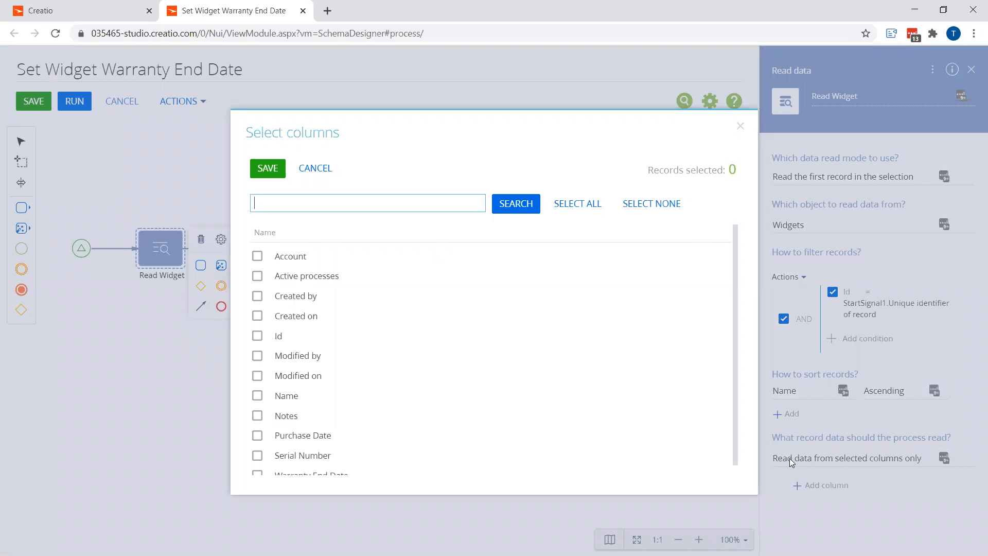
pyautogui.click(258, 436)
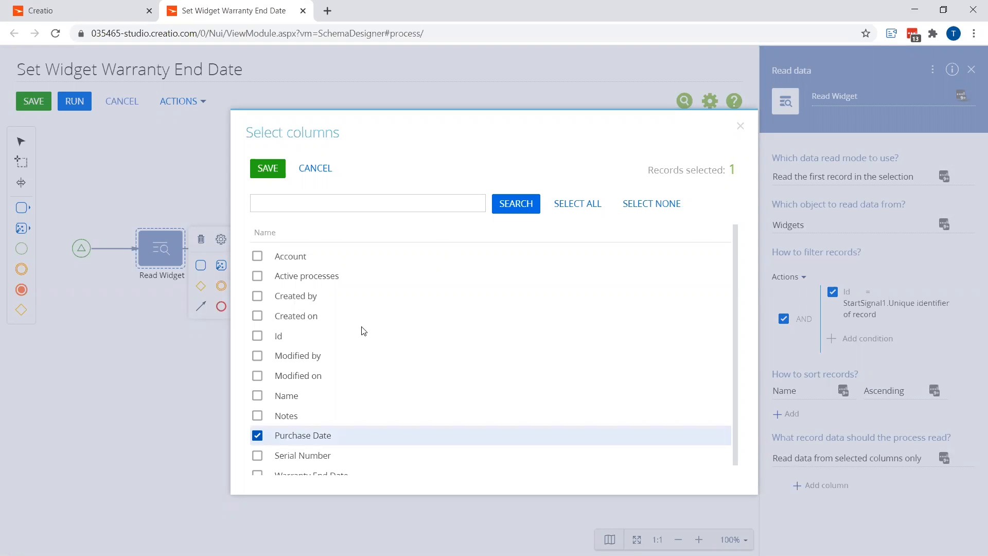
pyautogui.click(268, 168)
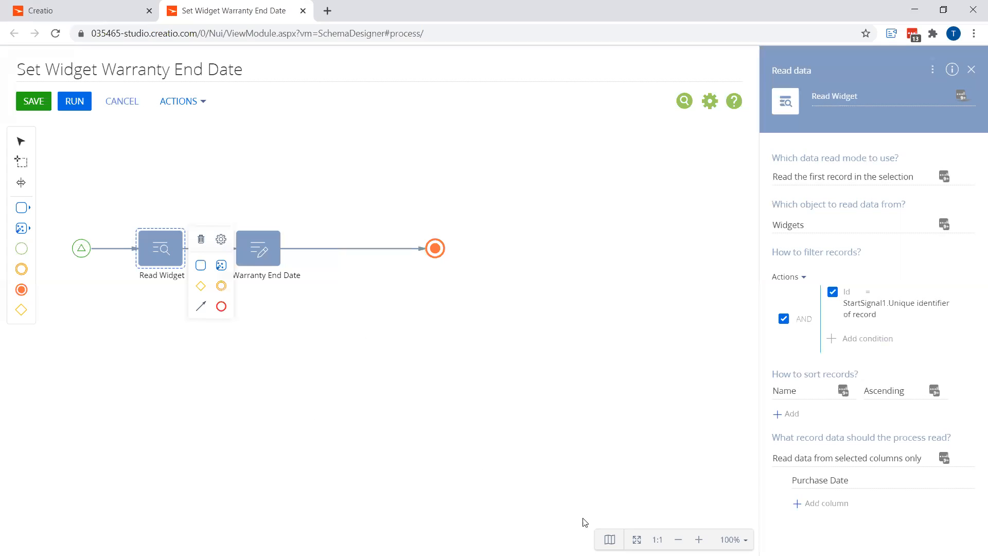
# Set the Set Warranty End Date element to modify data of the Widgets object
pyautogui.click(261, 251)
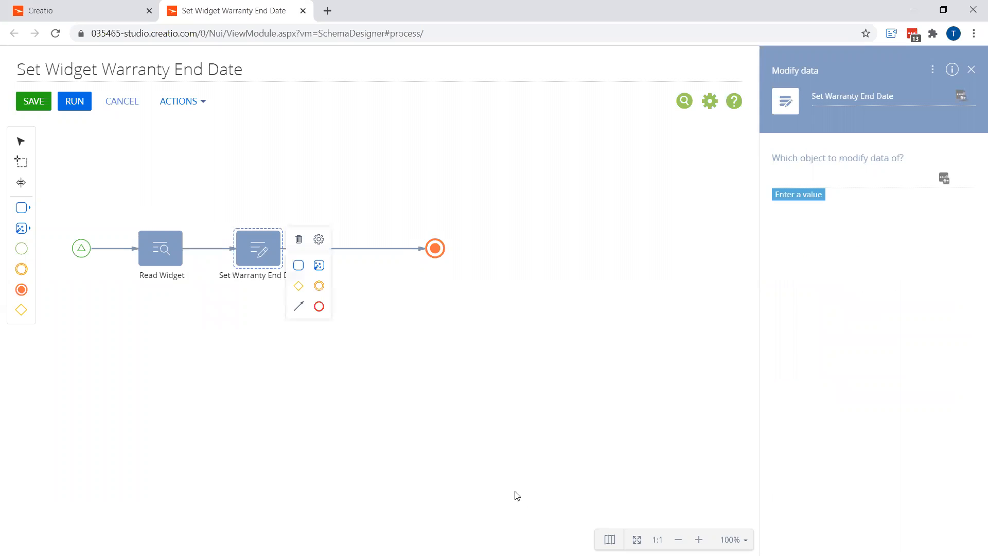
pyautogui.click(813, 181)
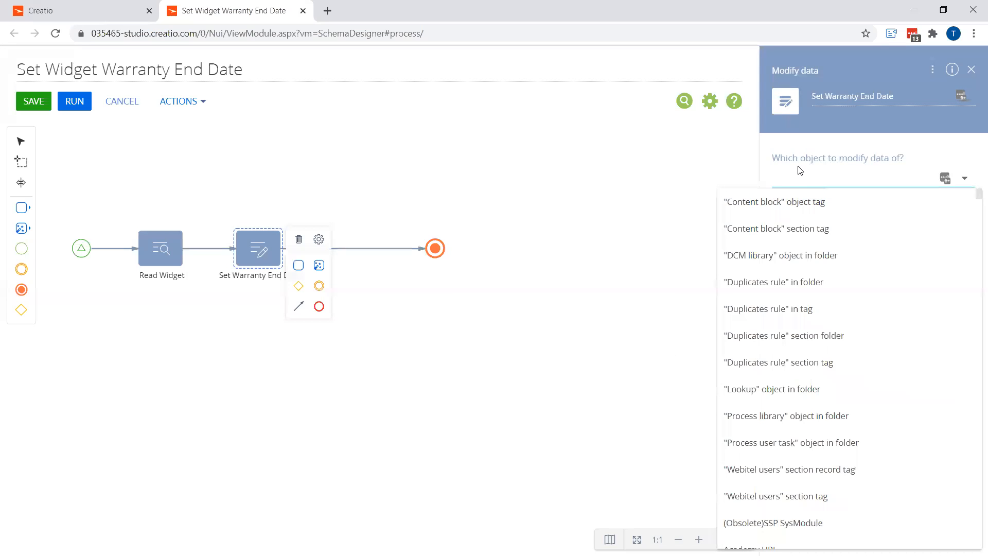
pyautogui.write('wid')
pyautogui.click(805, 229)
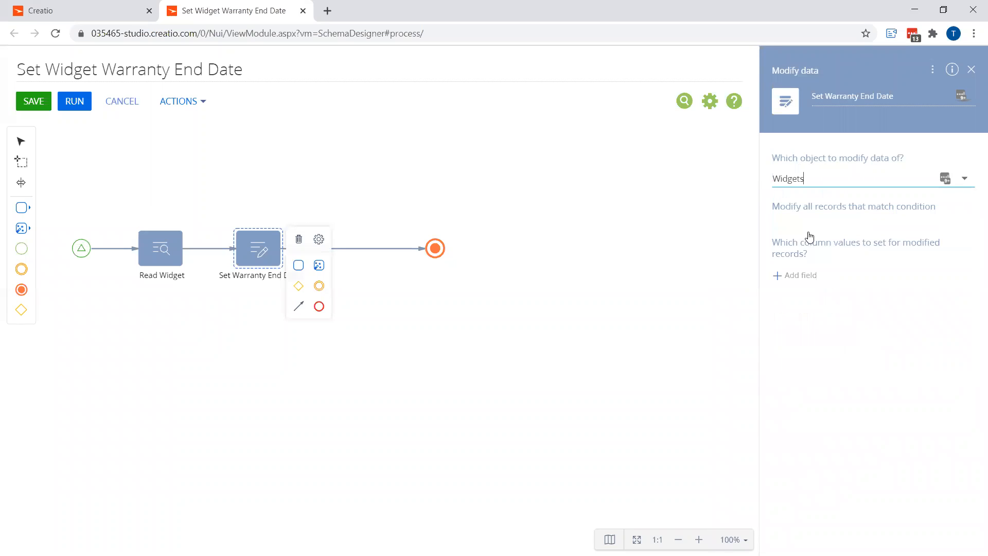
# Filter the modified records where Id equals StartSignal1's Unique identifier of record parameter
pyautogui.click(867, 252)
pyautogui.write('id')
pyautogui.click(371, 331)
pyautogui.click(353, 224)
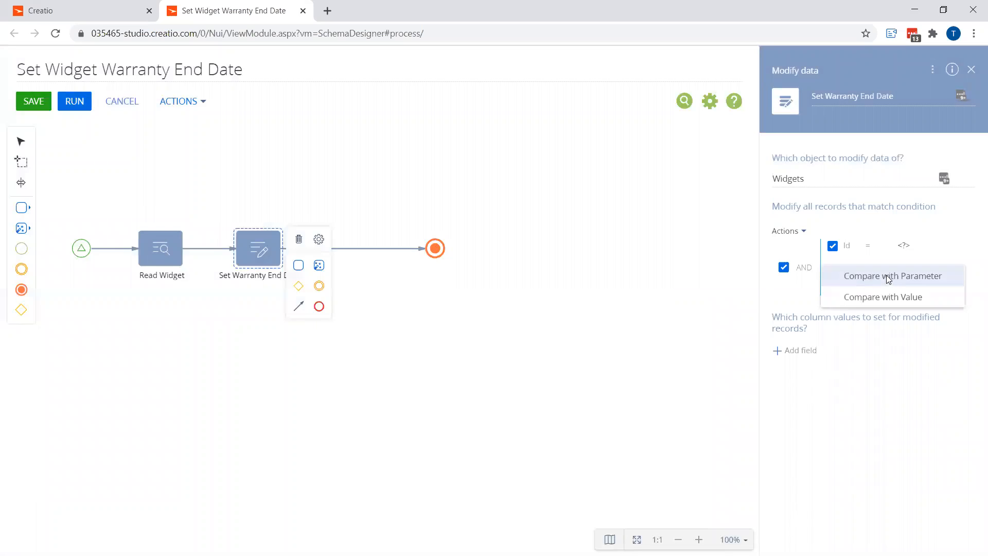
pyautogui.click(889, 279)
pyautogui.click(446, 192)
pyautogui.click(39, 101)
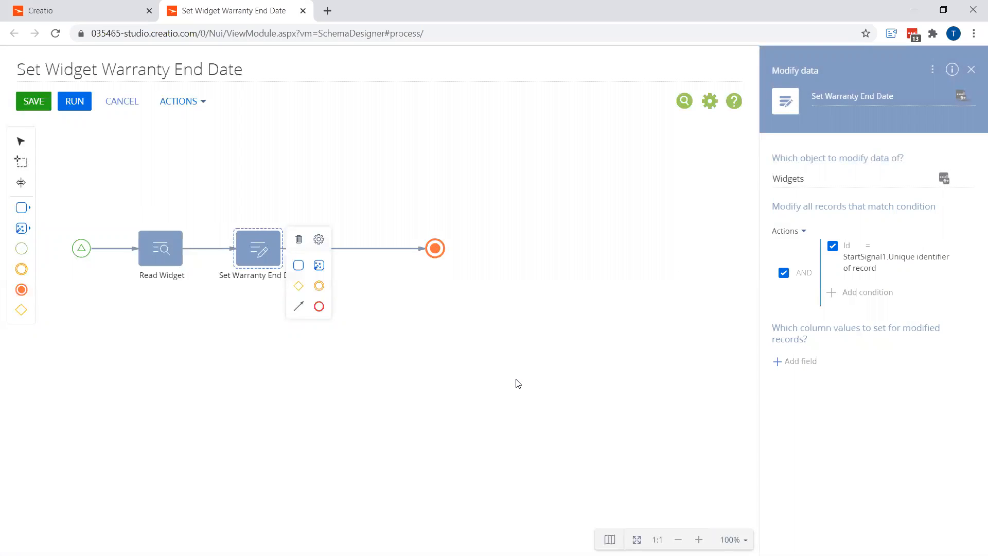
# Add the Warranty End Date column to the values set for modified records
pyautogui.click(801, 362)
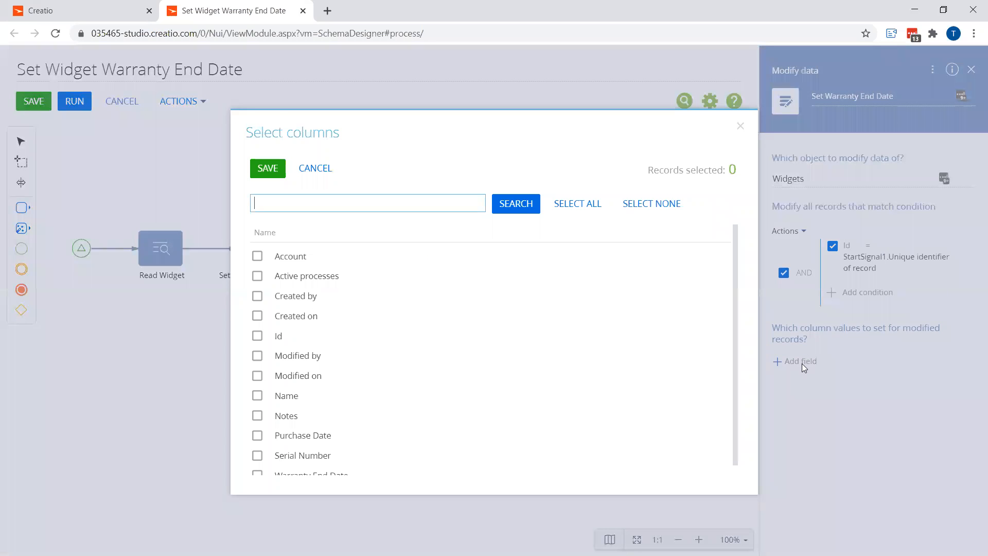
pyautogui.scroll(-1, 384, 379)
pyautogui.click(257, 466)
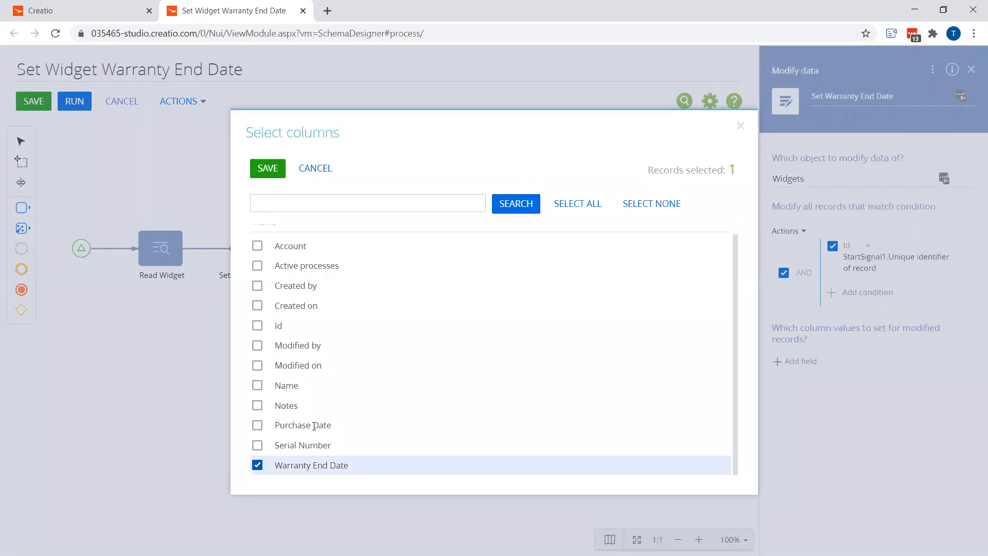
pyautogui.click(266, 168)
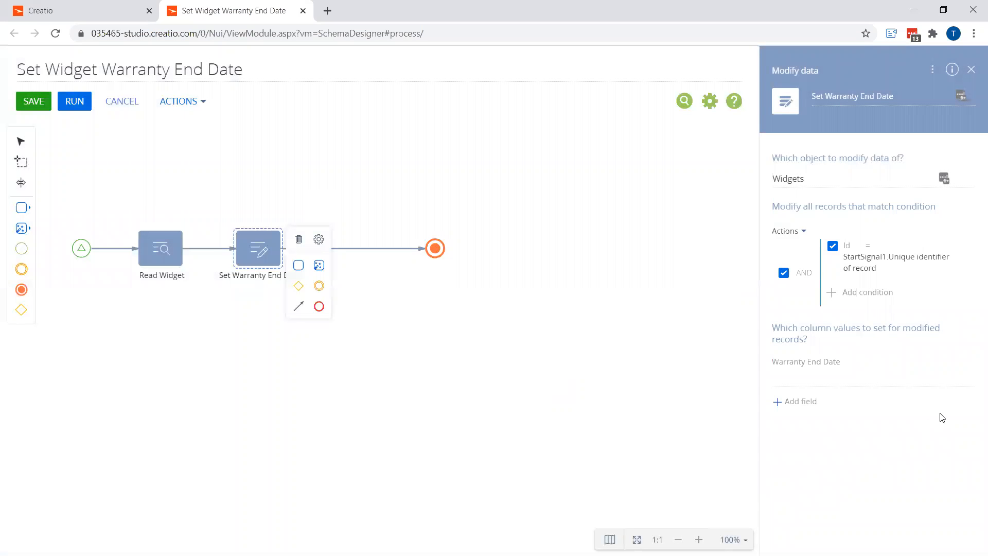
# Set Warranty End Date to the formula [#Read Widget.First item of resulting collection.Purchase Date#].AddYears(1) and save the process
pyautogui.click(965, 380)
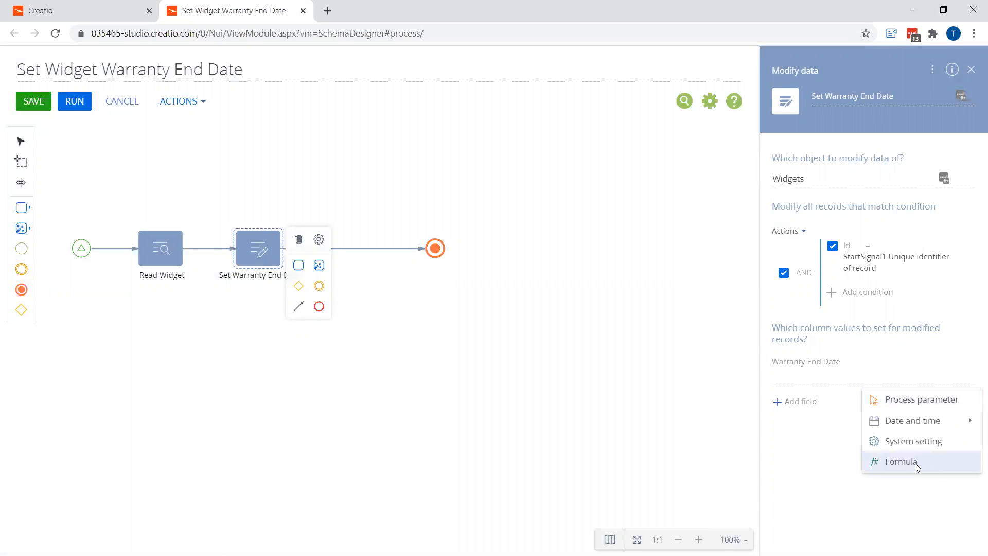
pyautogui.click(915, 463)
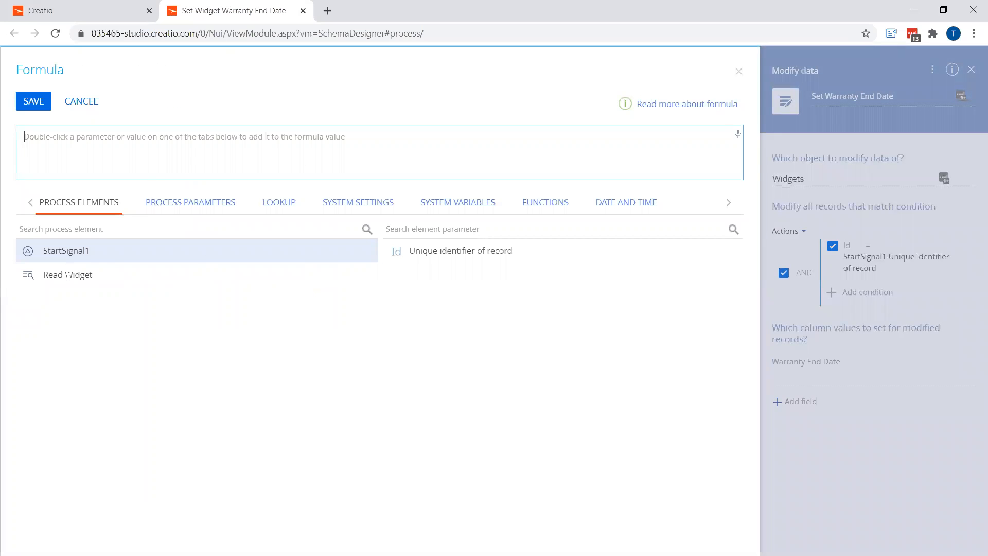
pyautogui.click(198, 280)
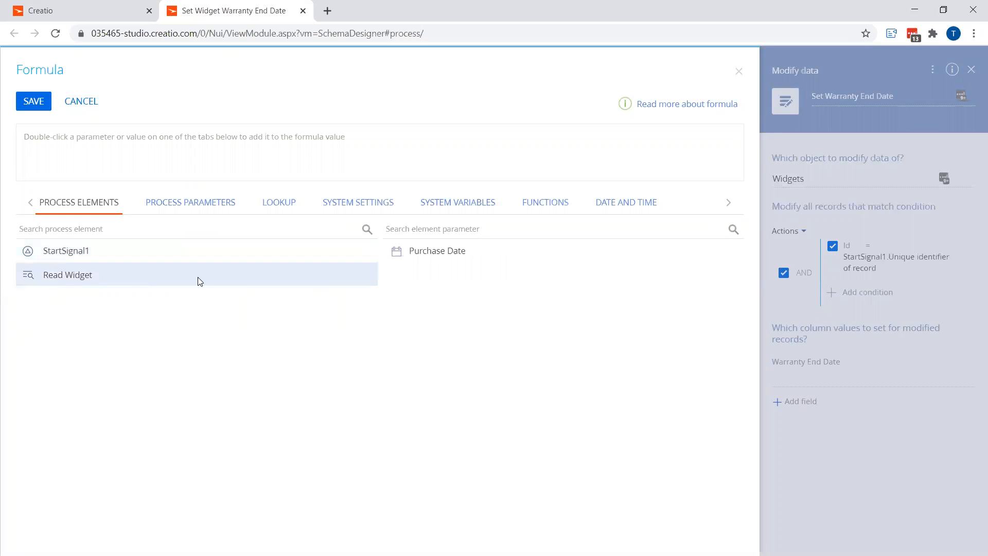
pyautogui.doubleClick(441, 253)
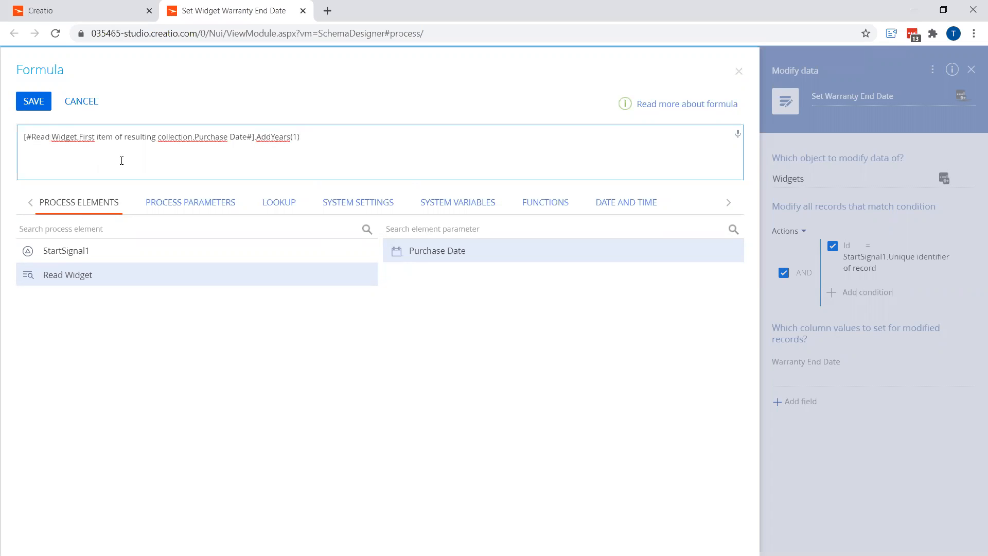
pyautogui.click(34, 101)
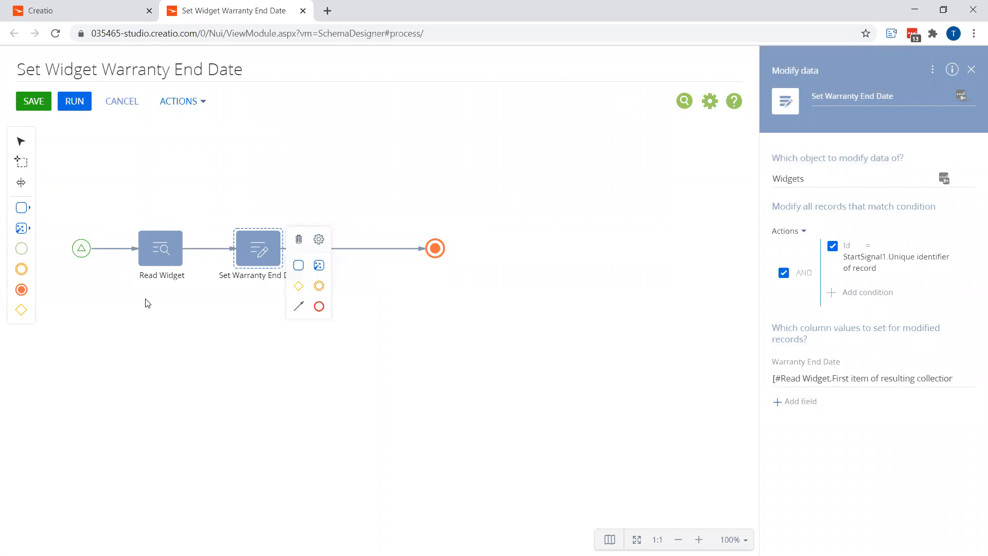
pyautogui.click(35, 109)
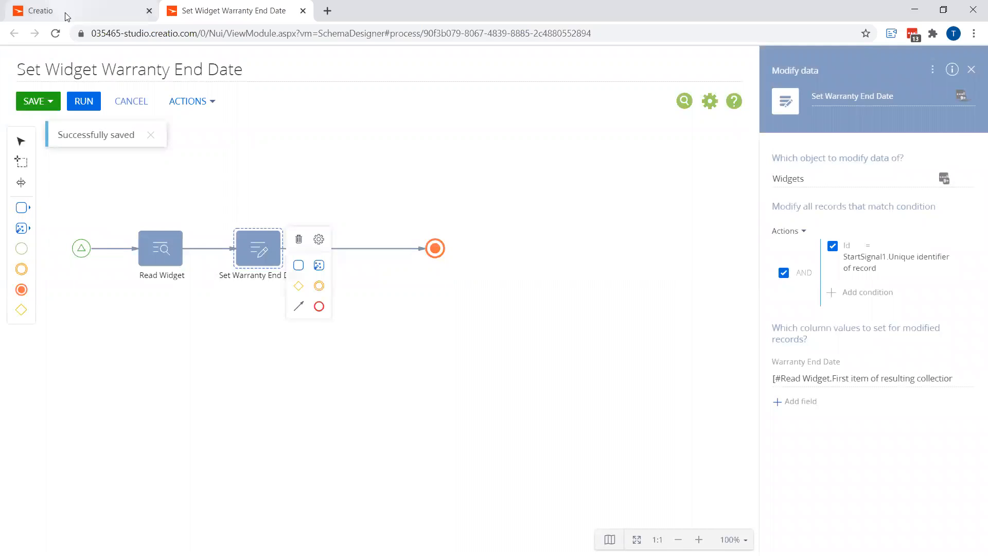
# Switch to the Creatio tab, reload it, and open the Widgets section
pyautogui.hotkey('ctrl', 'Tab')
pyautogui.press('F5')
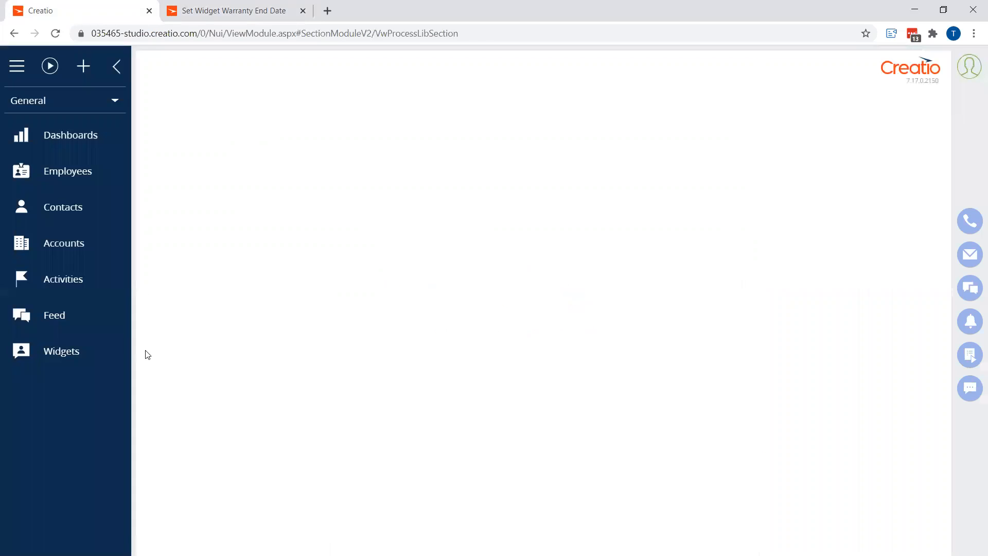
pyautogui.click(55, 353)
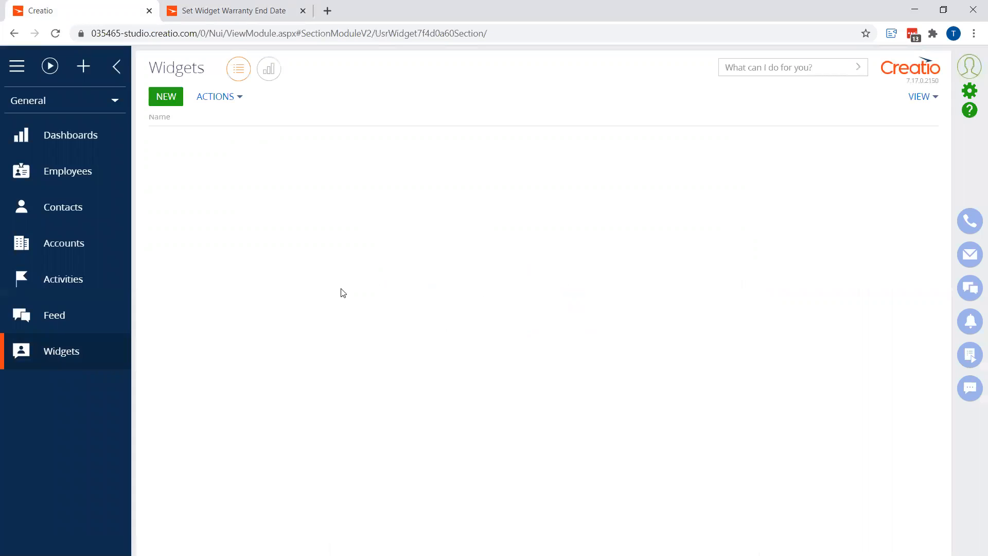
# Create a new widget named Megan Widget with serial number 002 and purchase date 12/16/2020
pyautogui.click(161, 105)
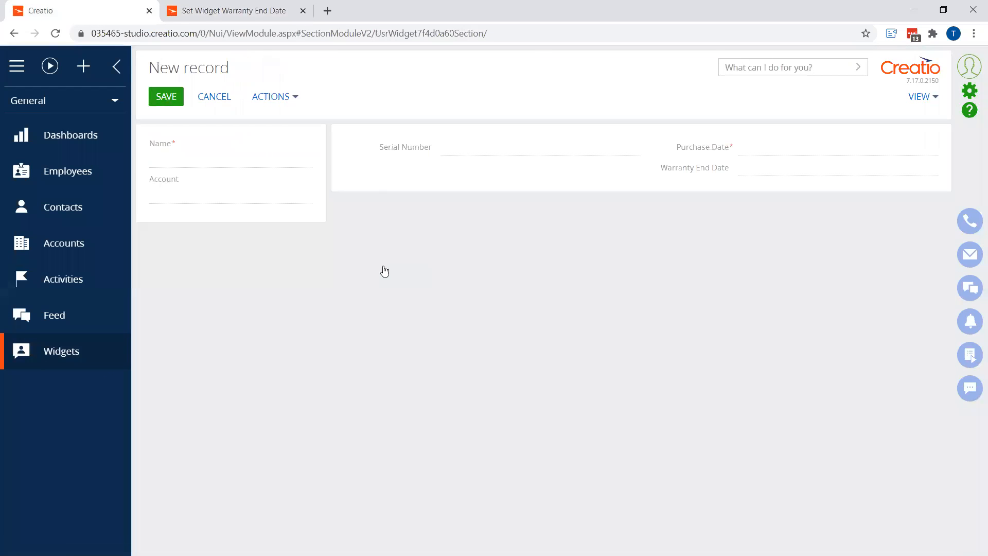
pyautogui.write('Megan Widg')
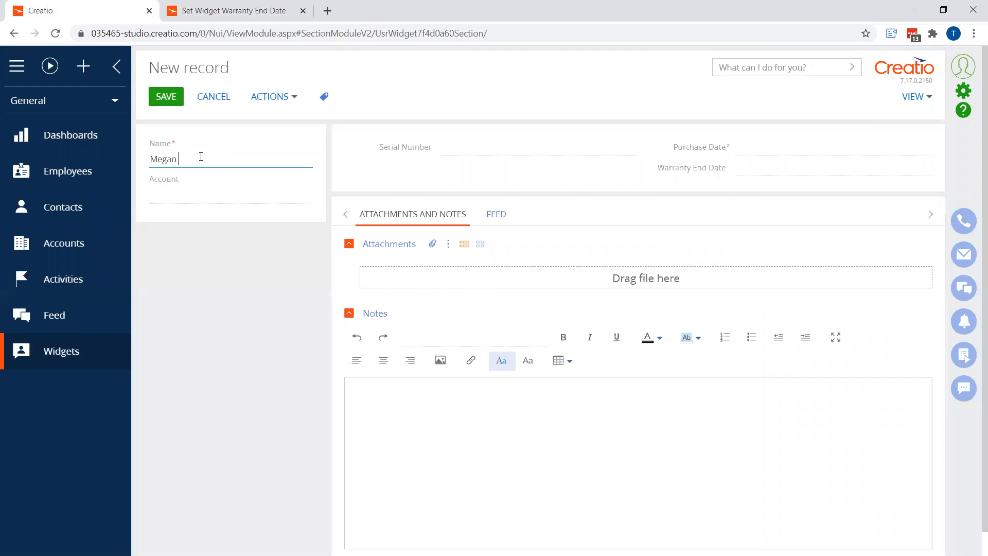
pyautogui.click(469, 146)
pyautogui.write('002')
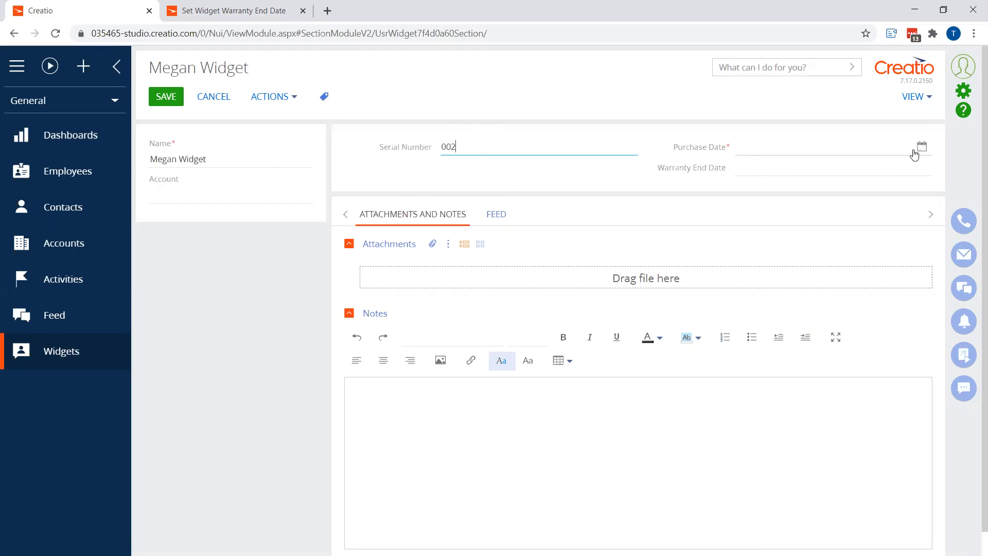
pyautogui.click(914, 154)
pyautogui.click(822, 284)
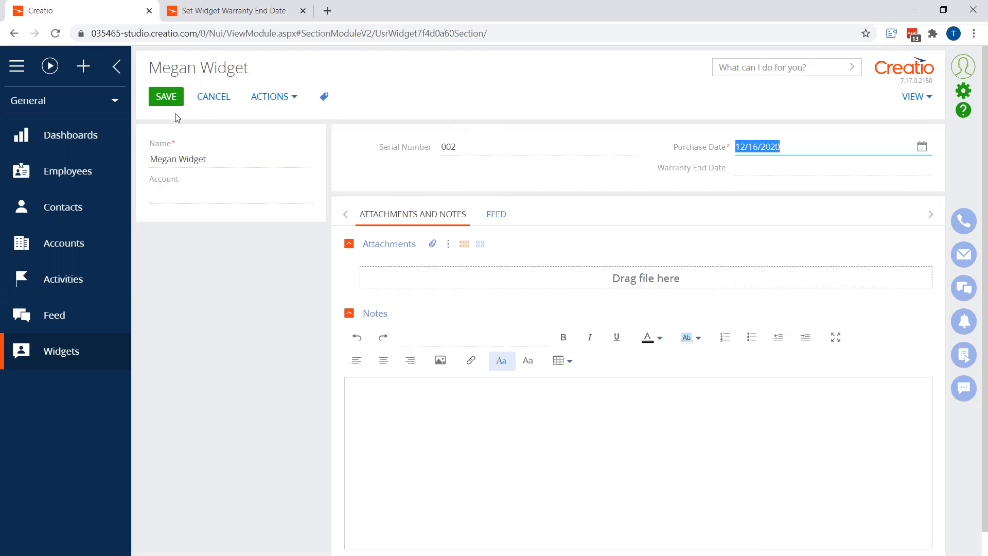
# Link the widget to the Megan's Bakery account and save the record
pyautogui.click(241, 189)
pyautogui.write('me')
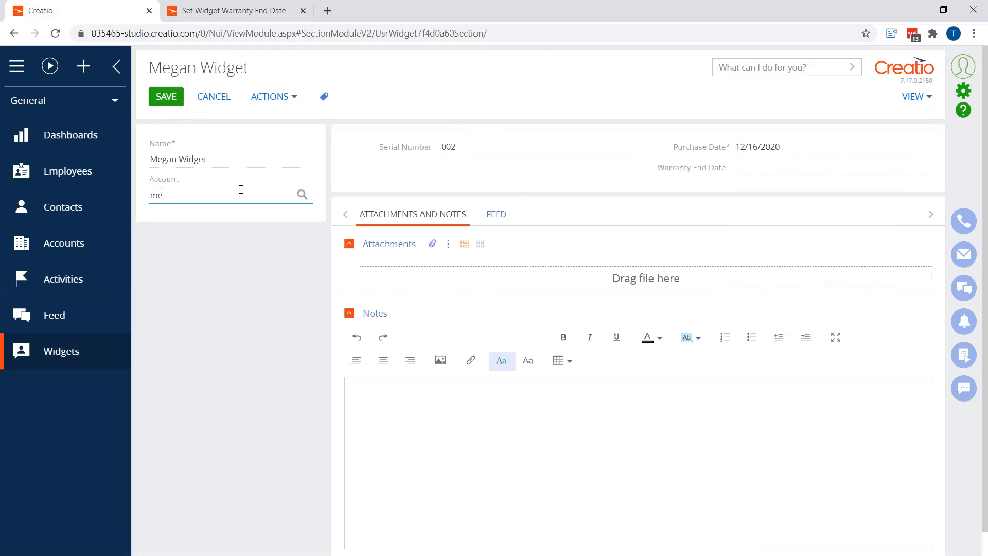
pyautogui.click(194, 216)
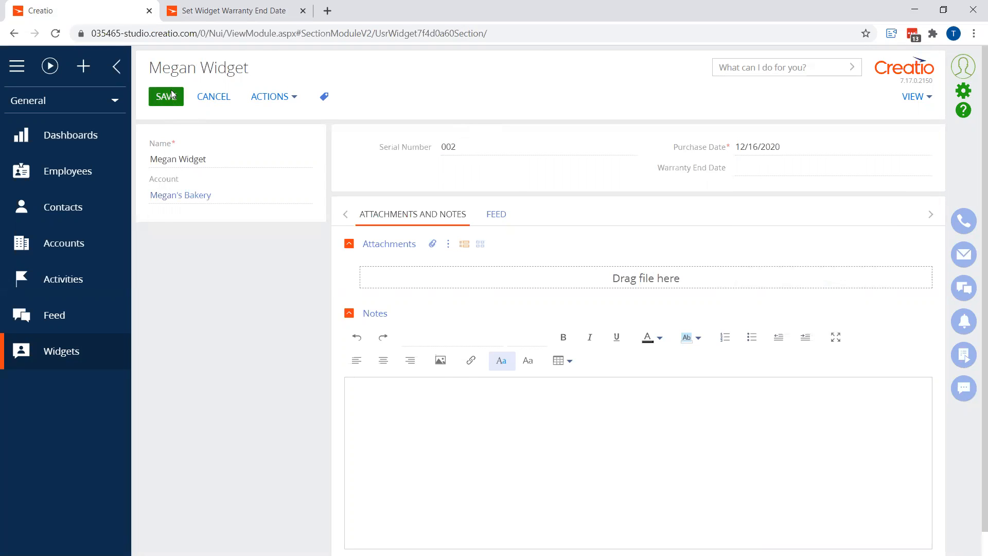
pyautogui.click(166, 96)
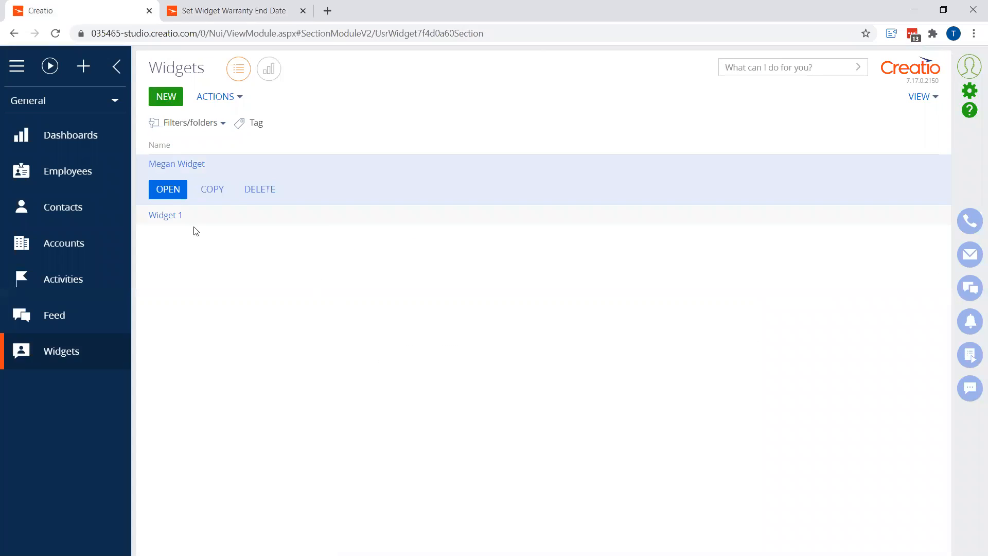
# Open the Megan Widget record and check its Warranty End Date field
pyautogui.click(168, 190)
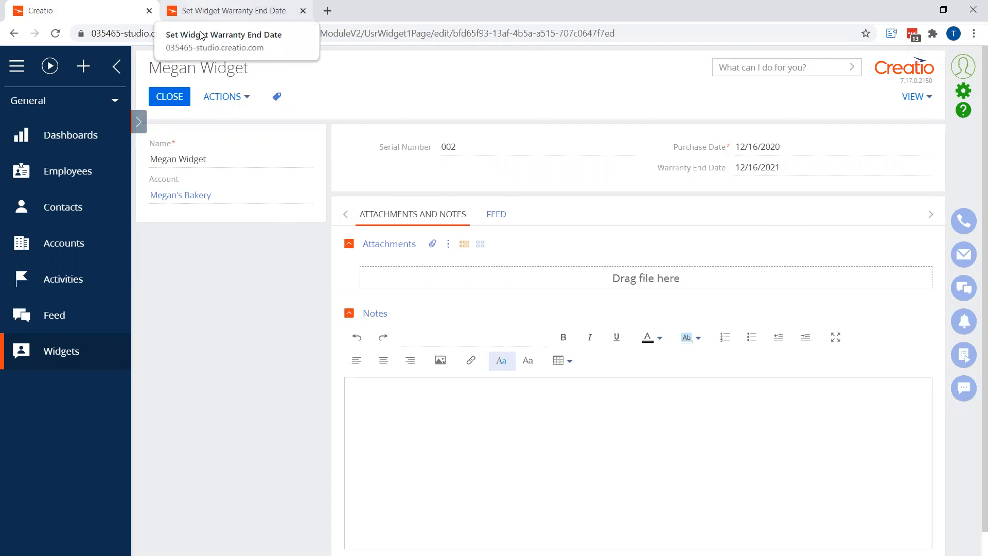
pyautogui.click(207, 6)
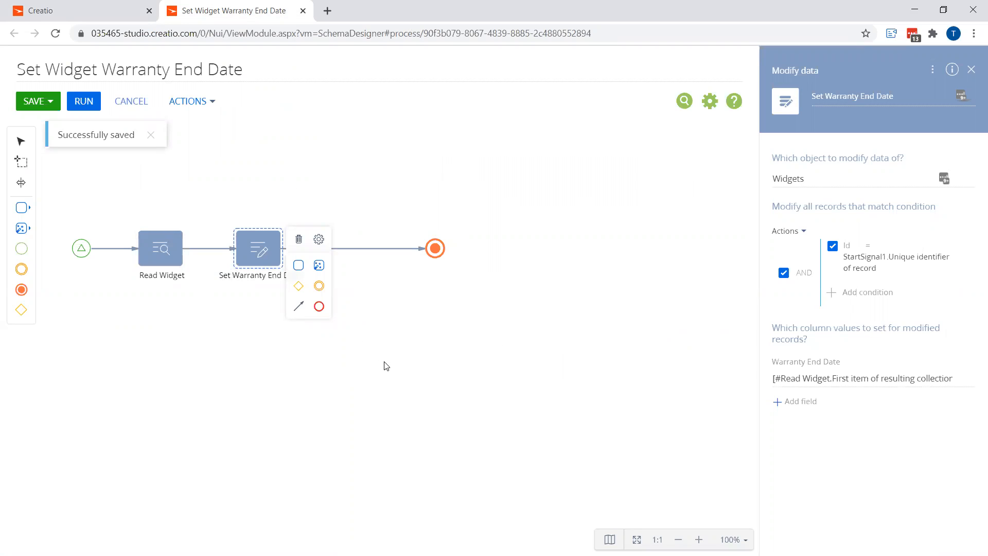
pyautogui.click(86, 10)
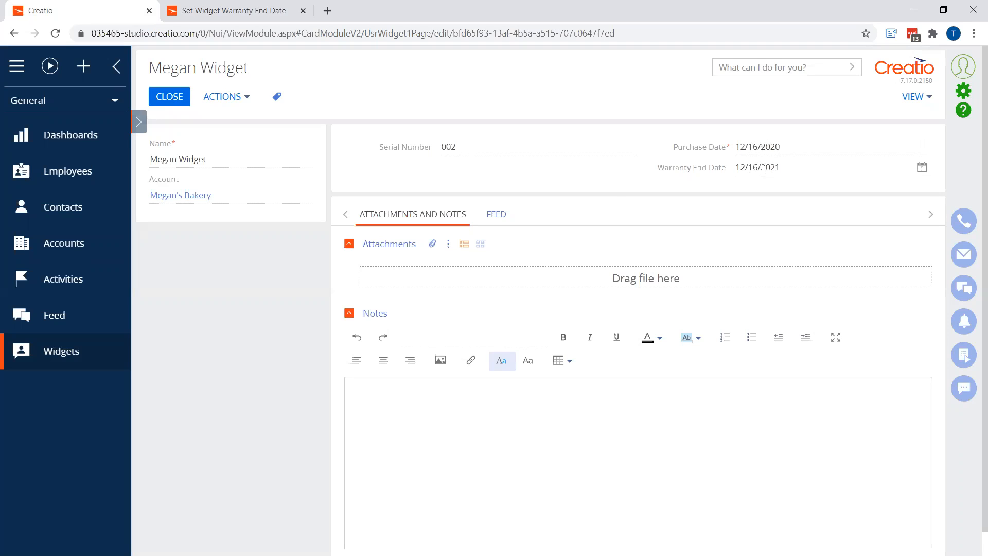
# Open the Widgets page designer's business rules and start a new business rule
pyautogui.click(906, 98)
pyautogui.click(904, 122)
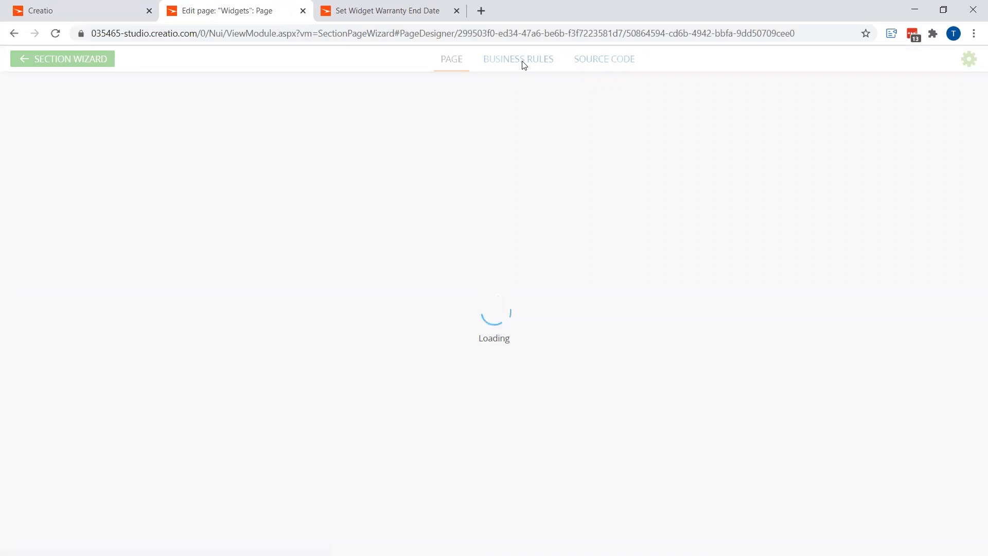
pyautogui.click(515, 63)
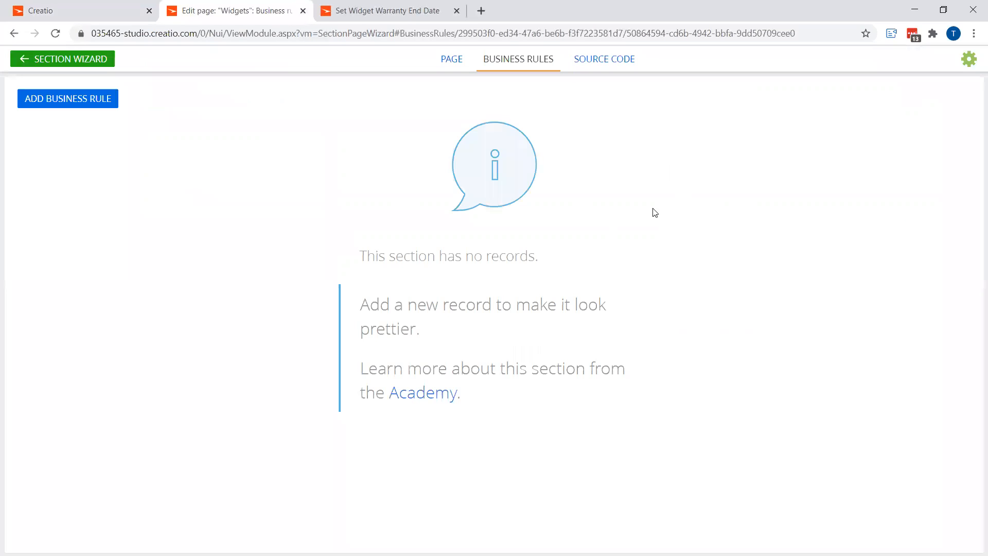
pyautogui.click(65, 99)
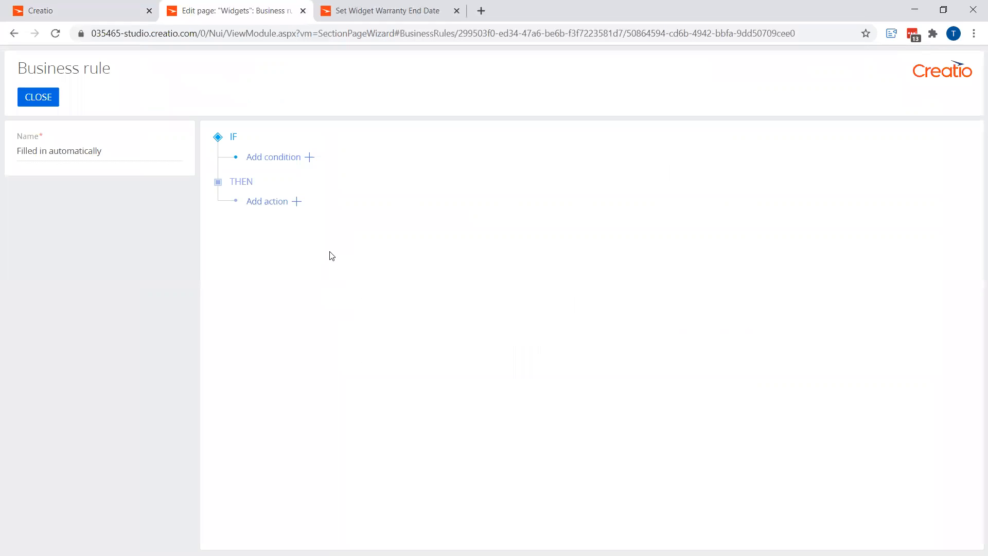
# Add a rule condition that the Created on field is not filled in
pyautogui.click(310, 158)
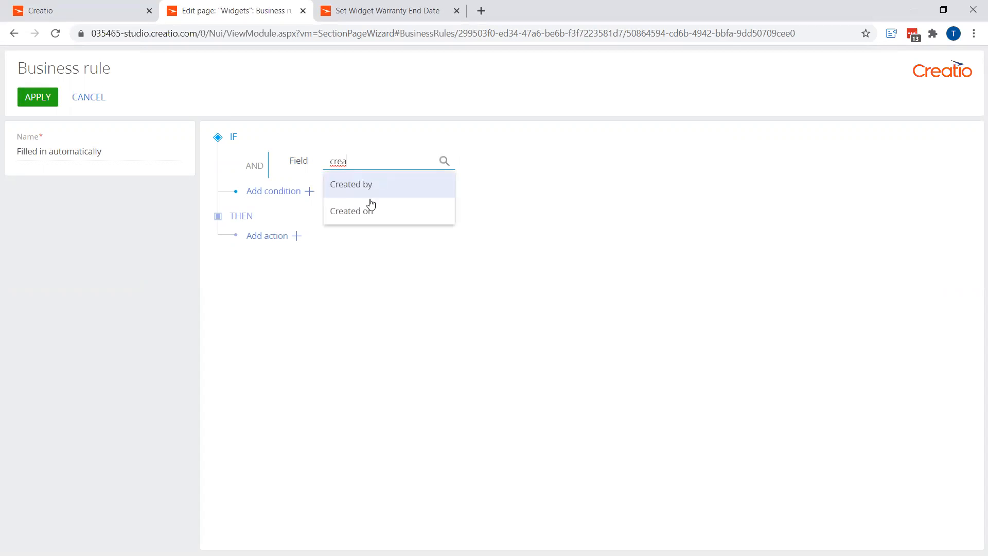
pyautogui.click(371, 210)
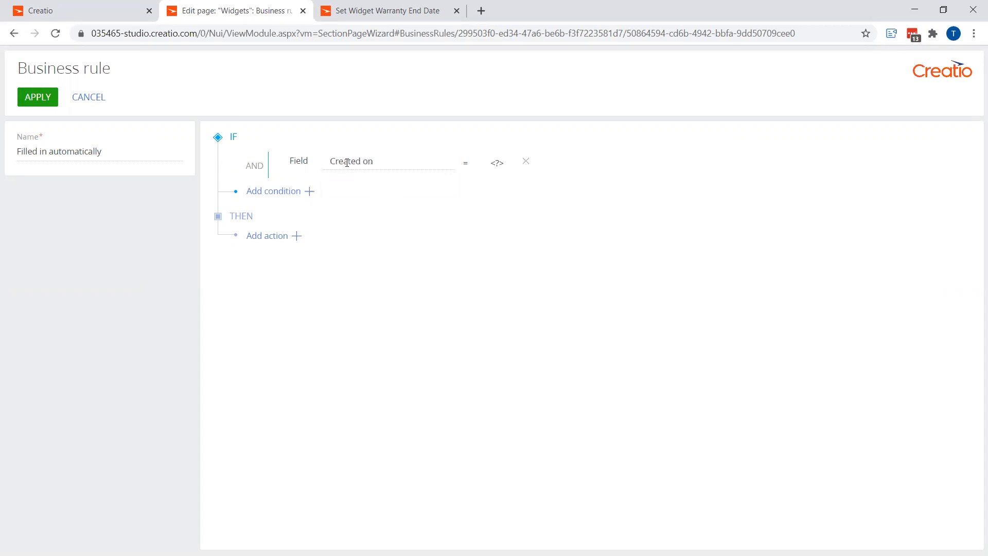
pyautogui.click(466, 163)
pyautogui.click(476, 206)
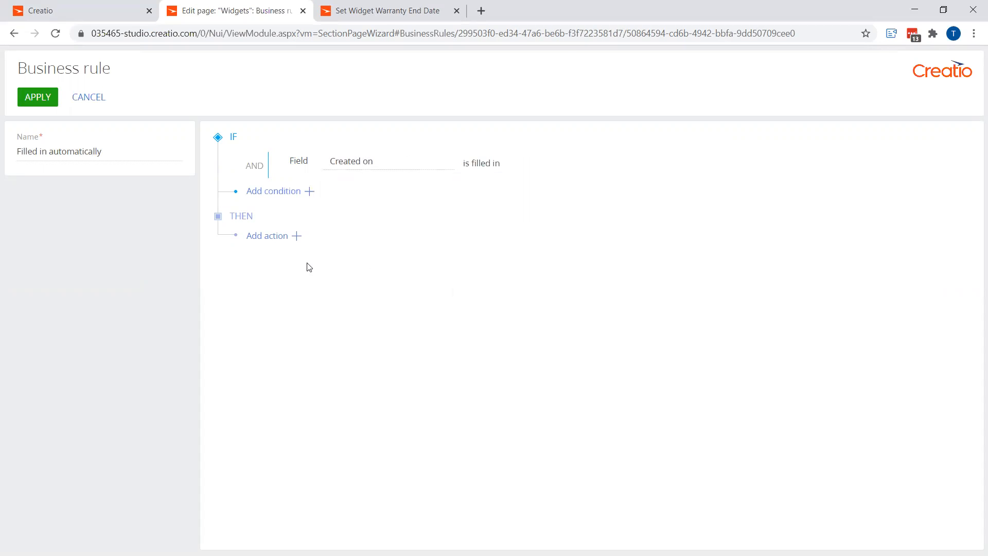
pyautogui.click(485, 164)
pyautogui.click(494, 185)
# Add a Make field editable action for the Purchase Date field and apply the rule
pyautogui.click(297, 237)
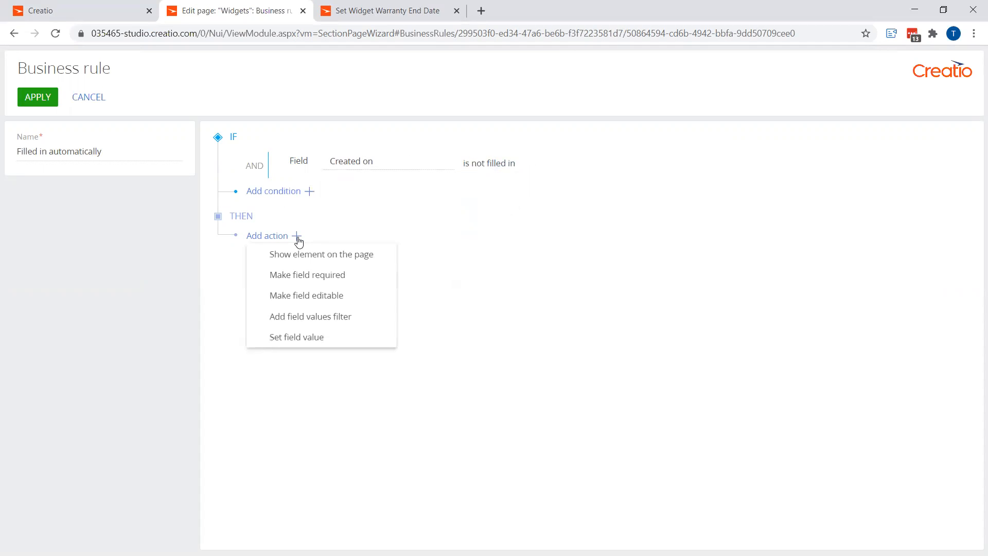
pyautogui.click(311, 294)
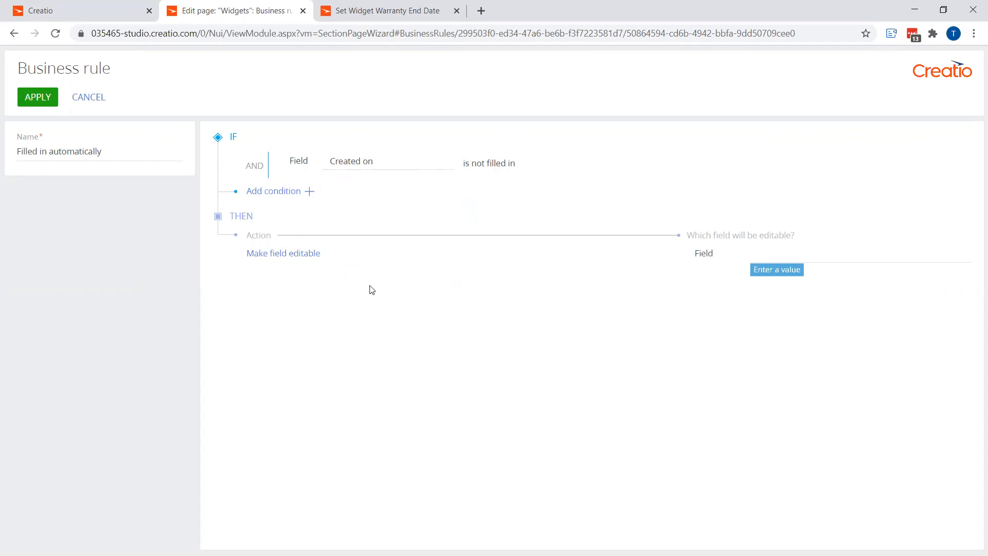
pyautogui.click(761, 255)
pyautogui.write('pur')
pyautogui.click(798, 276)
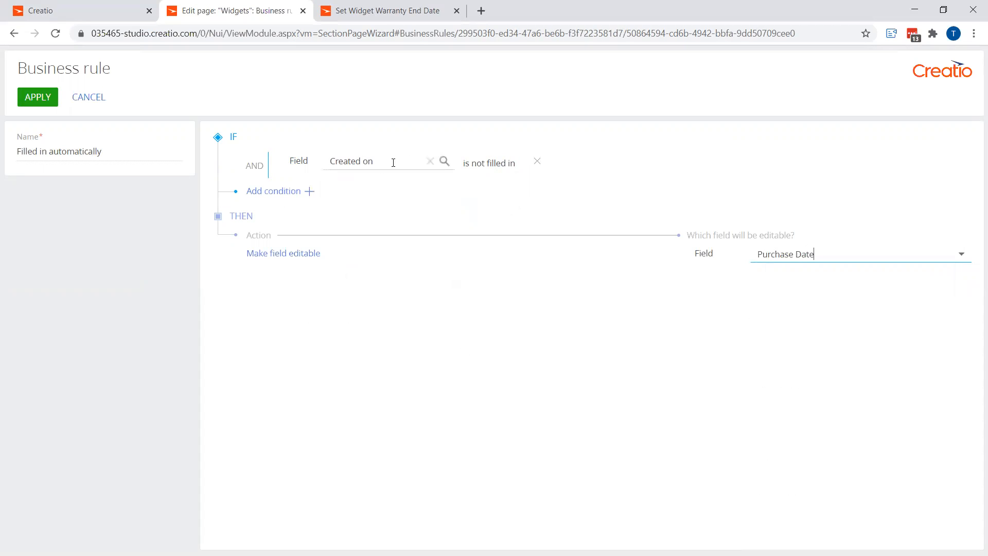
pyautogui.click(41, 102)
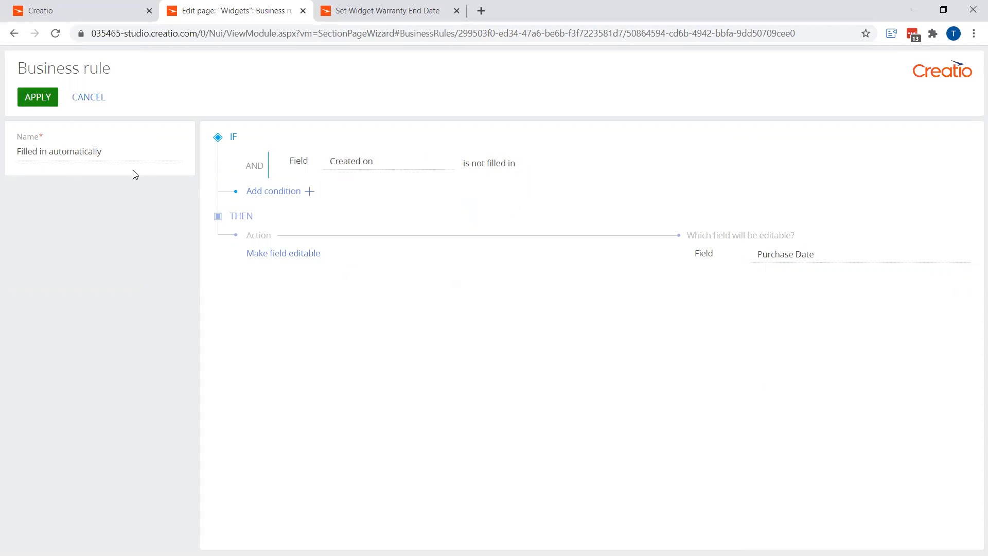
# Save the Widgets section wizard changes, including the new business rule
pyautogui.click(83, 64)
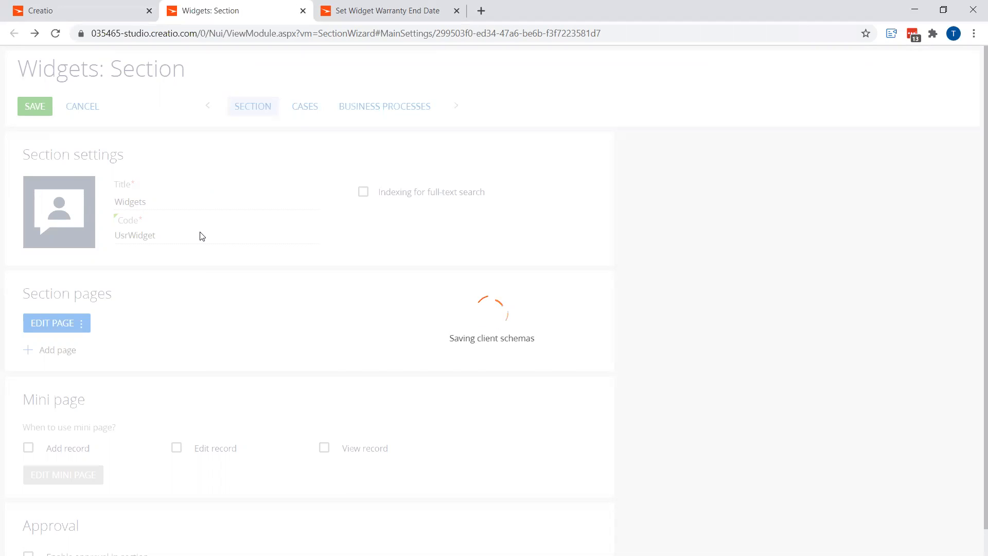
pyautogui.click(387, 10)
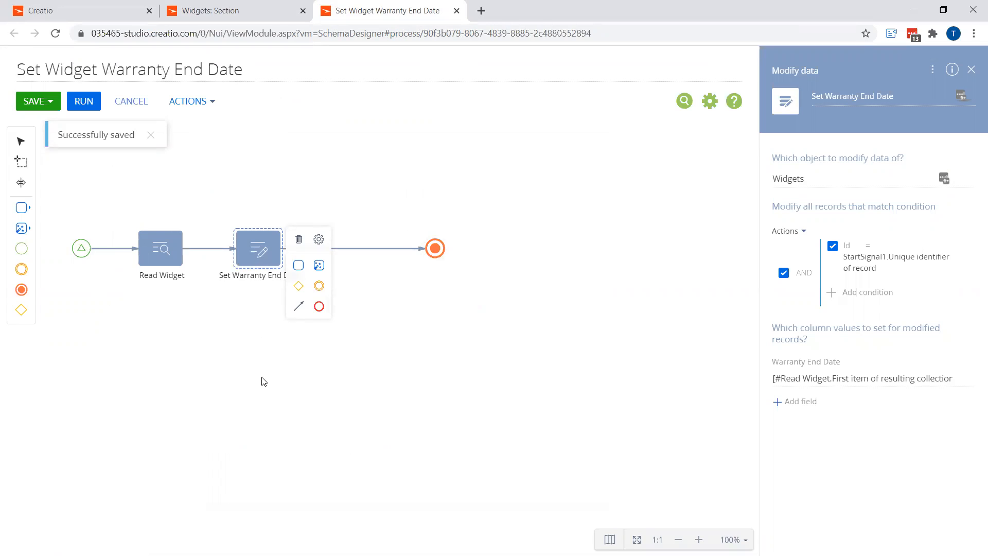
pyautogui.click(21, 228)
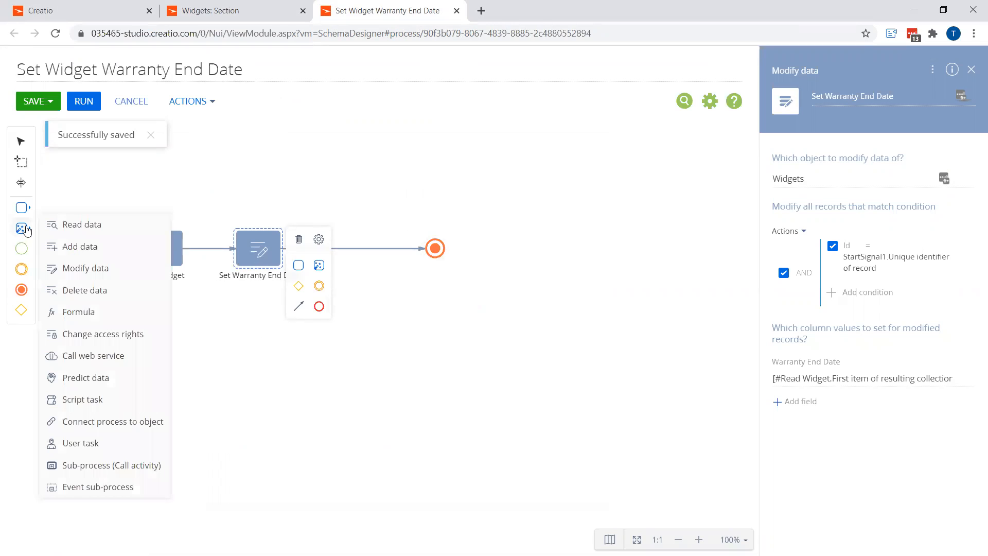
pyautogui.moveTo(76, 248); pyautogui.dragTo(22, 233)
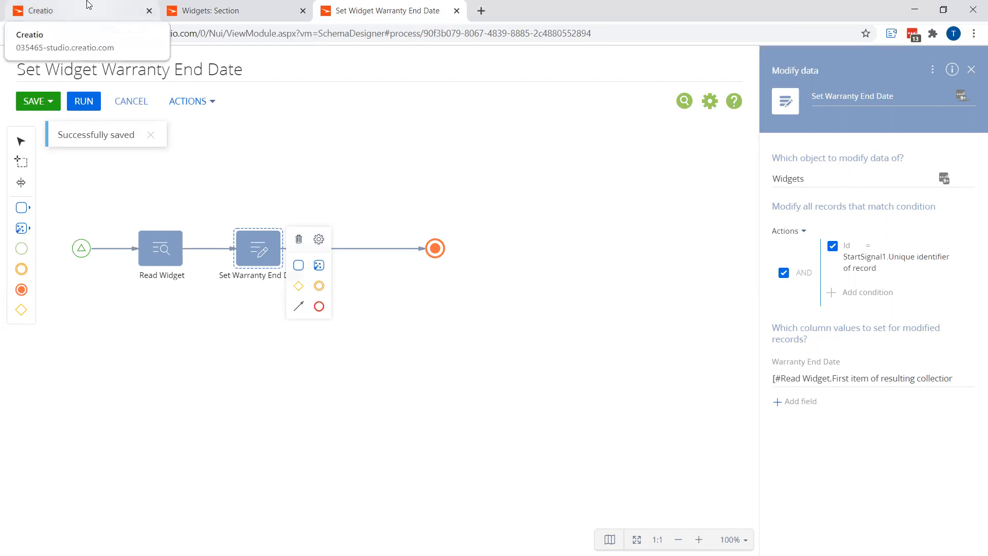
pyautogui.click(233, 6)
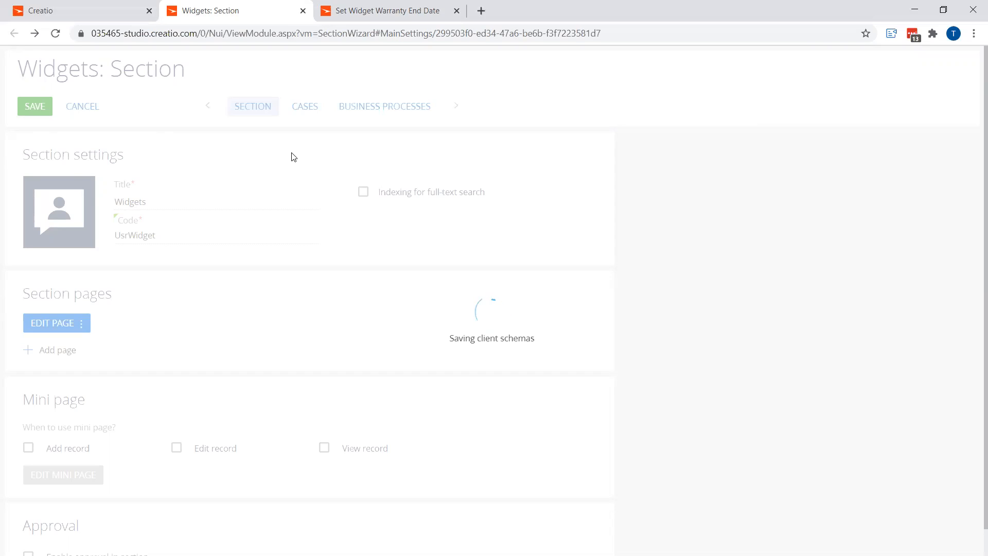
# Open the section wizard for the Activities section
pyautogui.click(61, 9)
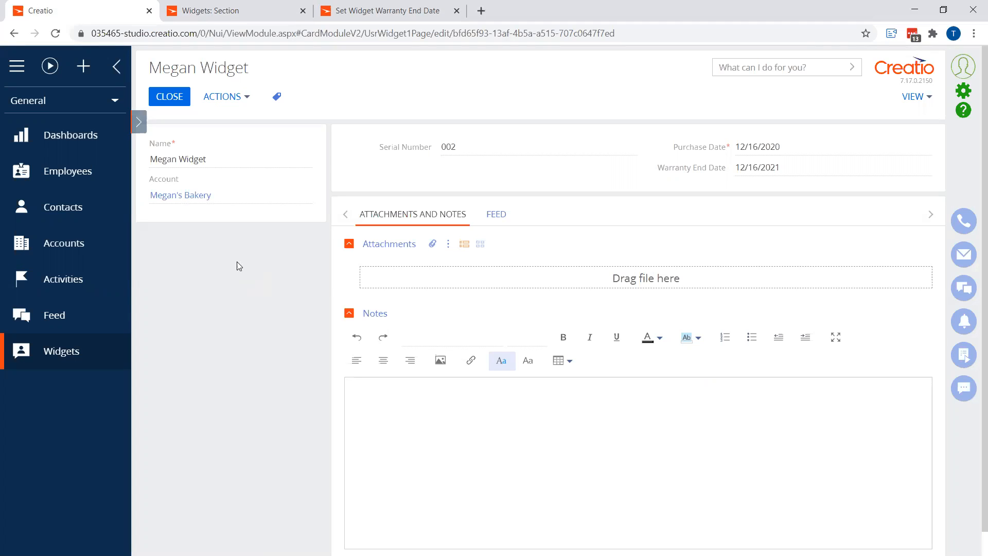
pyautogui.click(83, 281)
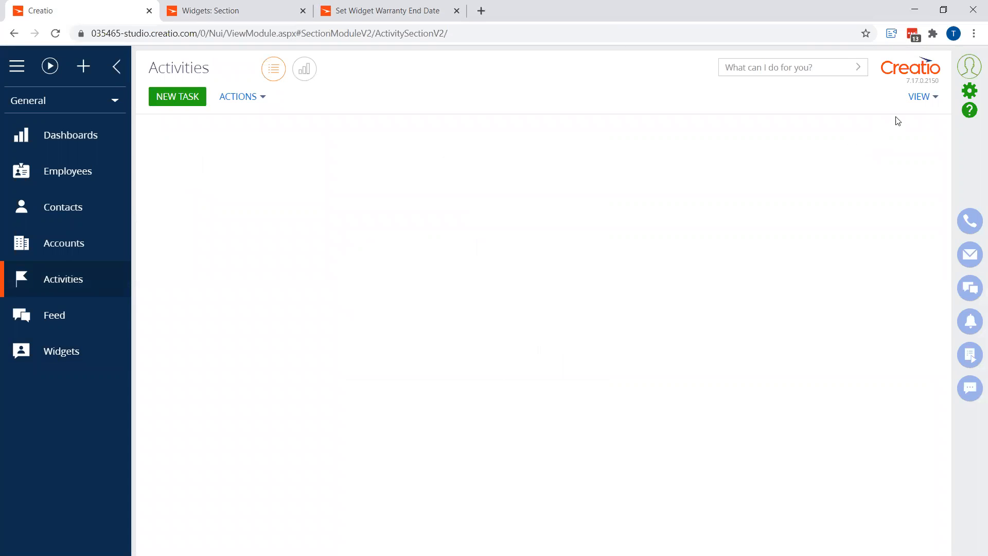
pyautogui.click(920, 100)
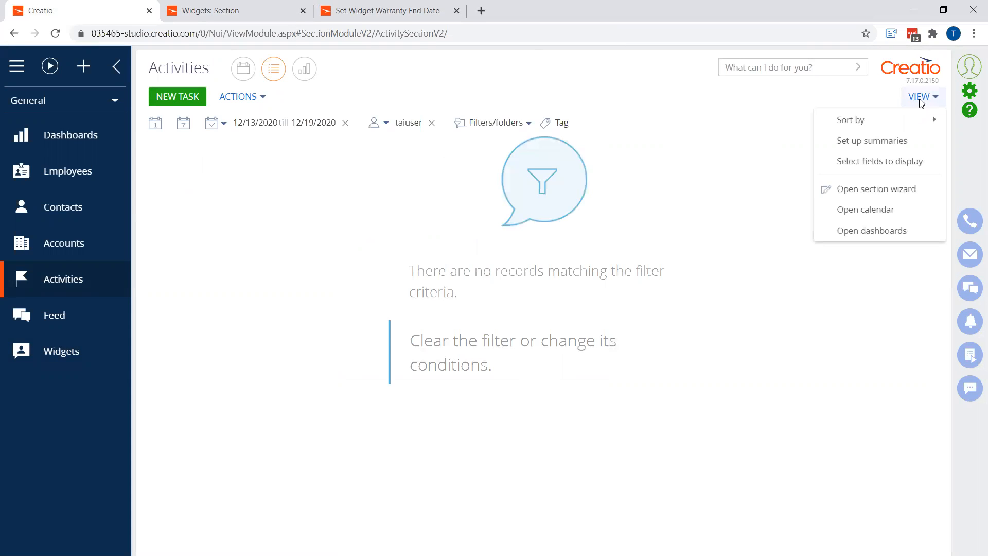
pyautogui.click(857, 190)
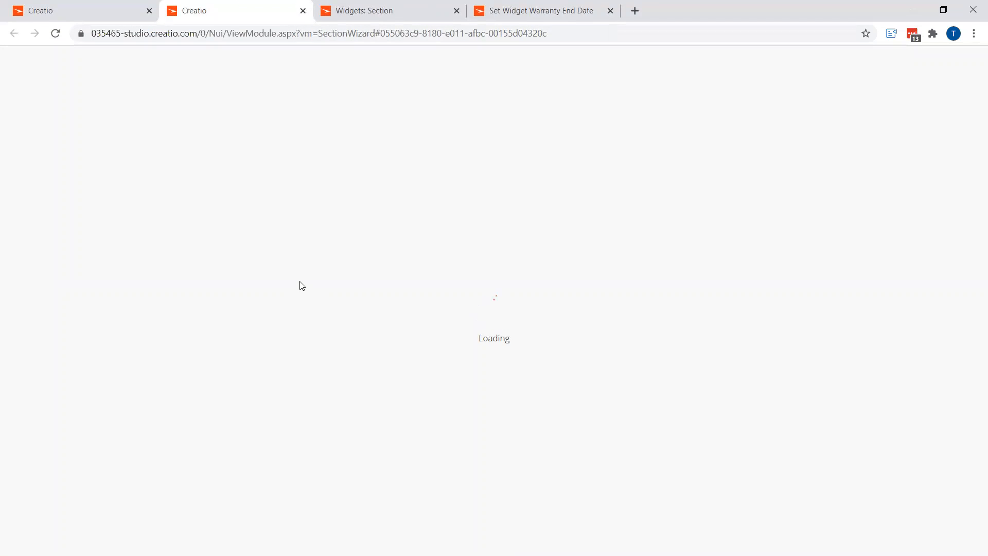
# Confirm the applied changes in the Widgets section wizard
pyautogui.click(356, 18)
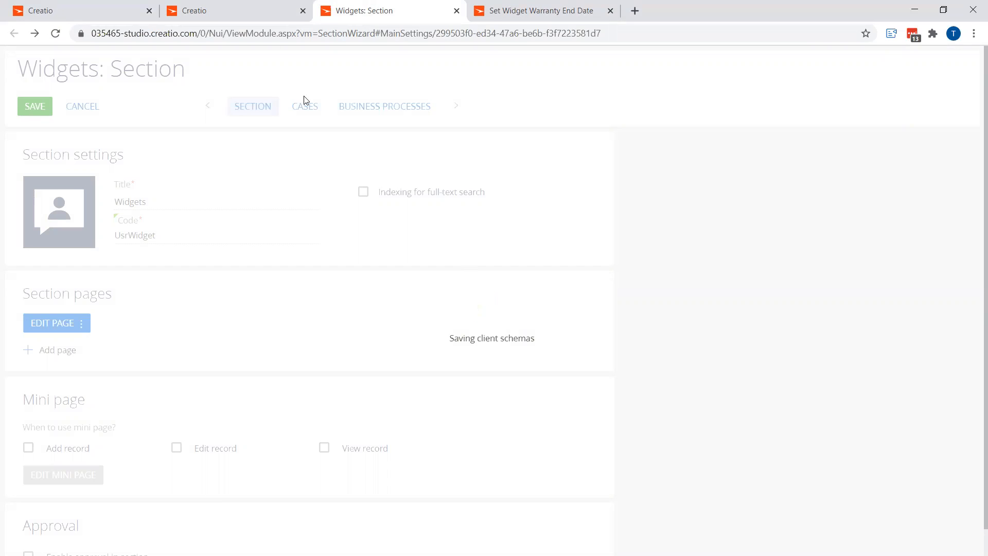
pyautogui.click(248, 10)
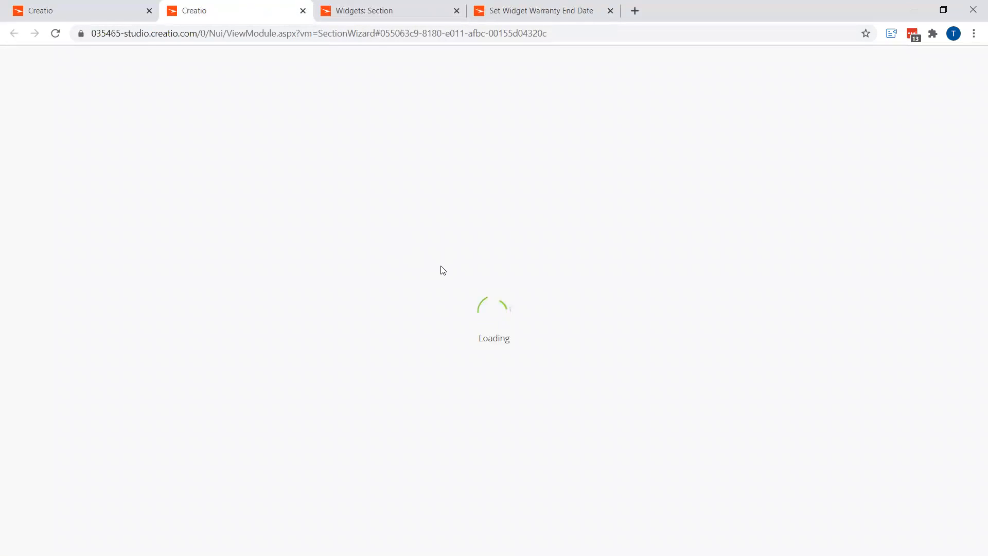
pyautogui.click(369, 12)
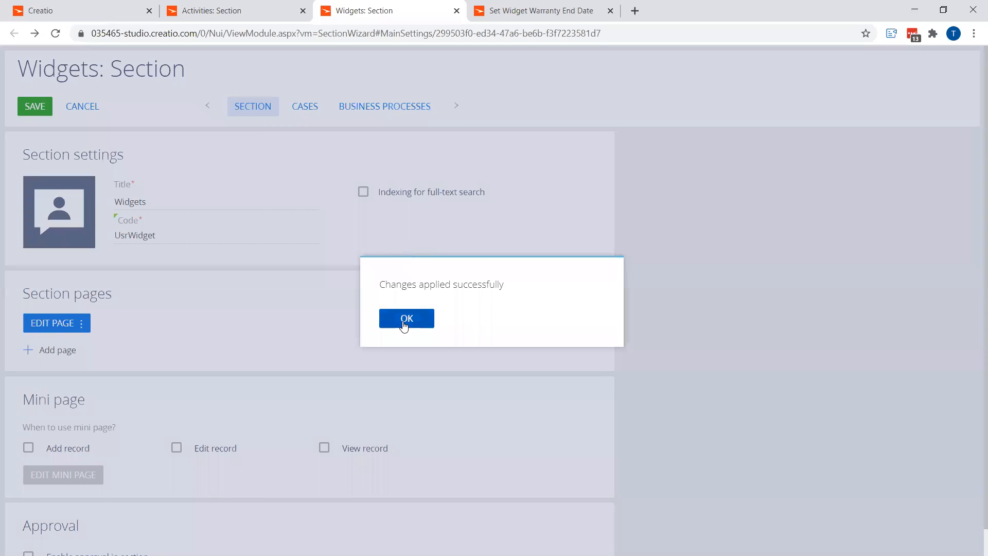
pyautogui.click(405, 319)
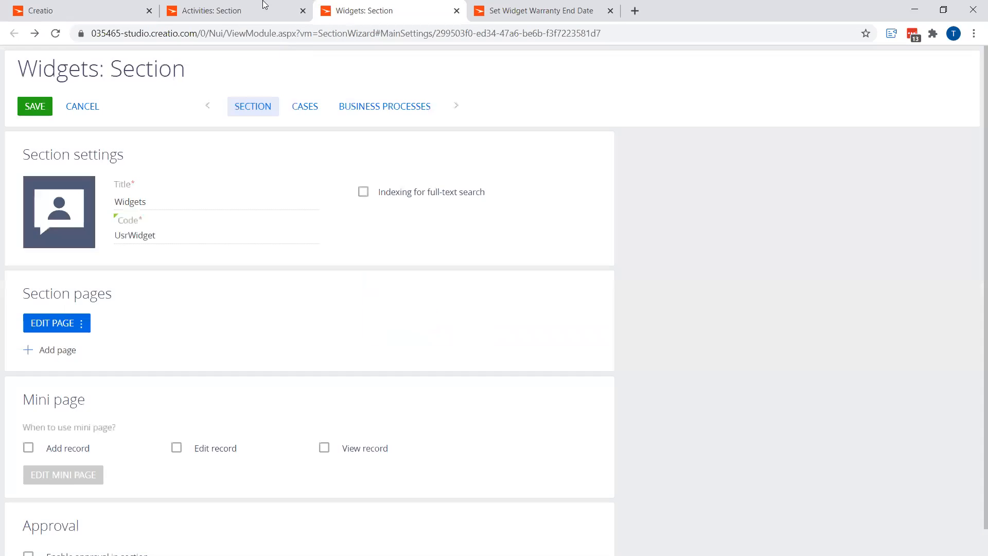
# On the task Activity edit page, add a lookup column titled Widget with code UsrWidget referencing the Widgets lookup
pyautogui.click(260, 10)
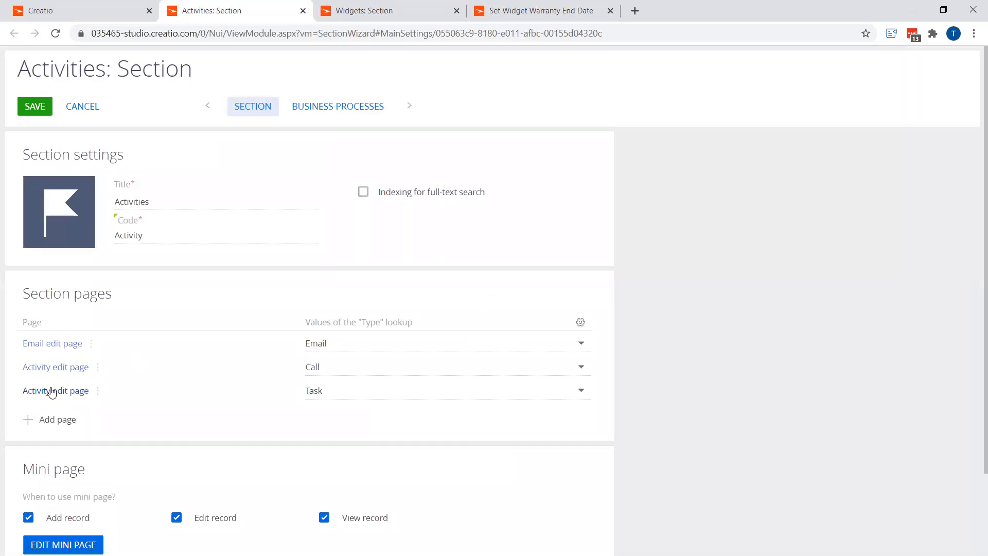
pyautogui.click(55, 391)
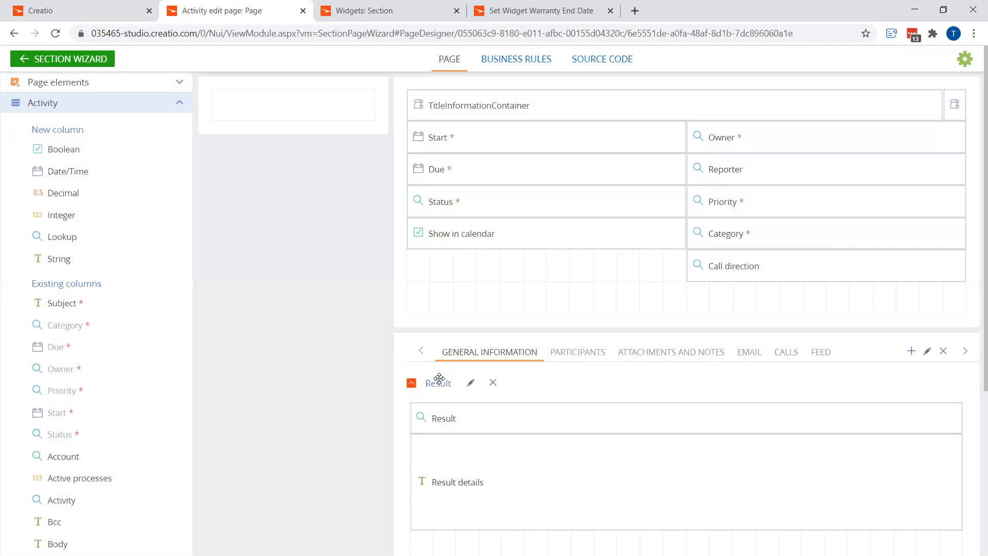
pyautogui.moveTo(62, 238); pyautogui.dragTo(470, 266)
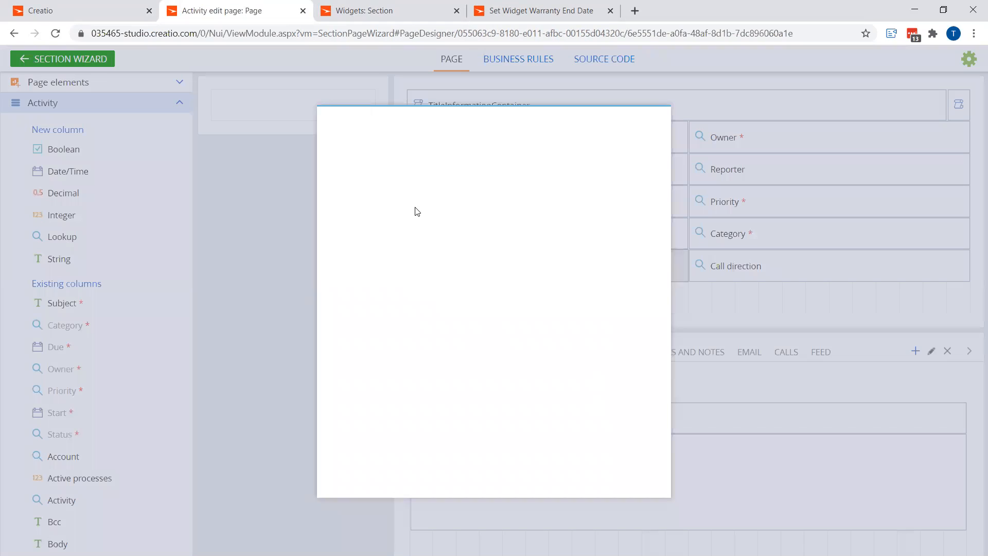
pyautogui.tripleClick(390, 234)
pyautogui.write('Widget')
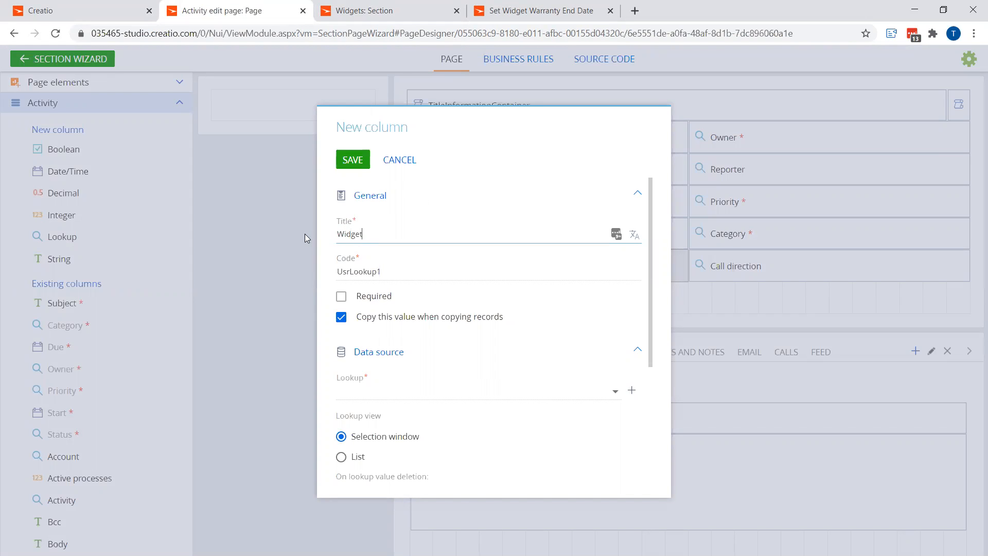
pyautogui.hotkey('ctrl', 'a')
pyautogui.tripleClick(419, 272)
pyautogui.write('UsrWidget')
pyautogui.click(381, 394)
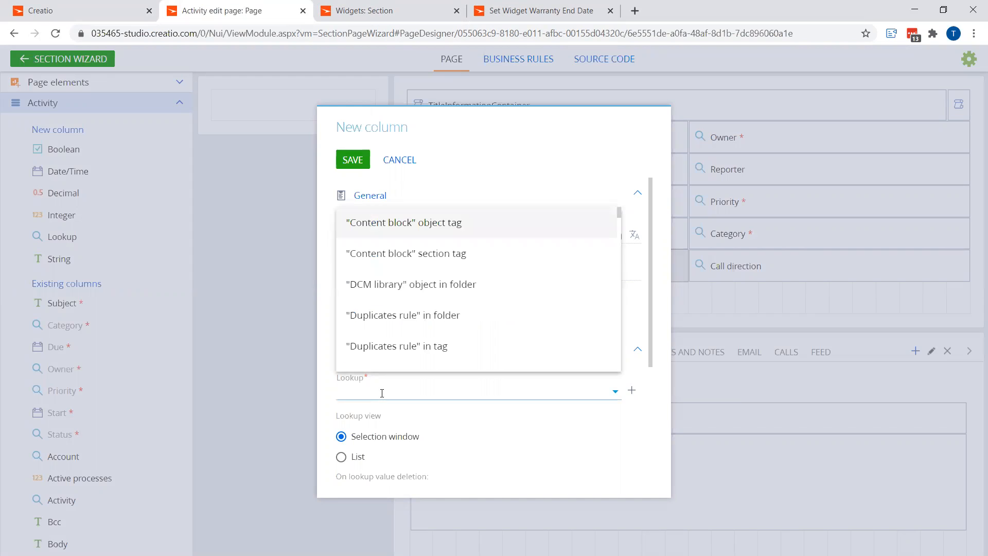
pyautogui.write('wid')
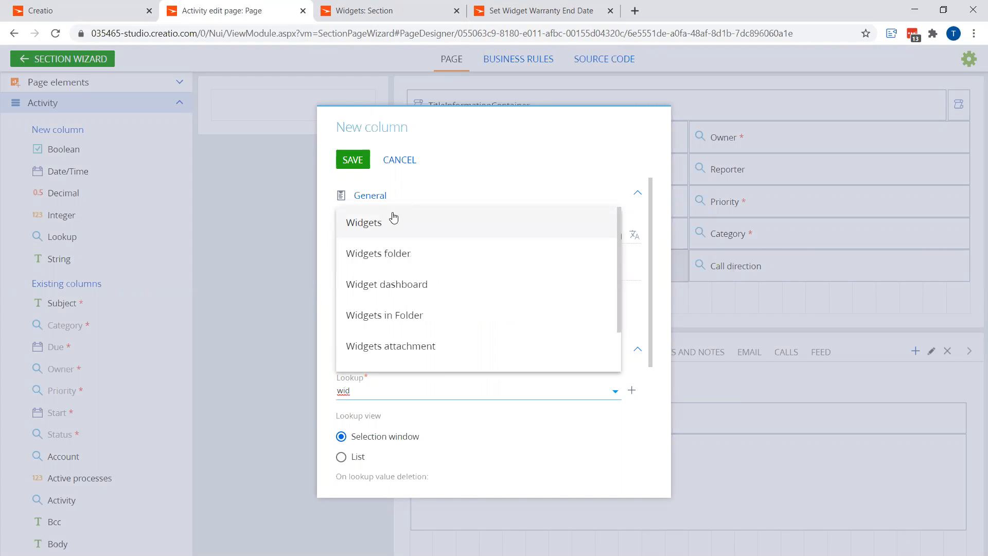
pyautogui.click(389, 220)
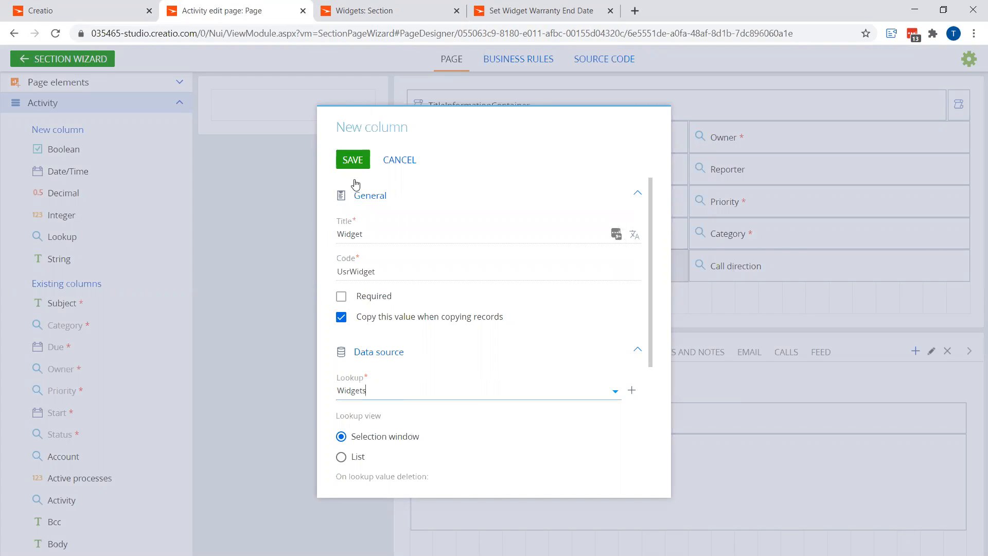
pyautogui.click(352, 162)
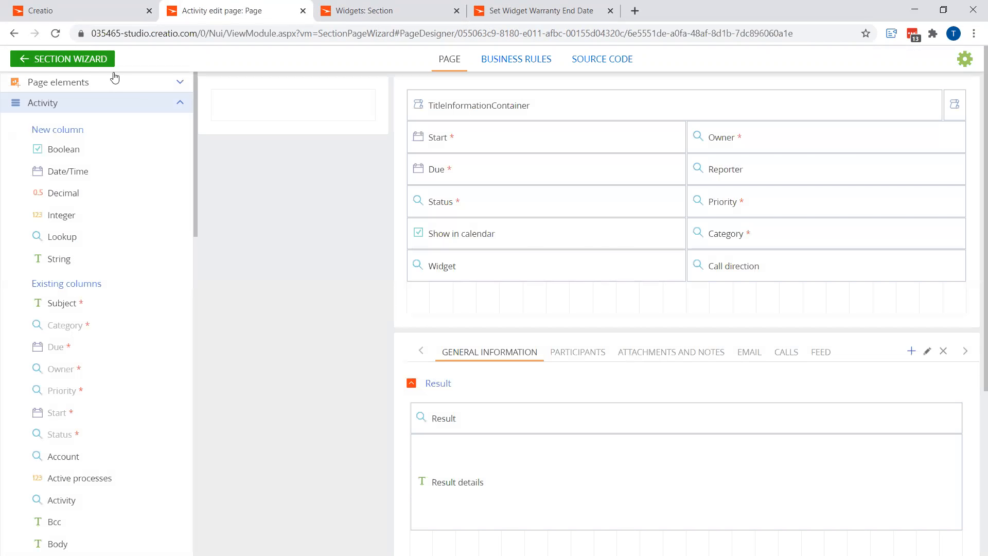
pyautogui.press('Return')
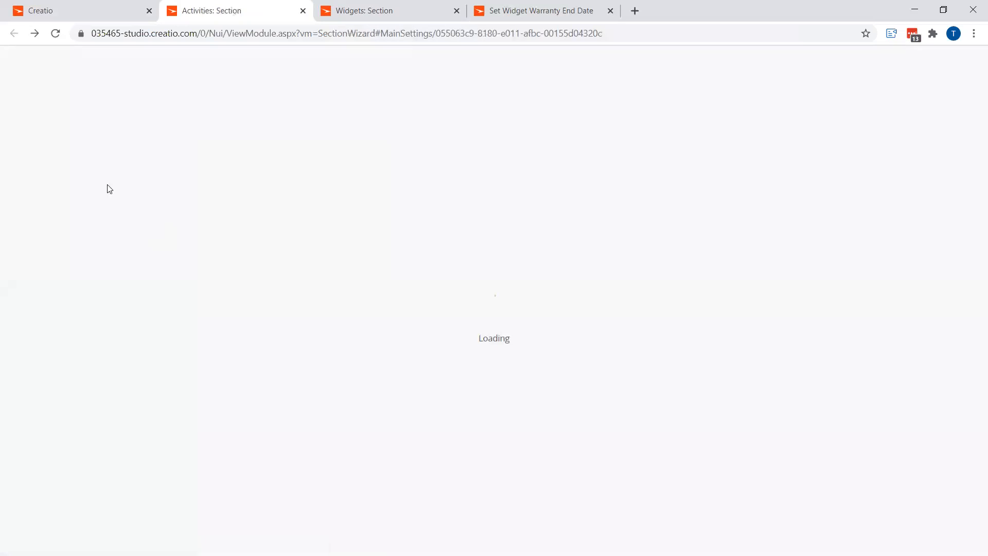
# Save the Activities section wizard and confirm the applied changes
pyautogui.click(35, 107)
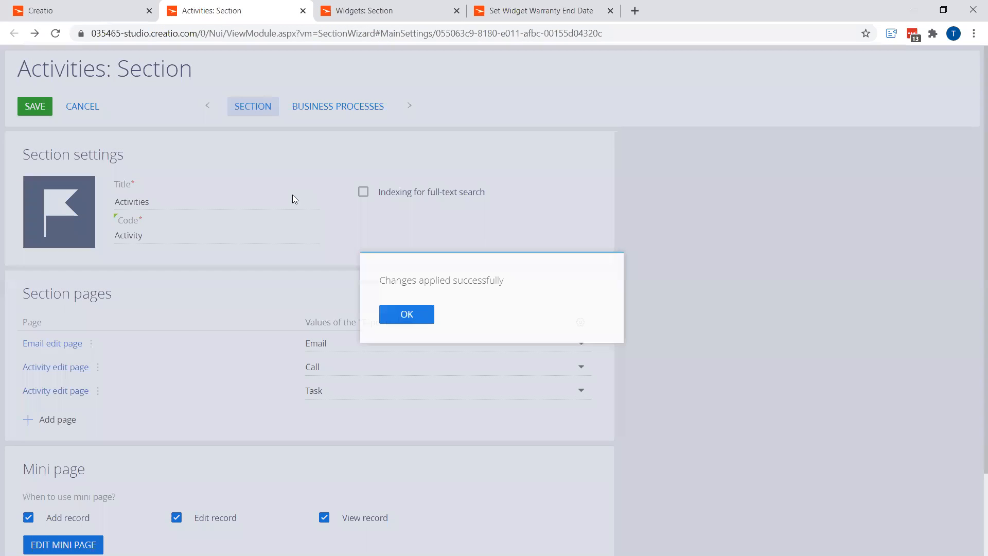
pyautogui.click(385, 322)
# Reload the Widgets section wizard and open its page designer
pyautogui.click(383, 13)
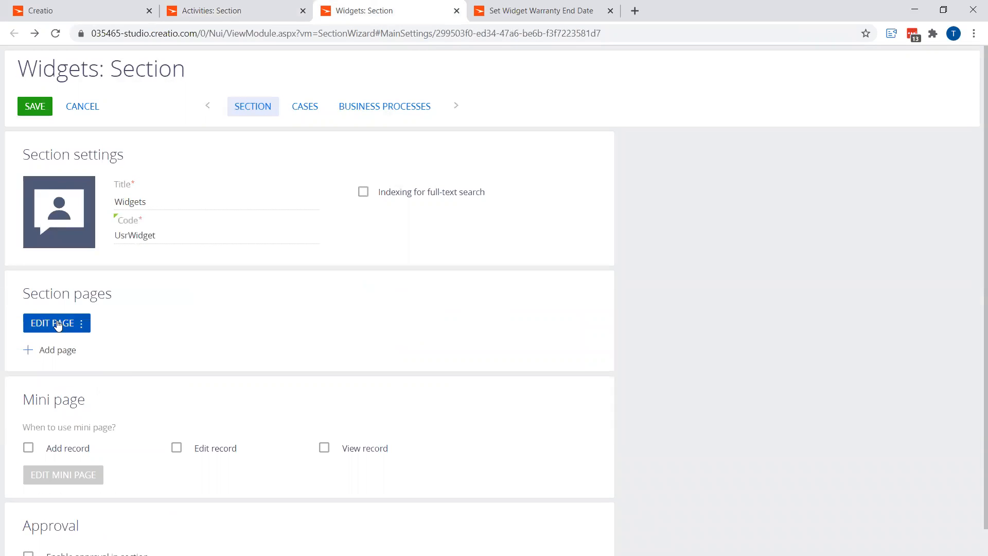
pyautogui.moveTo(89, 246)
pyautogui.press('F5')
pyautogui.click(59, 325)
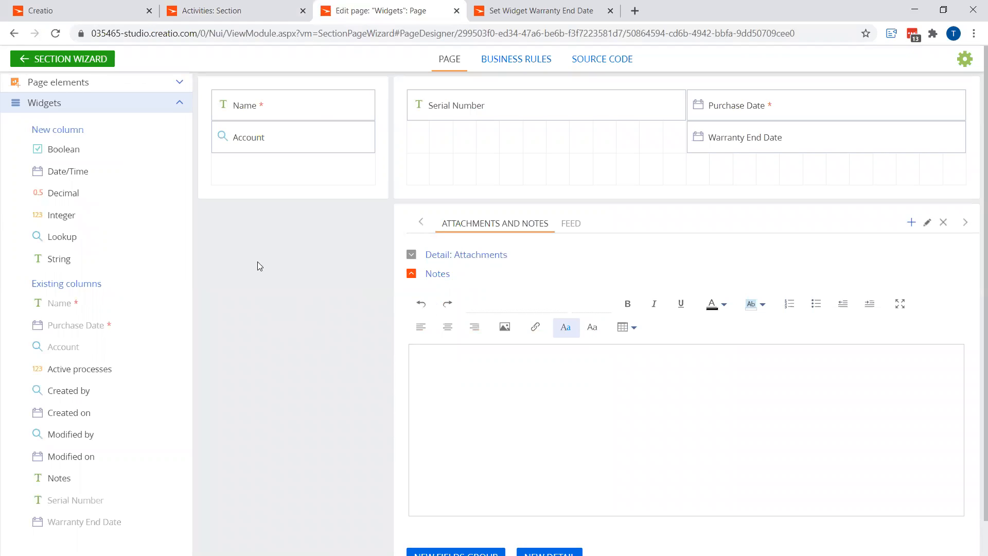
# Add an Activities detail to the Widgets page linking its Widget column to the Id column, placed above Attachments
pyautogui.scroll(-1, 515, 501)
pyautogui.click(558, 519)
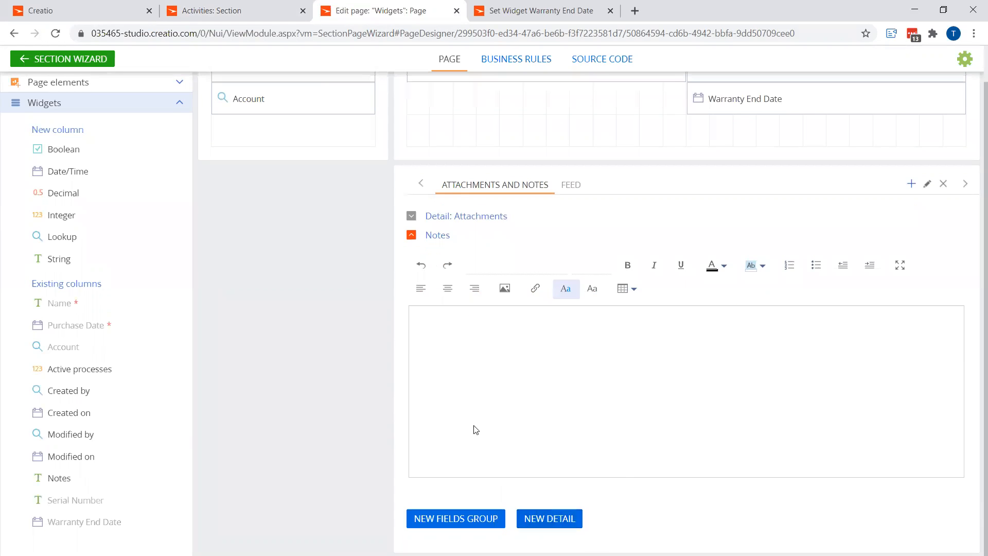
pyautogui.click(459, 262)
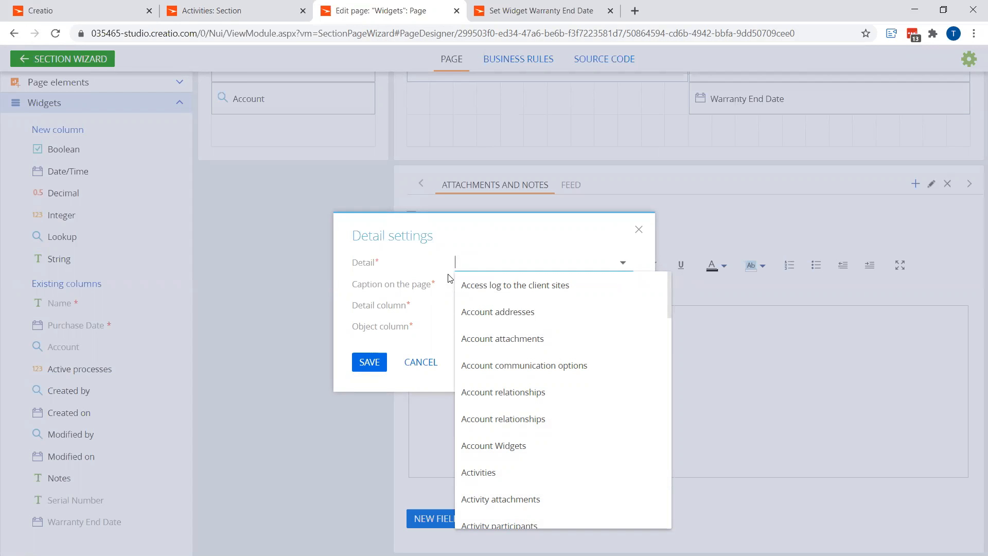
pyautogui.click(493, 472)
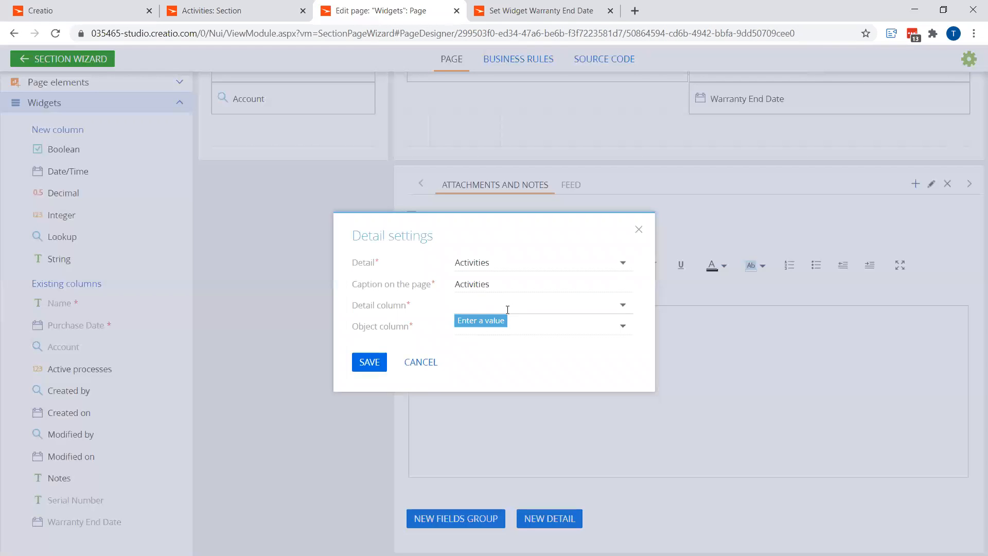
pyautogui.click(511, 307)
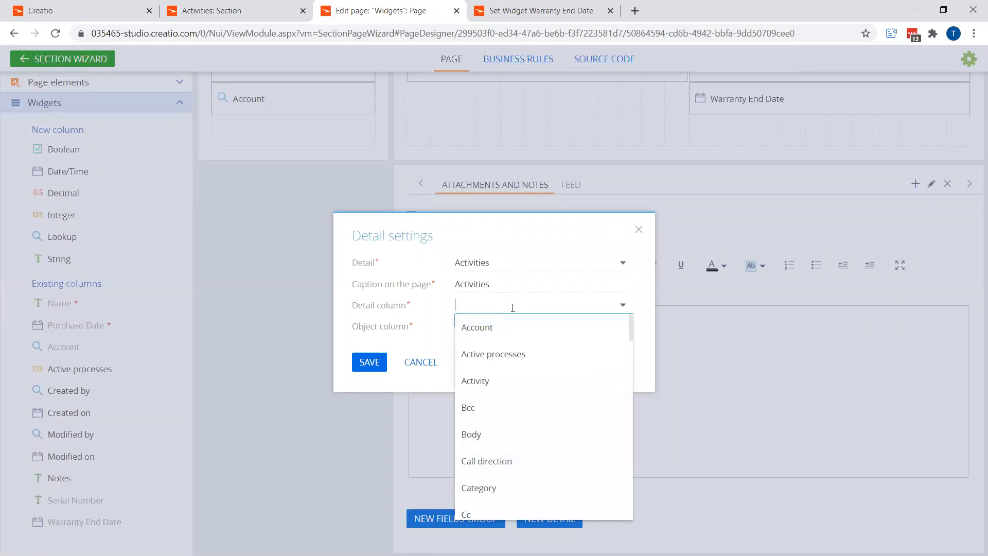
pyautogui.scroll(-15, 510, 435)
pyautogui.scroll(-2, 508, 450)
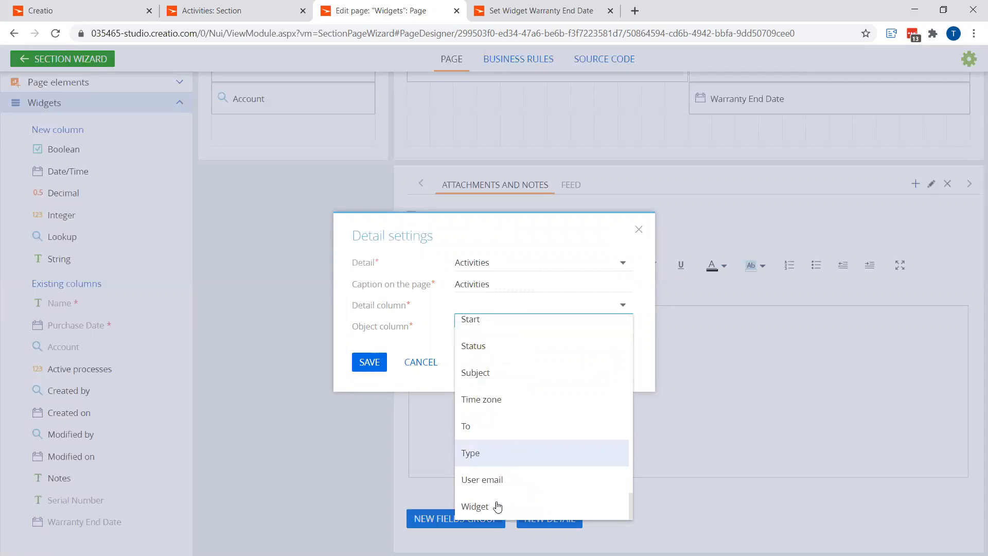
pyautogui.click(498, 505)
pyautogui.click(482, 326)
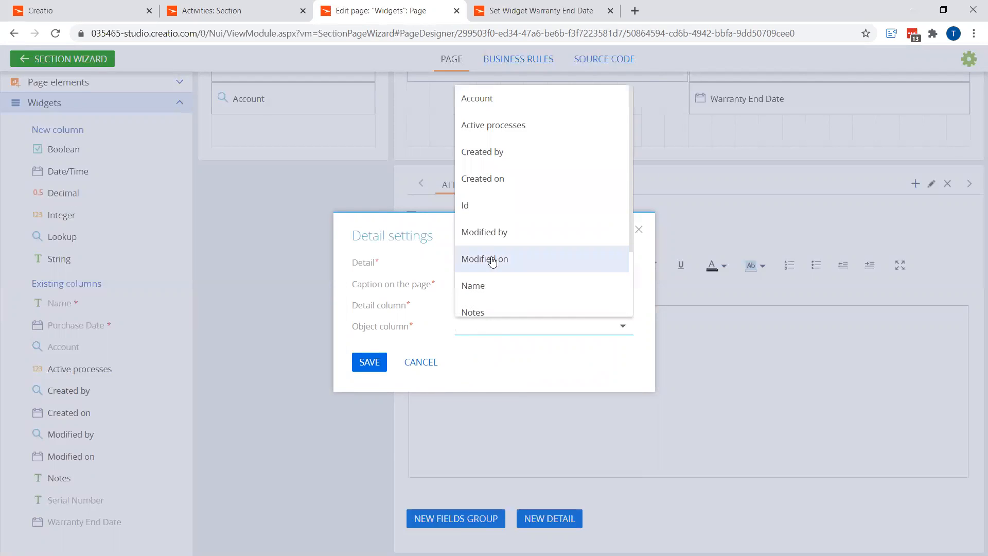
pyautogui.click(481, 205)
pyautogui.click(374, 366)
pyautogui.moveTo(412, 504); pyautogui.dragTo(418, 219)
pyautogui.click(412, 256)
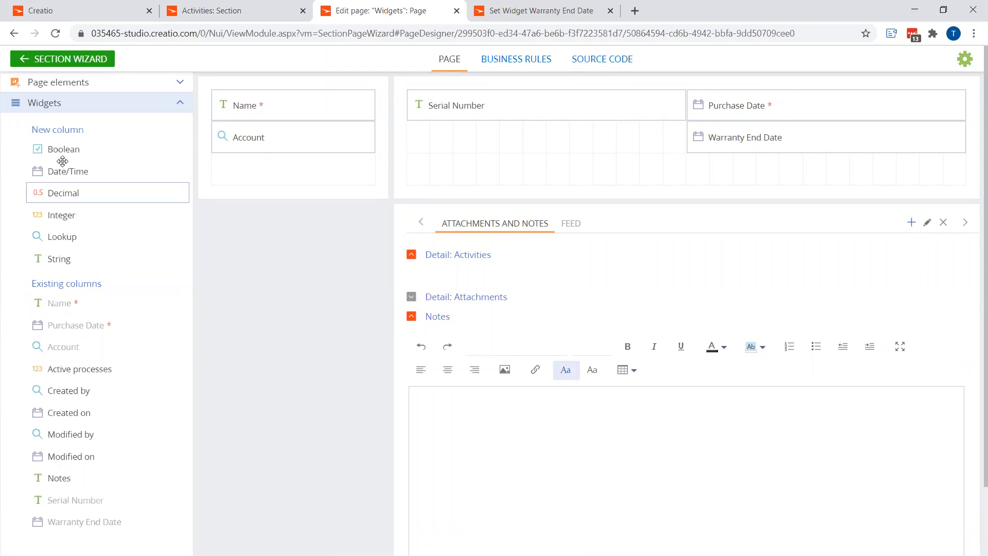
# Add a Boolean column titled ReminderFollowUp below Warranty End Date, pasting a matching code
pyautogui.moveTo(64, 149); pyautogui.dragTo(739, 173)
pyautogui.moveTo(375, 238); pyautogui.dragTo(328, 238)
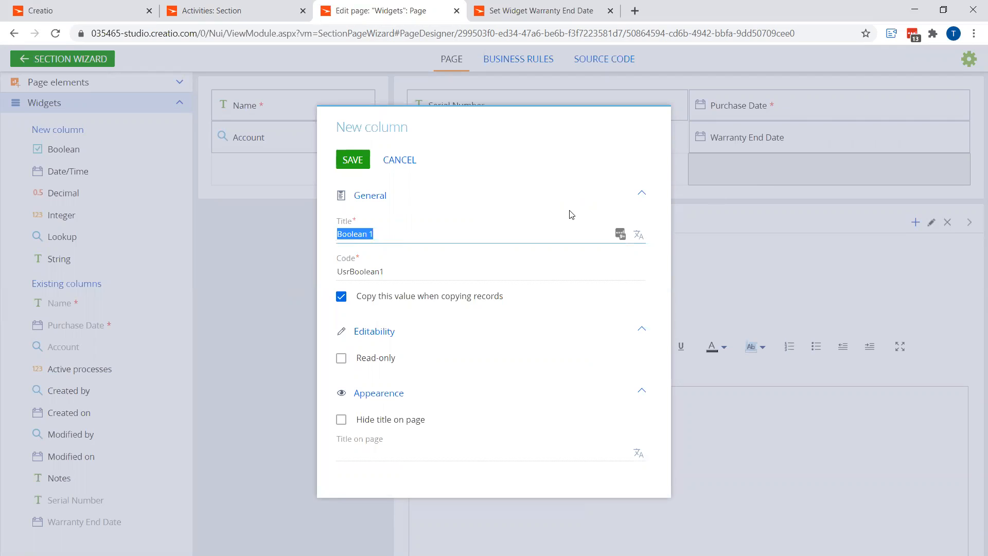
pyautogui.write('Reiste')
pyautogui.press('BackSpace')
pyautogui.press('BackSpace')
pyautogui.press('BackSpace')
pyautogui.write('nderFollowUp')
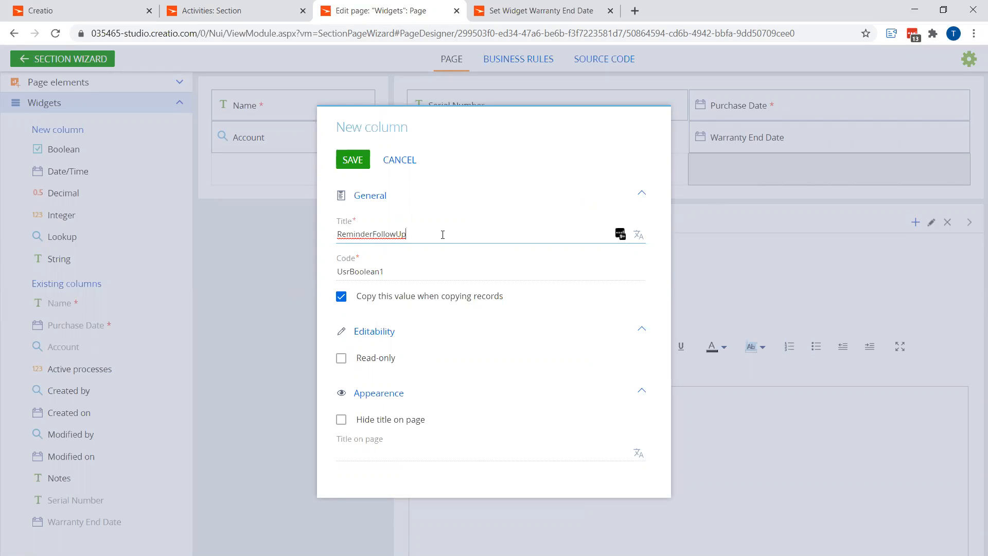
pyautogui.moveTo(441, 235); pyautogui.dragTo(331, 234)
pyautogui.hotkey('ctrl', 'c')
pyautogui.moveTo(381, 272); pyautogui.dragTo(350, 271)
pyautogui.hotkey('ctrl', 'v')
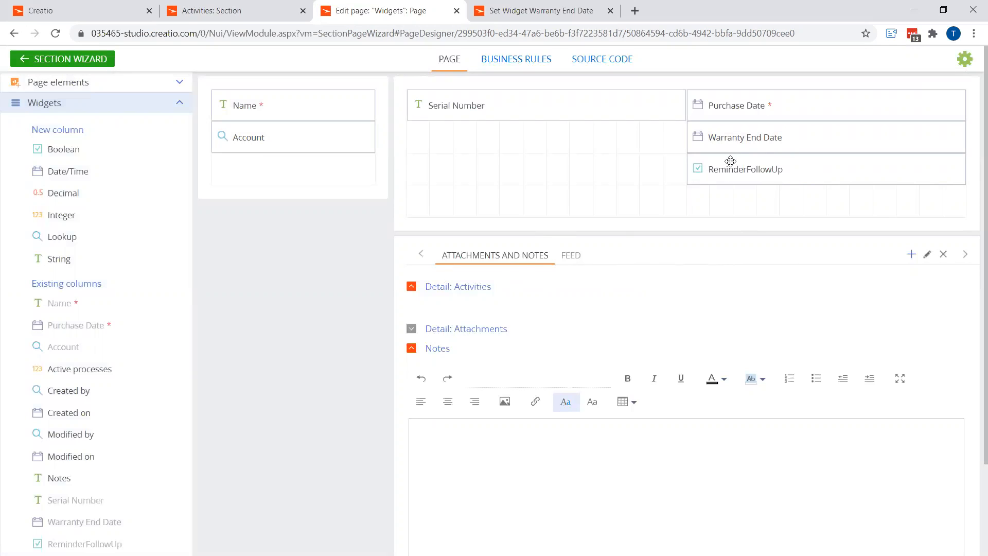
# Return to the Widgets section wizard, save it and confirm the applied changes
pyautogui.click(92, 61)
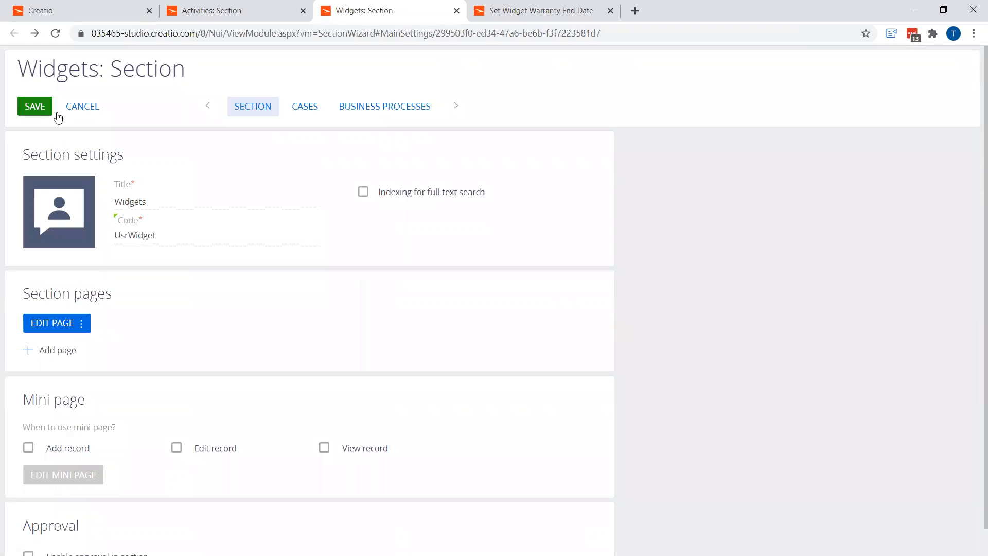
pyautogui.click(51, 110)
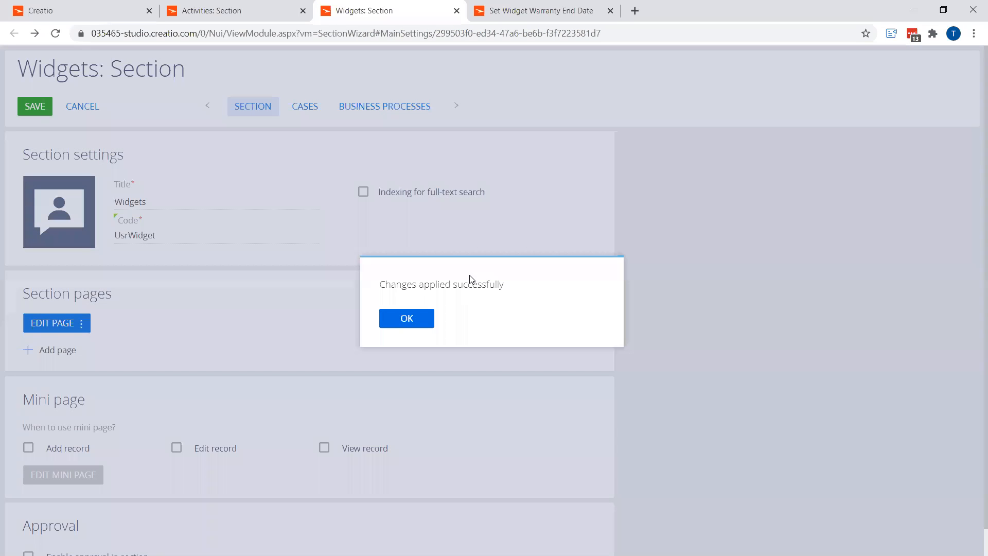
pyautogui.click(406, 318)
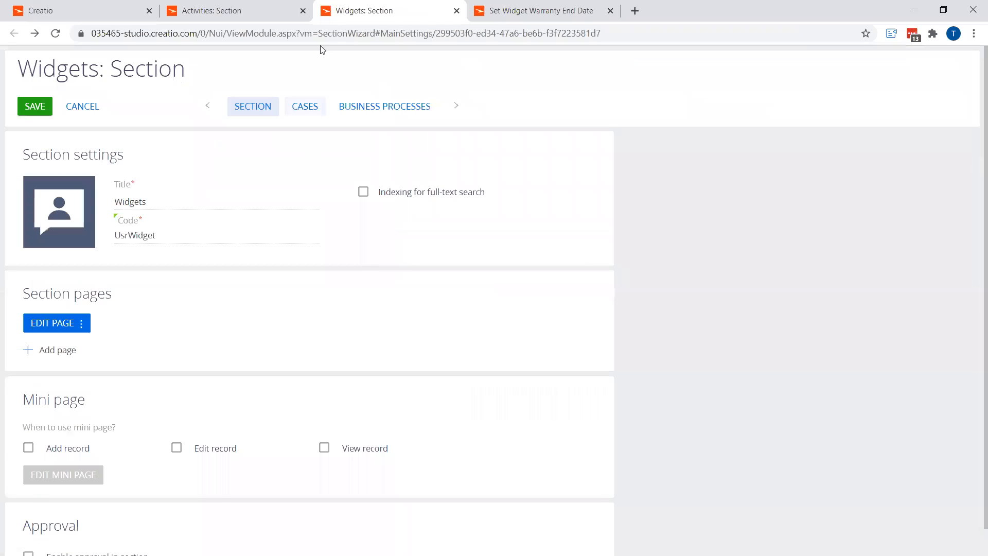
# Close the Widgets wizard, Activities section and warranty end date process tabs
pyautogui.click(457, 12)
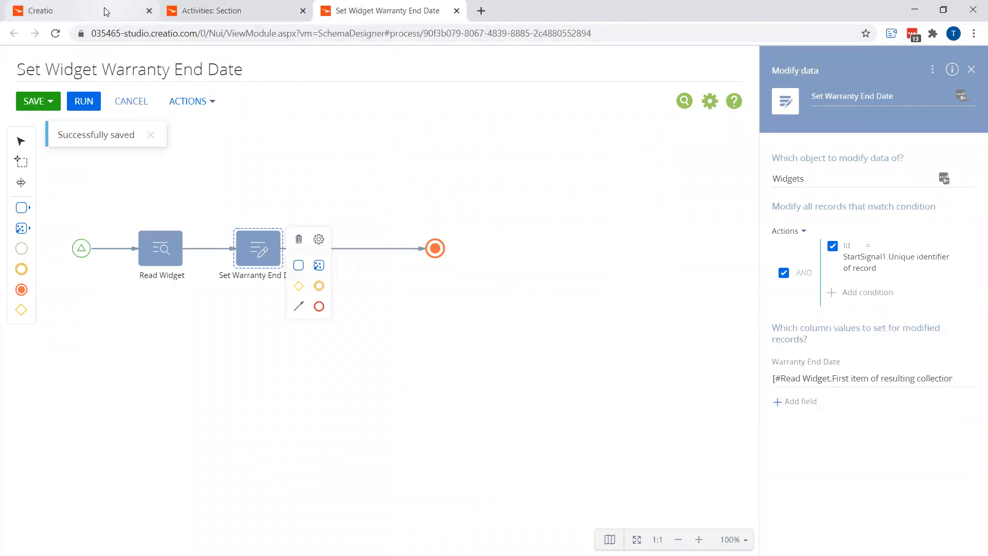
pyautogui.click(106, 10)
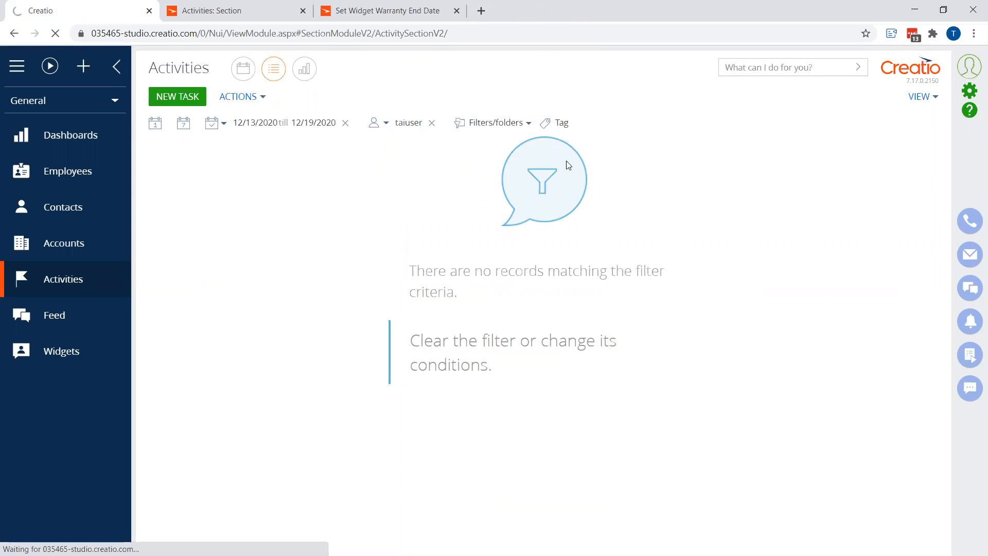
pyautogui.click(303, 10)
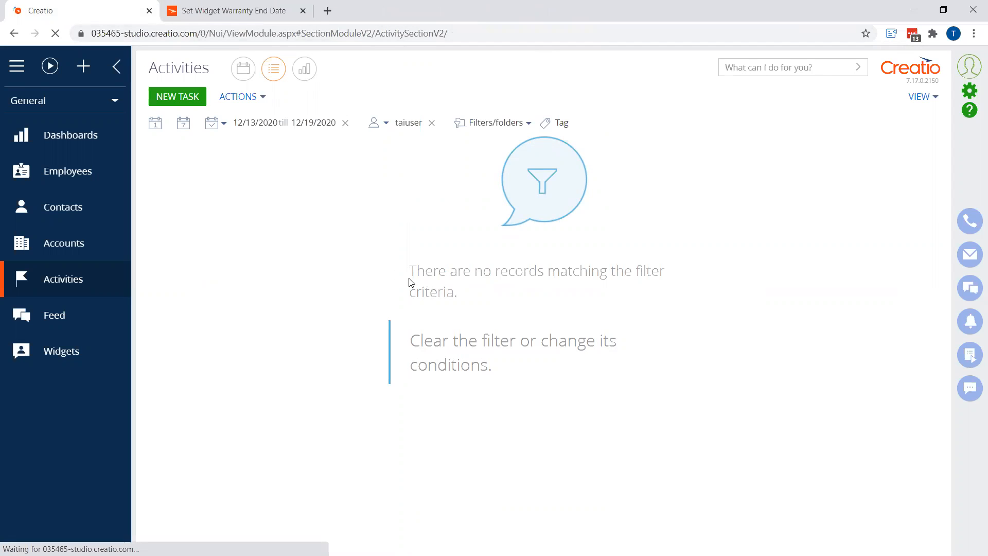
pyautogui.click(302, 11)
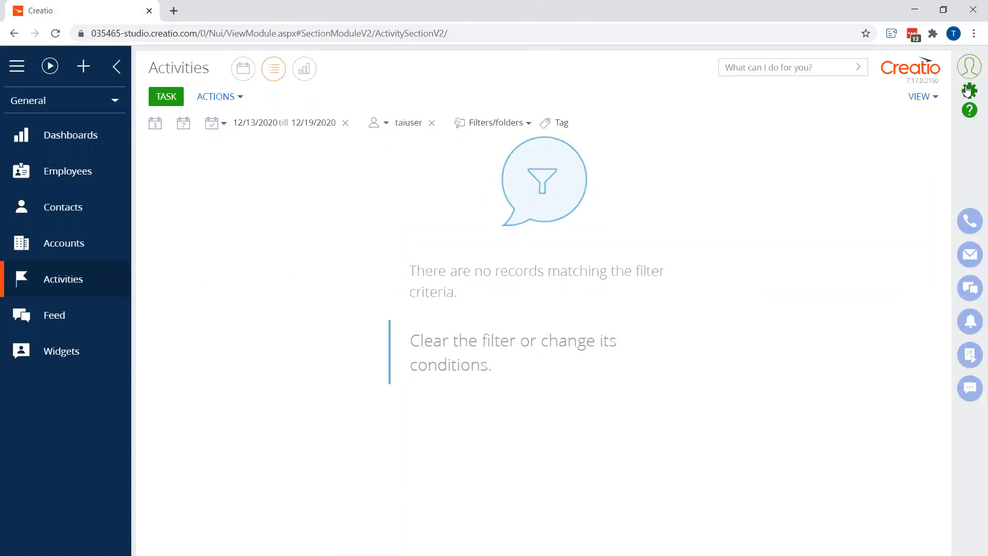
# Create a new business process from the Process library and name it Schedule Warranty Follow Up
pyautogui.click(969, 91)
pyautogui.click(238, 129)
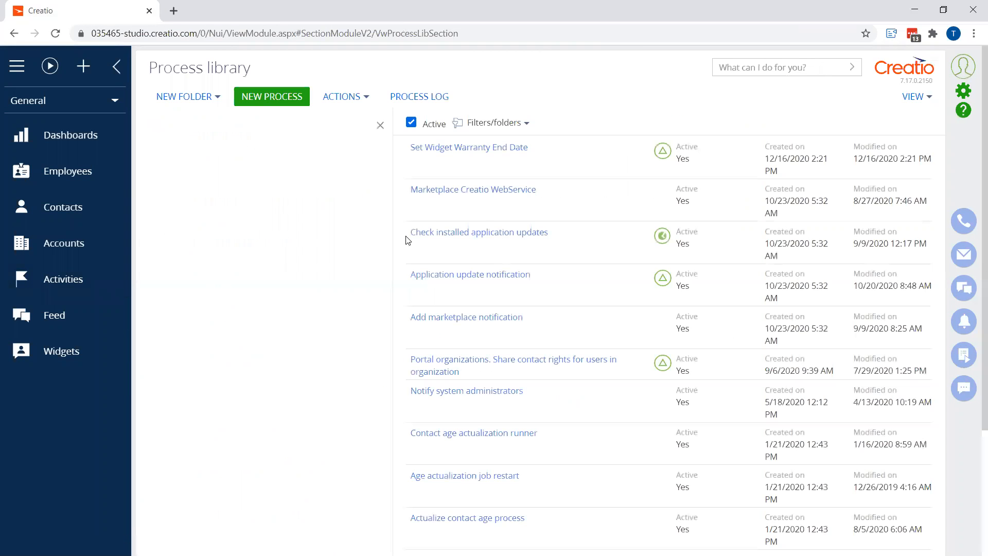
pyautogui.click(297, 100)
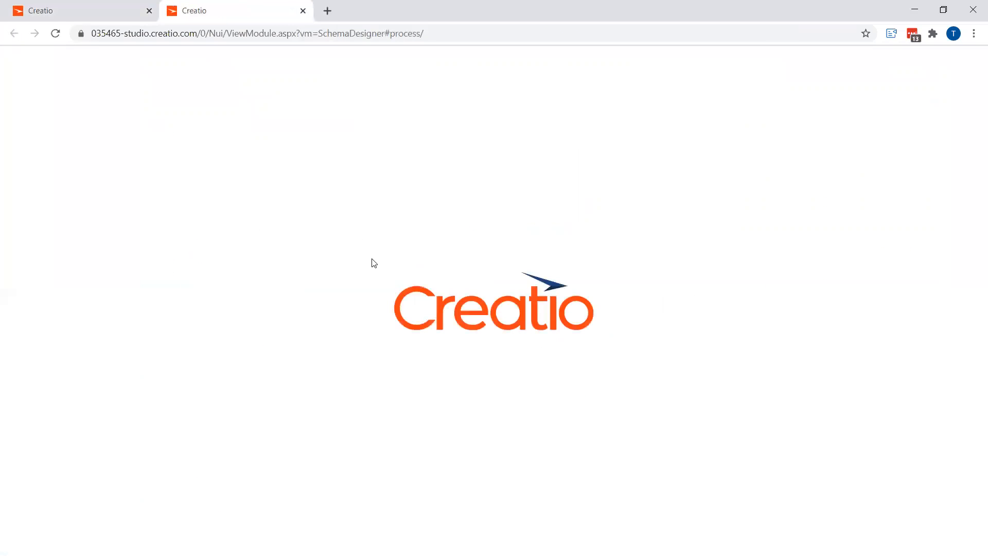
pyautogui.moveTo(164, 63); pyautogui.dragTo(25, 62)
pyautogui.write('Sche')
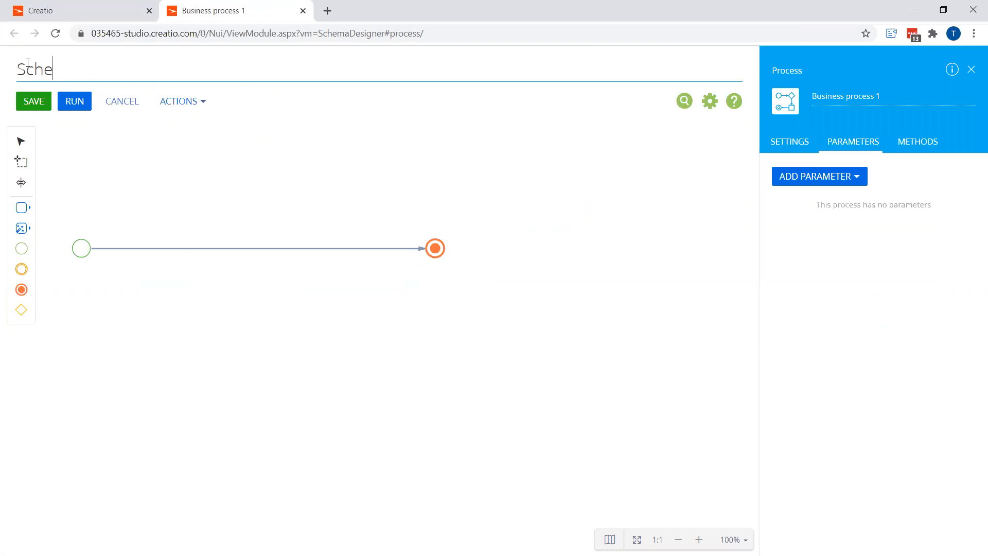
pyautogui.write('dule Warrant')
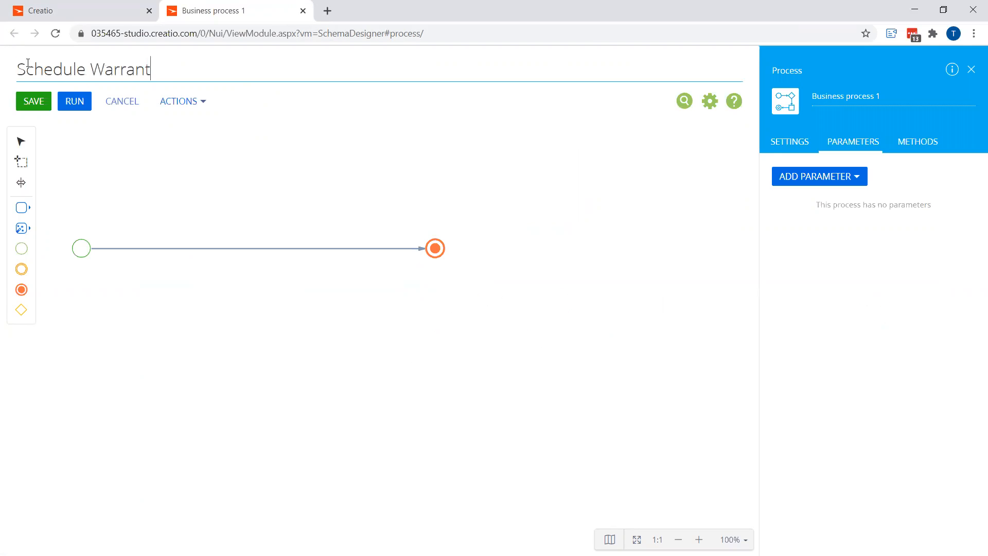
pyautogui.write('y Follow Up')
pyautogui.click(80, 253)
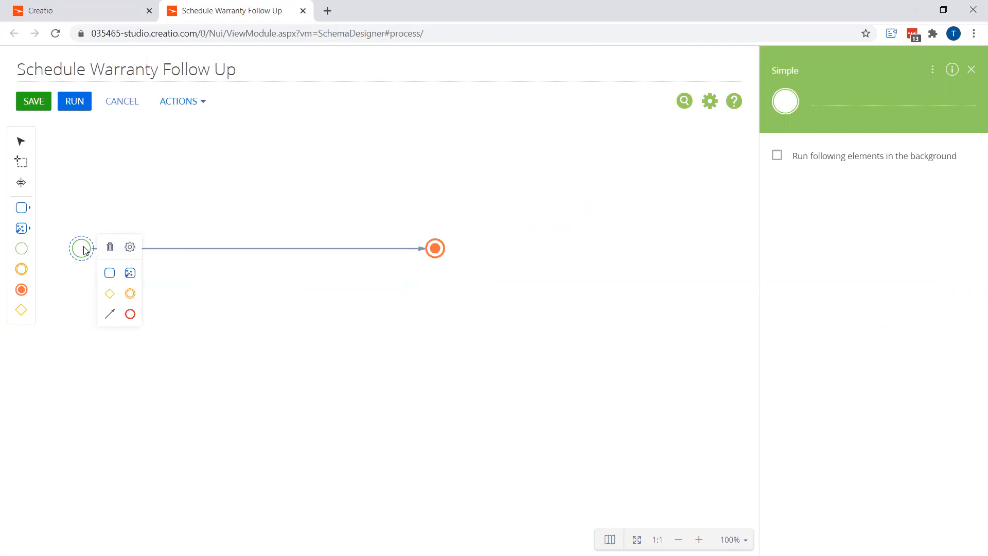
pyautogui.click(130, 247)
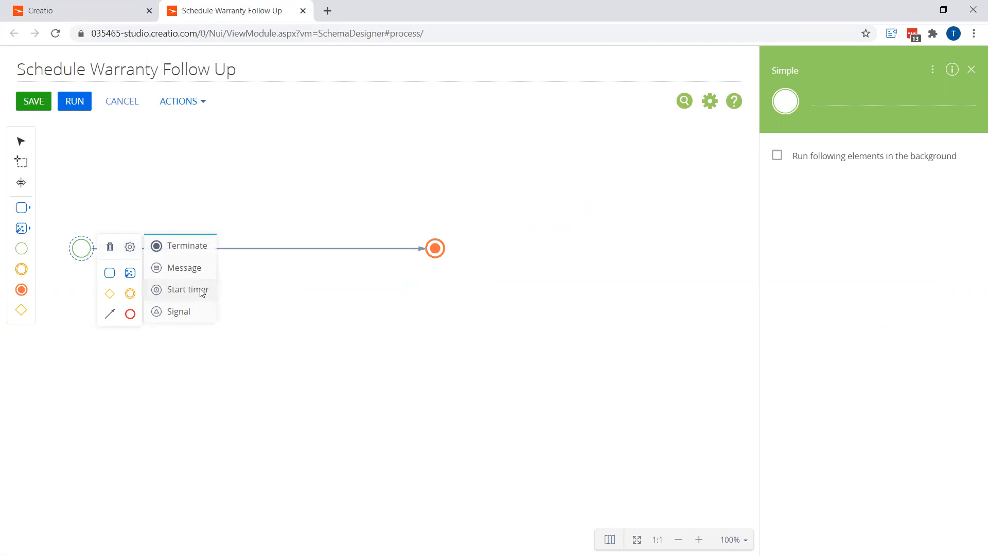
pyautogui.click(83, 249)
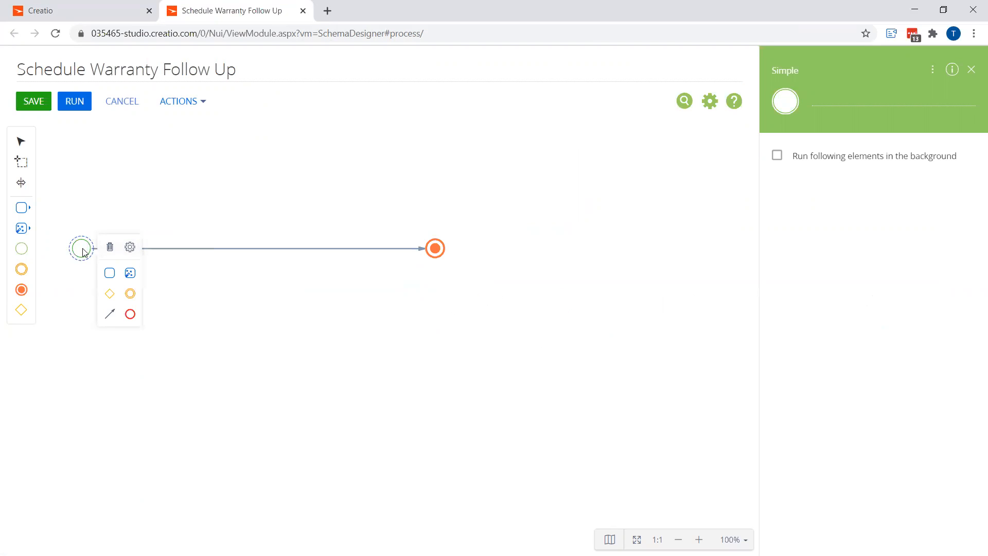
pyautogui.click(123, 194)
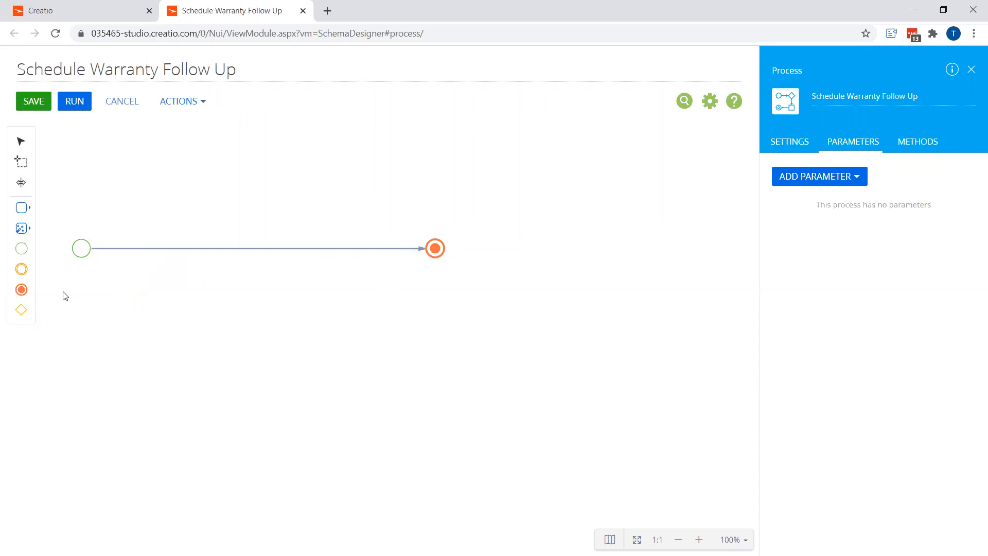
# Place an Add data element on the flow between start and end, naming it Add Follow Up Reminder
pyautogui.click(21, 228)
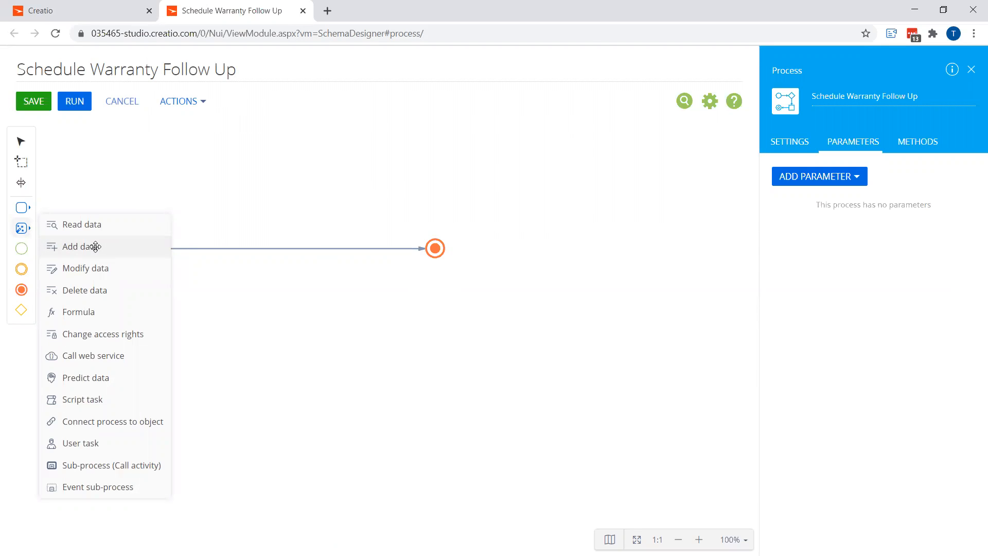
pyautogui.moveTo(95, 246); pyautogui.dragTo(225, 248)
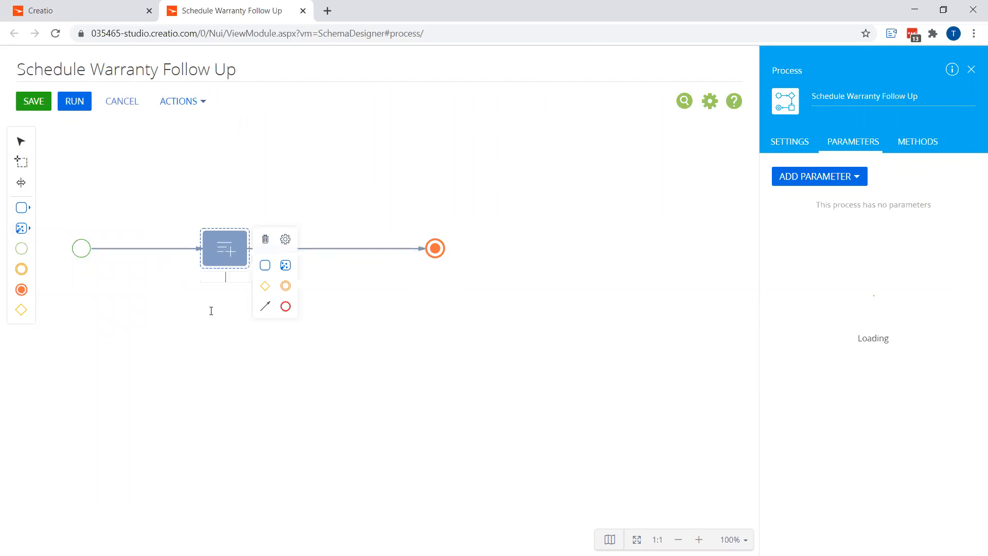
pyautogui.write('Add Follow Up Reminder')
pyautogui.click(225, 261)
# Configure the element to add a selection of Activity records based on the Widgets object
pyautogui.click(813, 178)
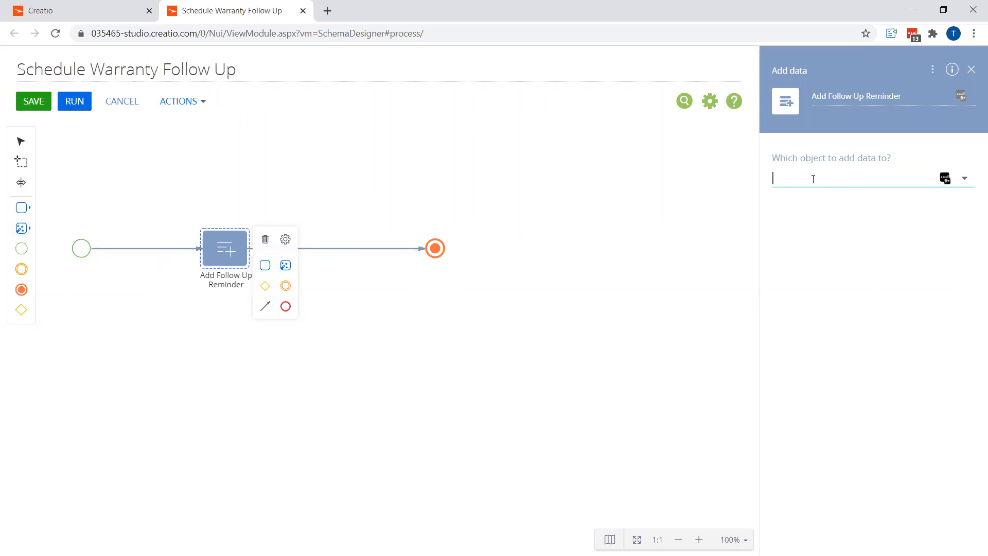
pyautogui.write('act')
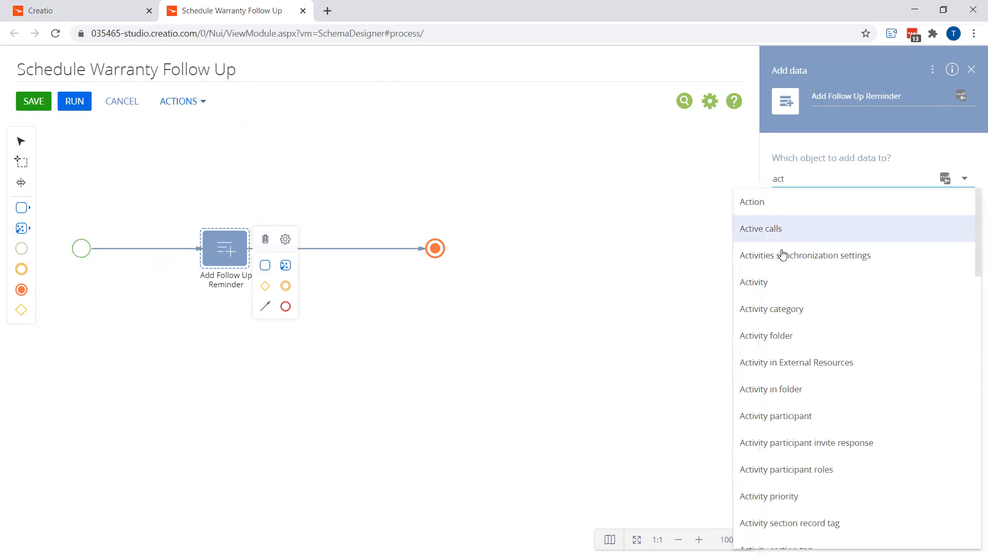
pyautogui.click(779, 281)
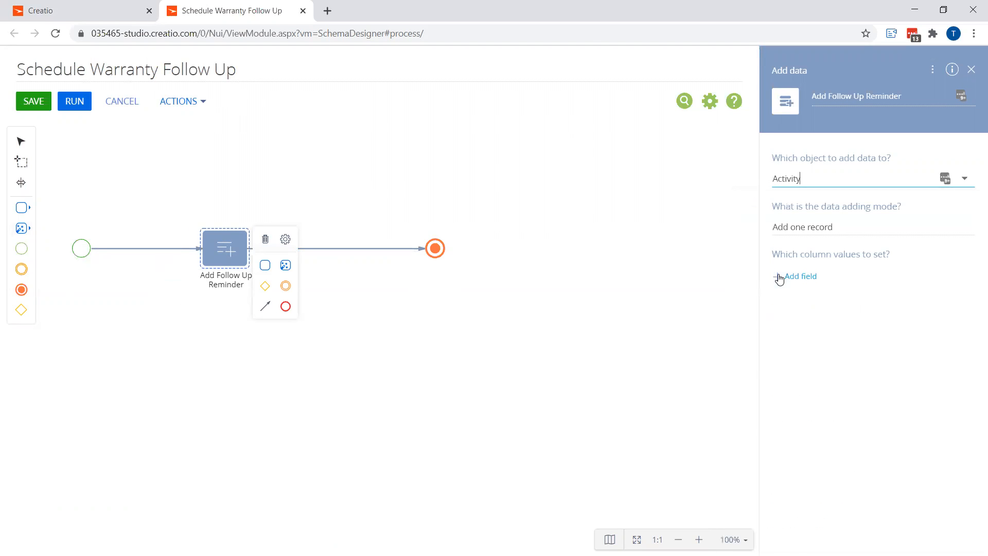
pyautogui.click(838, 227)
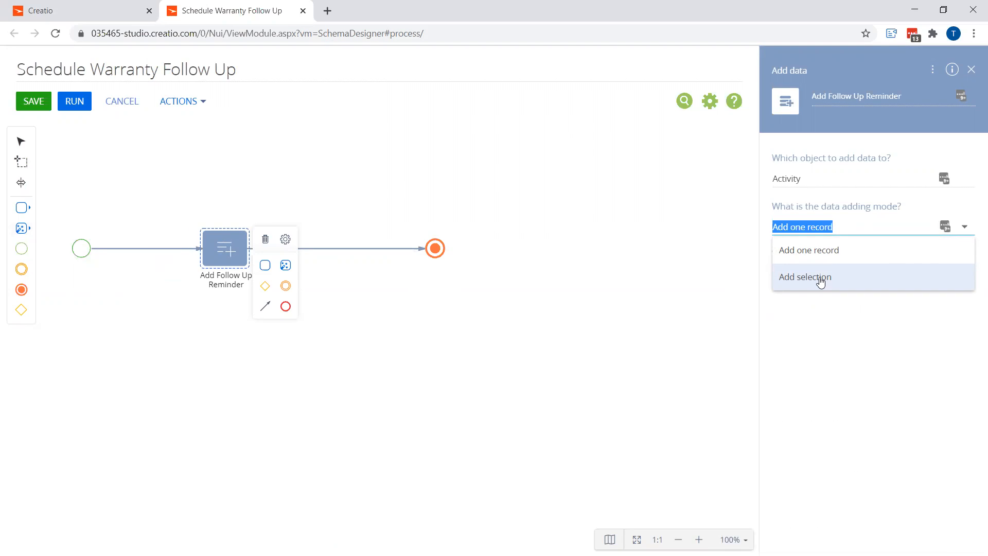
pyautogui.click(820, 279)
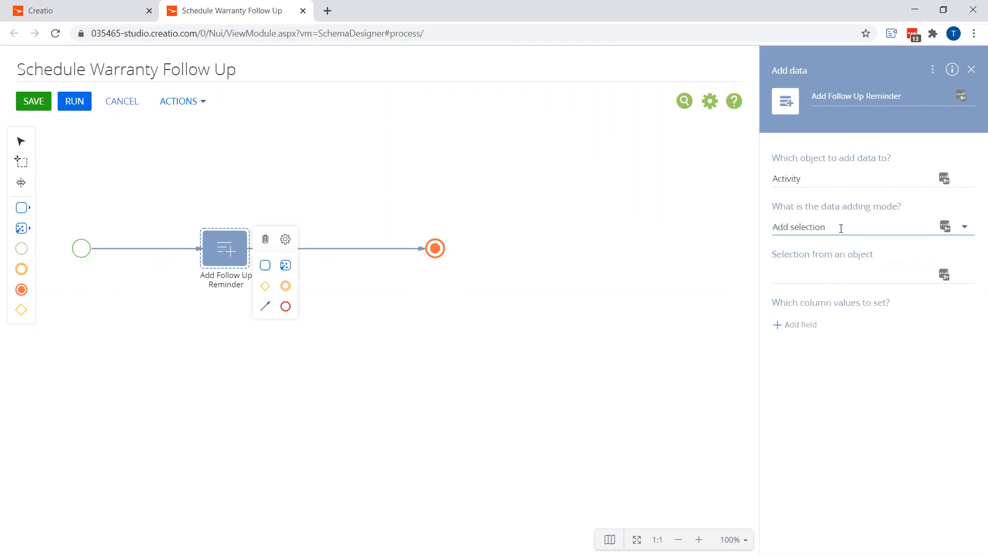
pyautogui.click(822, 275)
pyautogui.write('wid')
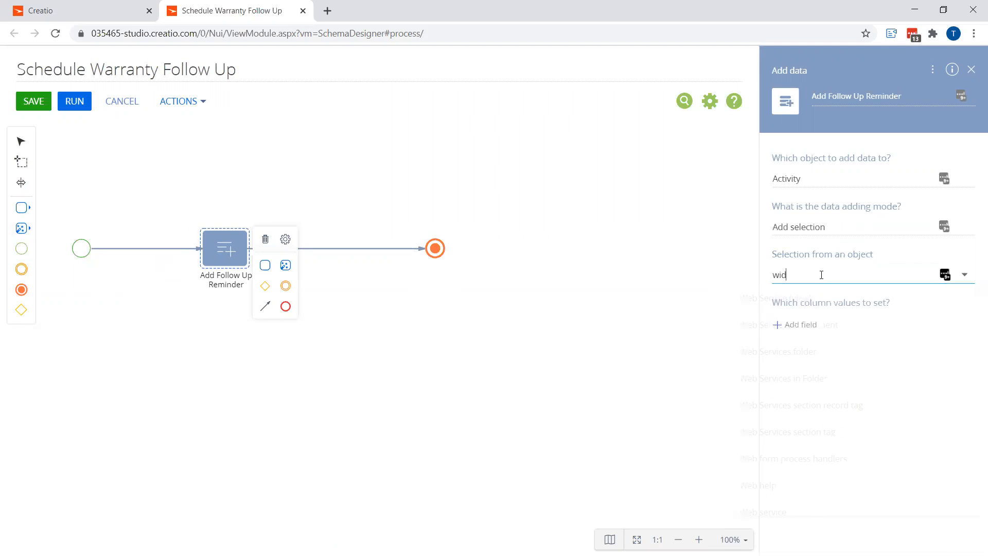
pyautogui.click(809, 324)
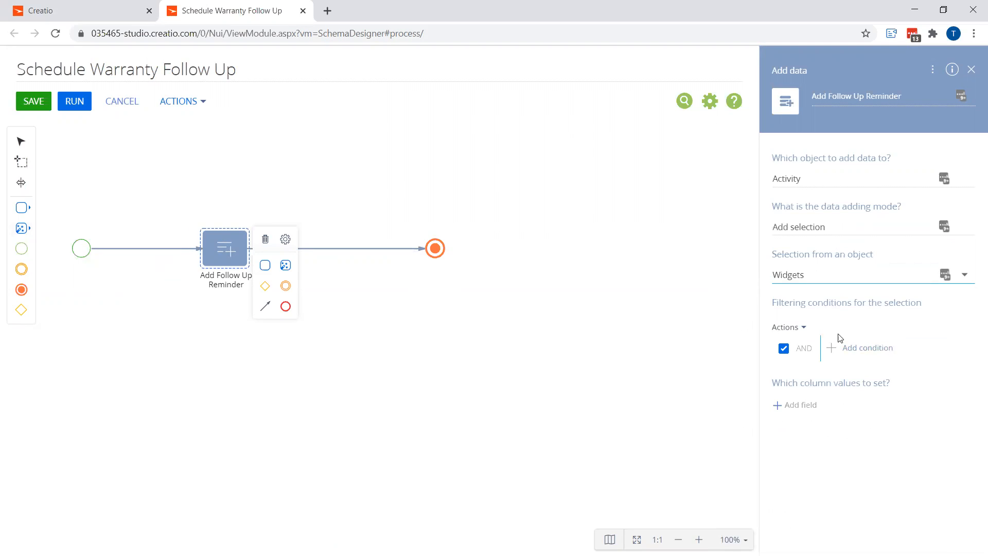
# Add a selection filter on Warranty End Date set to following days 30
pyautogui.click(862, 353)
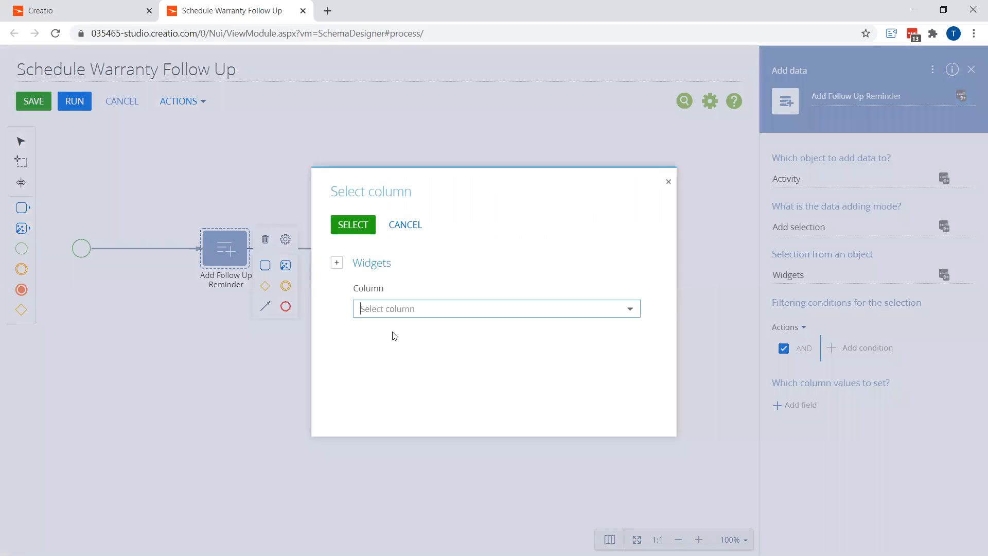
pyautogui.write('war')
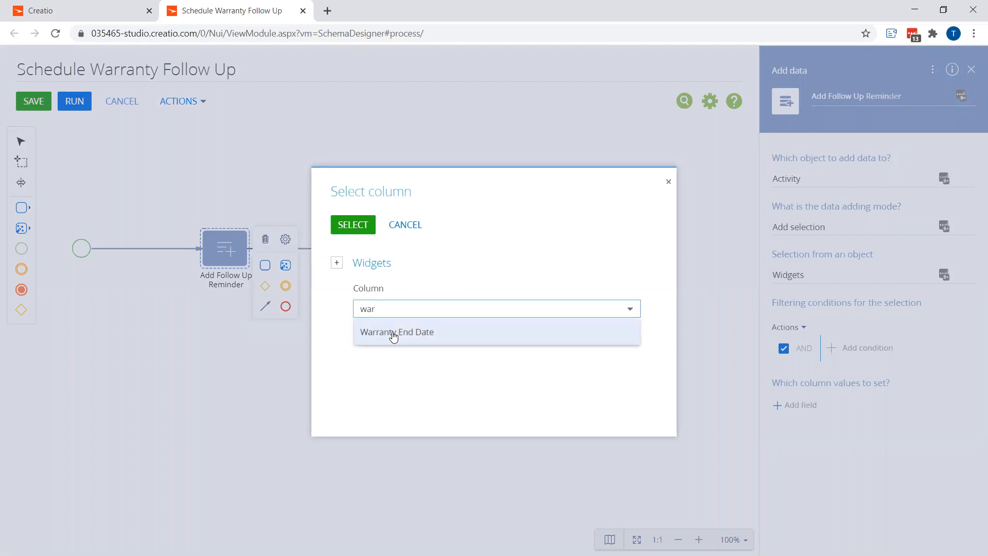
pyautogui.click(393, 335)
pyautogui.click(353, 225)
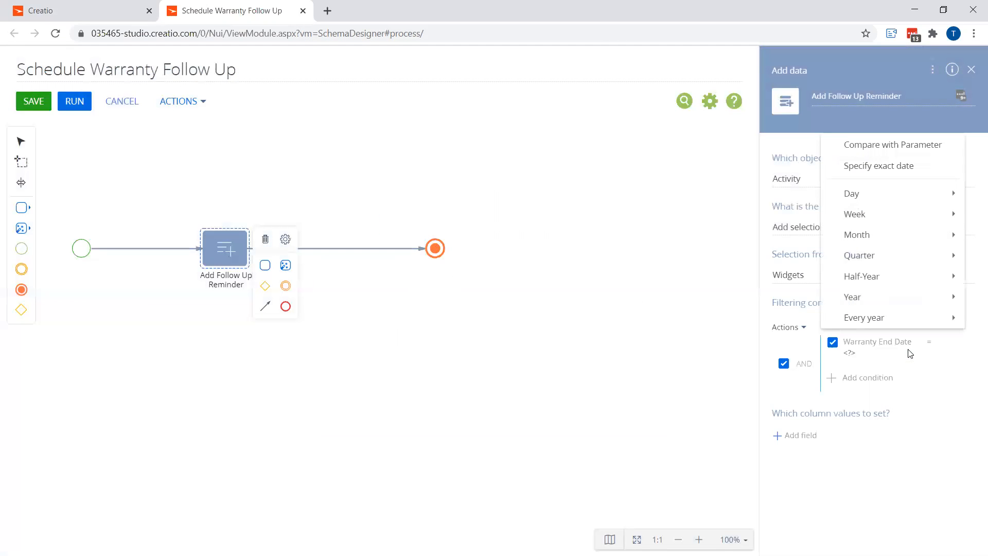
pyautogui.moveTo(877, 192)
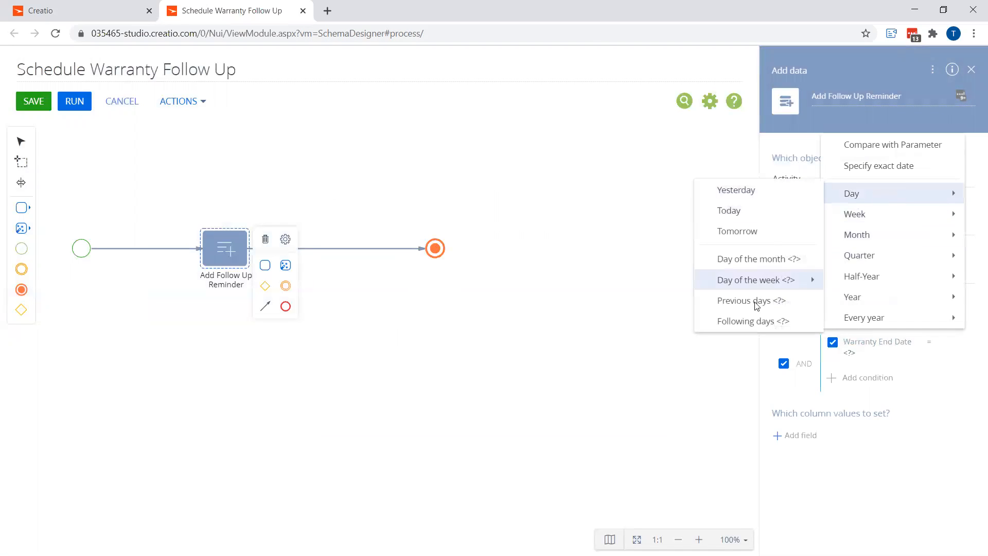
pyautogui.click(753, 320)
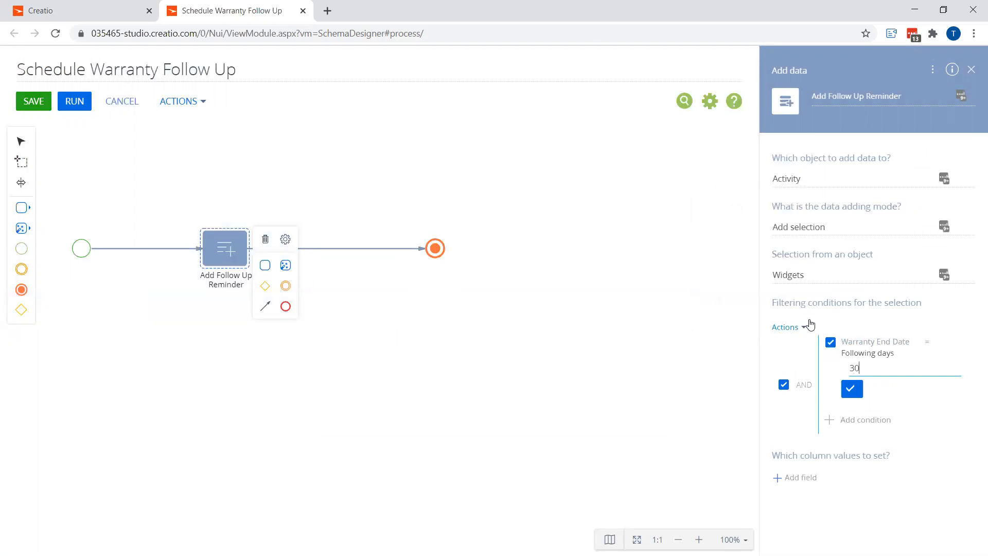
pyautogui.click(852, 389)
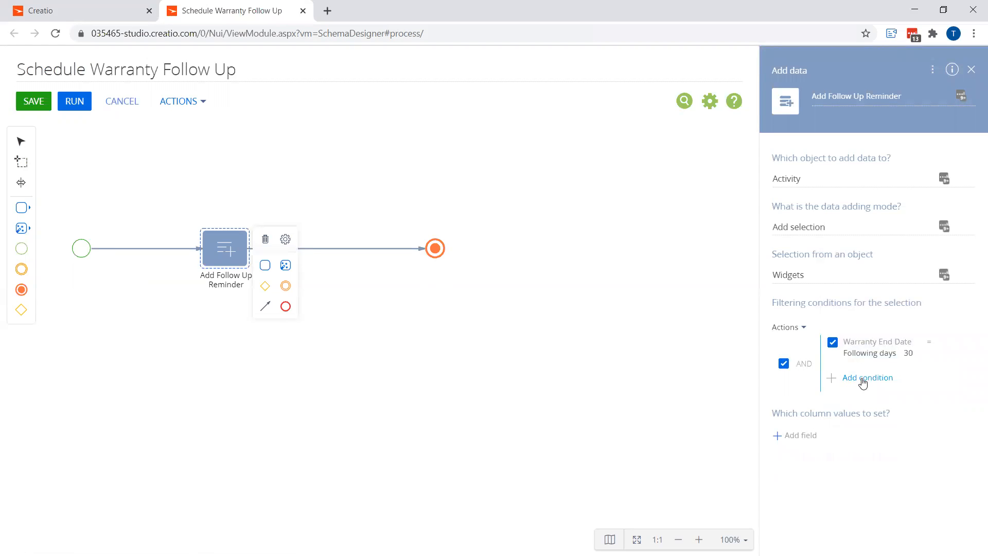
# Add a second selection filter condition on the ReminderFollowUp column
pyautogui.click(863, 382)
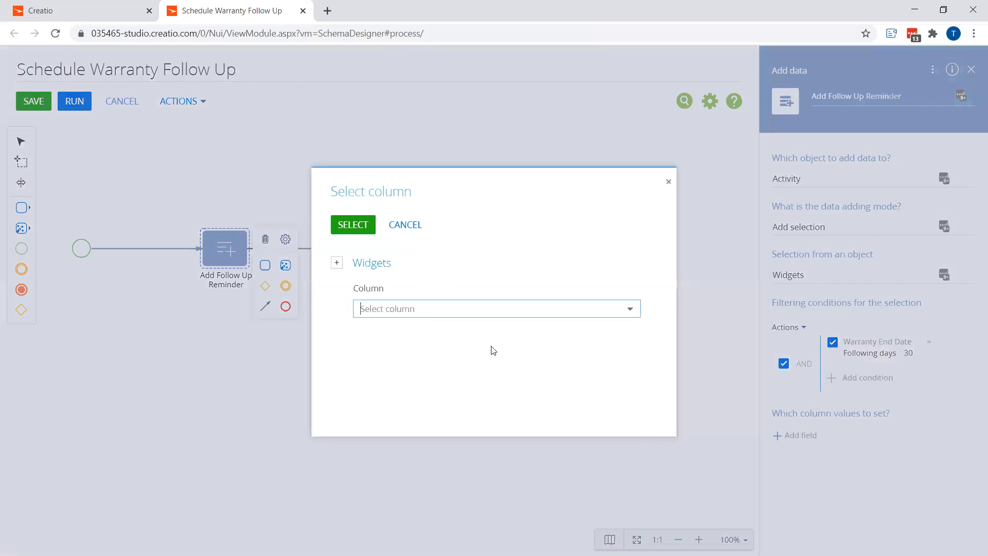
pyautogui.click(429, 309)
pyautogui.scroll(-3, 430, 446)
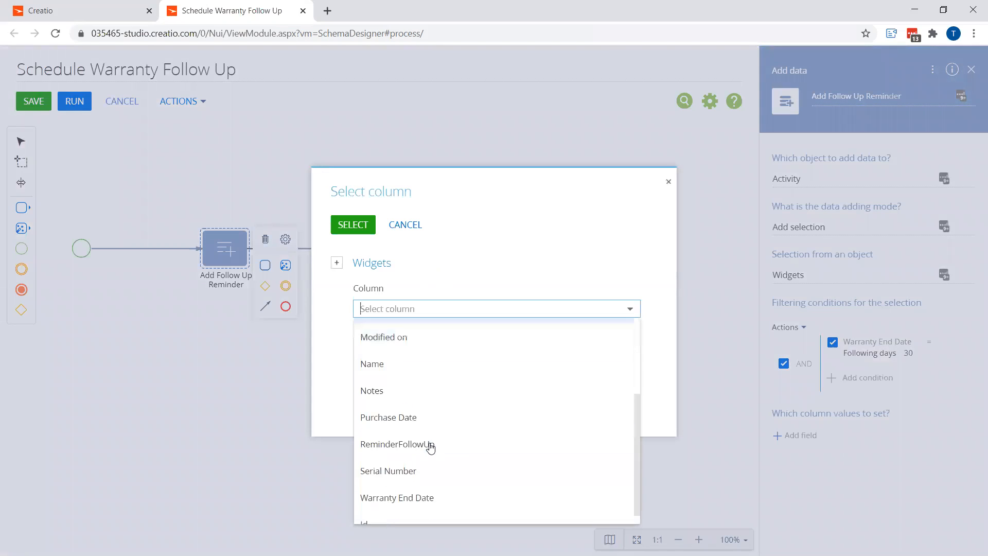
pyautogui.click(409, 434)
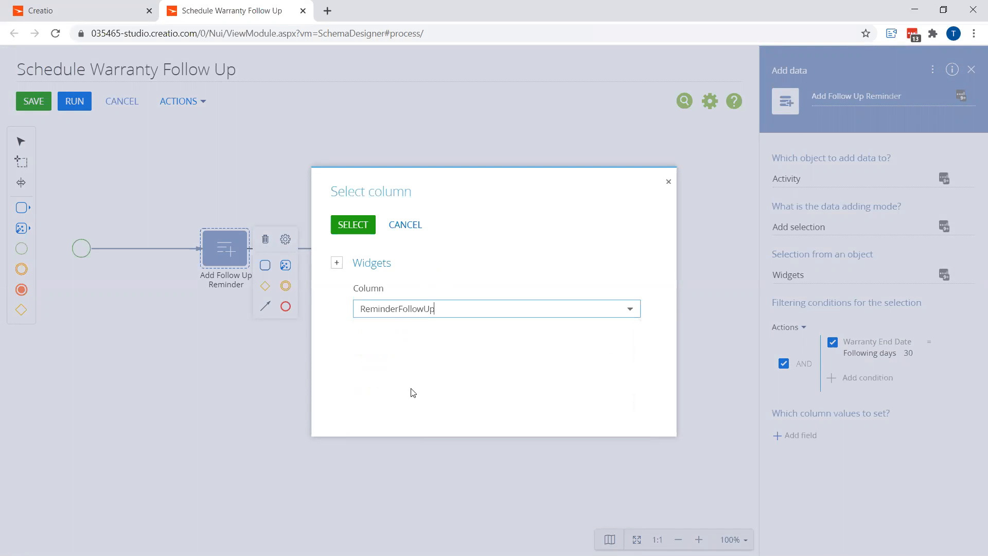
pyautogui.click(353, 225)
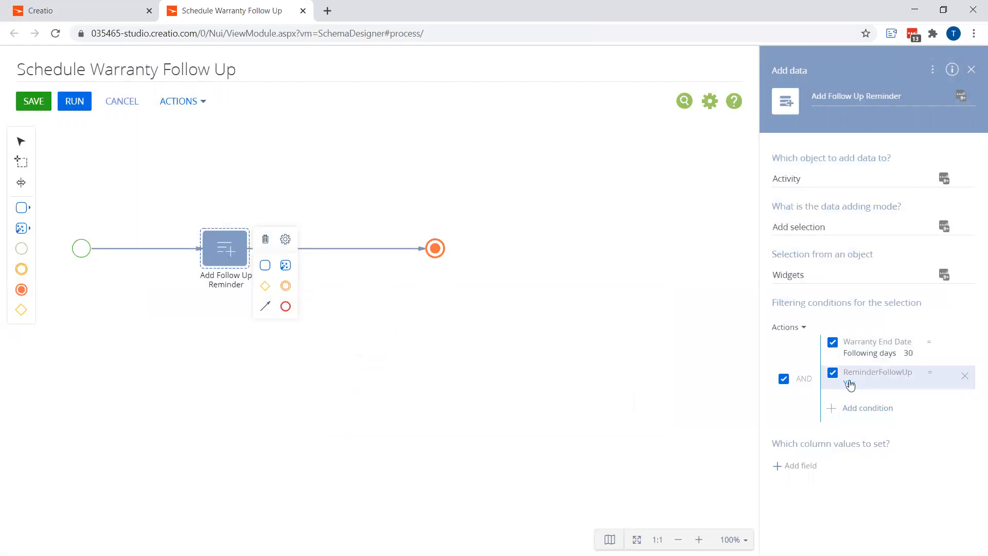
# Set the ReminderFollowUp filter condition to compare with the value No
pyautogui.click(847, 408)
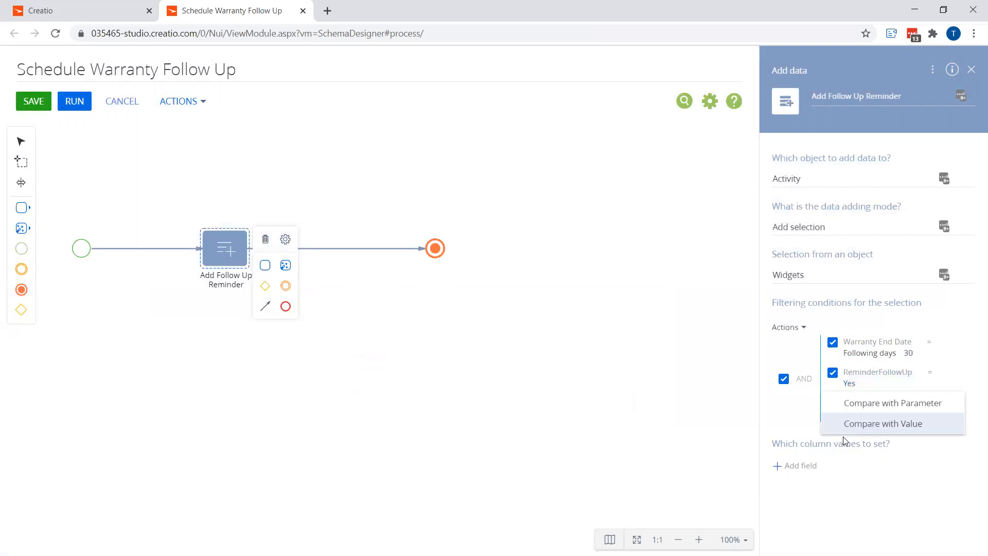
pyautogui.click(856, 423)
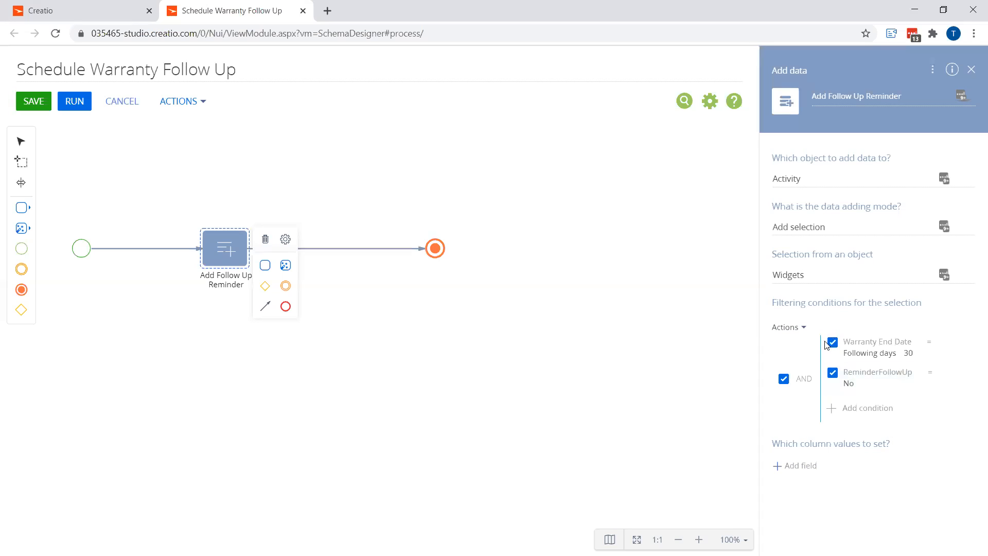
# Add Widget, Subject, Status, Start, Owner, Due and Category as column values to set on the new activities
pyautogui.click(809, 474)
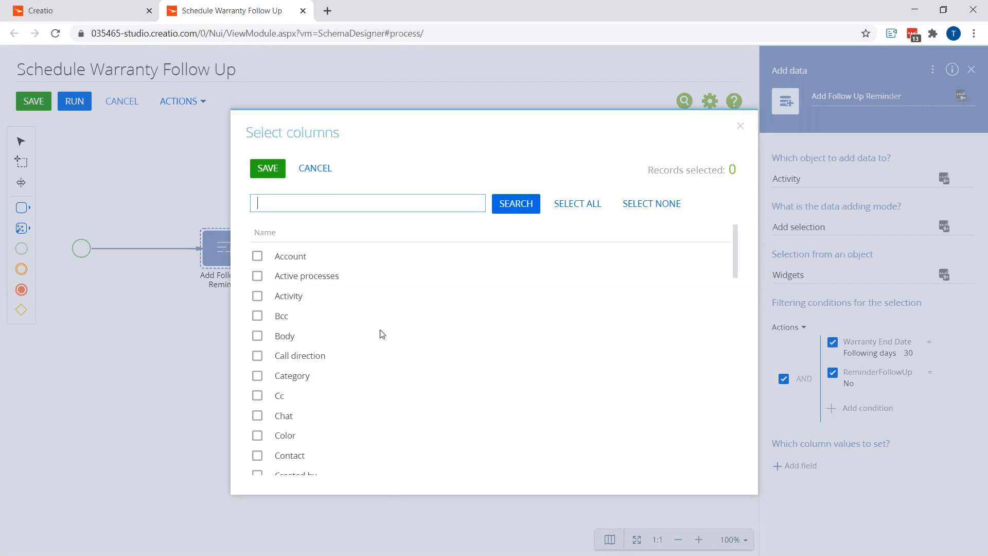
pyautogui.scroll(-15, 366, 327)
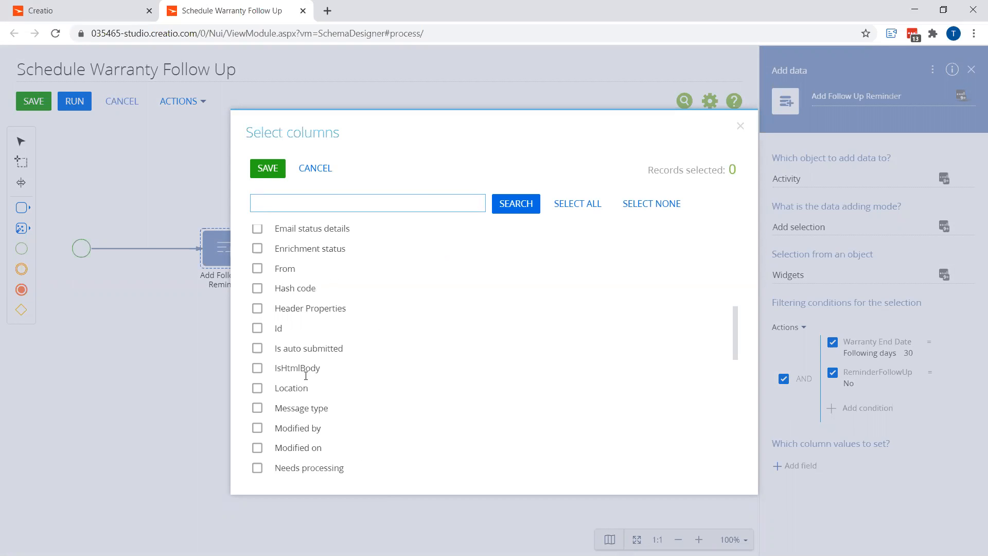
pyautogui.scroll(-4, 272, 443)
pyautogui.click(258, 466)
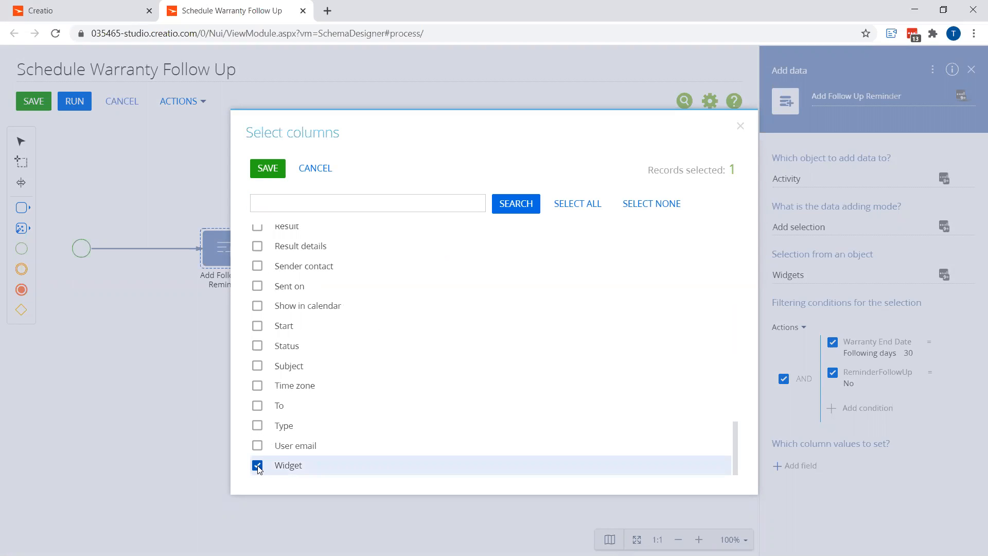
pyautogui.click(261, 366)
pyautogui.click(261, 349)
pyautogui.click(261, 330)
pyautogui.scroll(1, 260, 337)
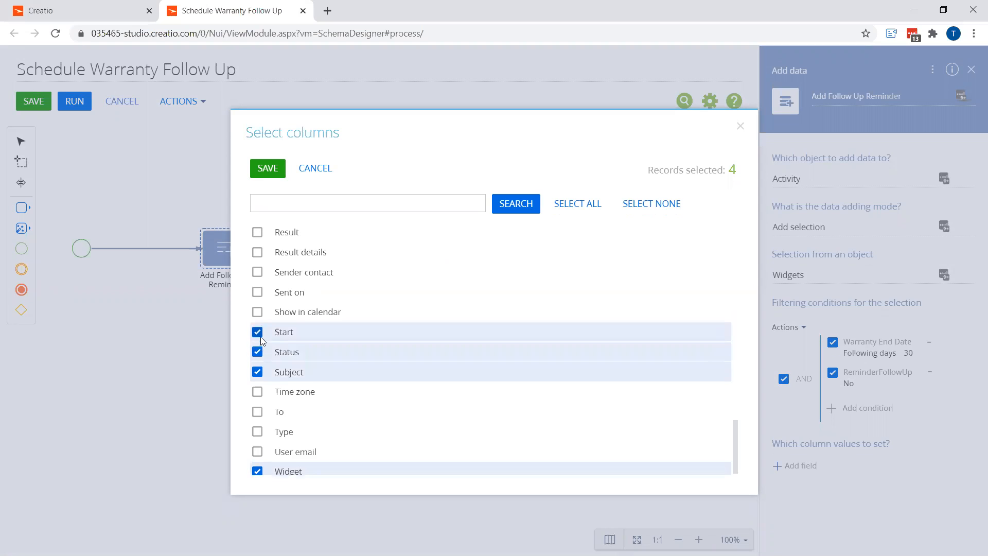
pyautogui.scroll(6, 261, 336)
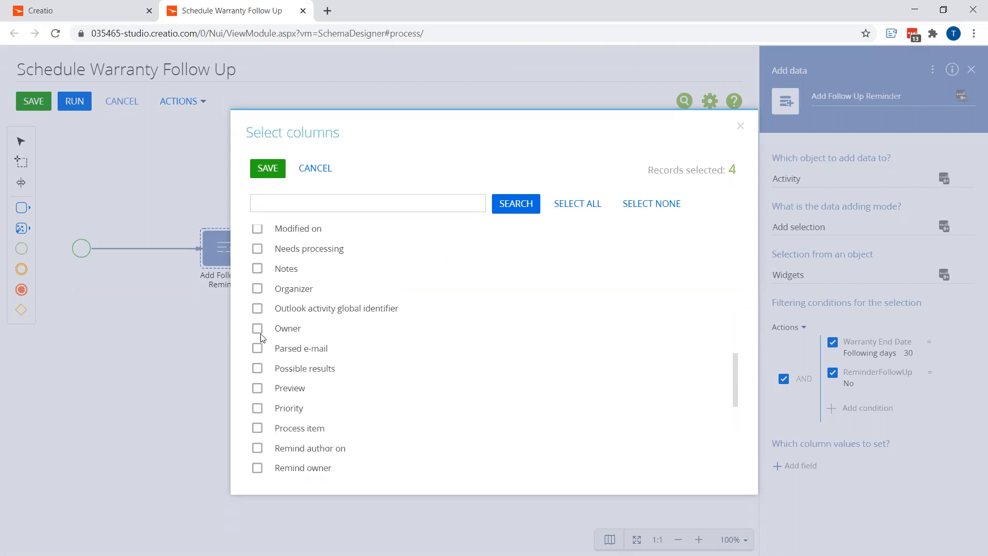
pyautogui.click(258, 329)
pyautogui.scroll(5, 260, 336)
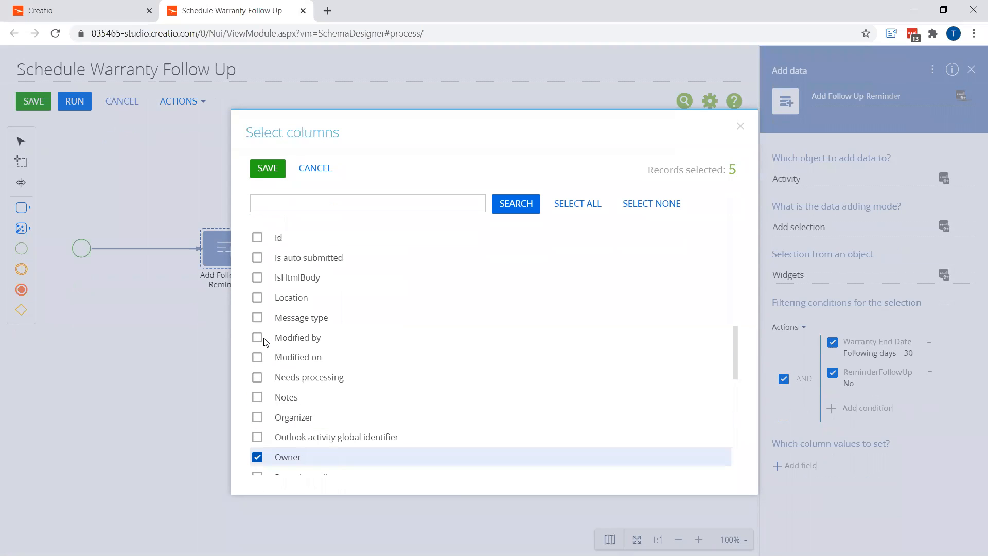
pyautogui.scroll(6, 263, 344)
pyautogui.click(257, 251)
pyautogui.scroll(5, 273, 303)
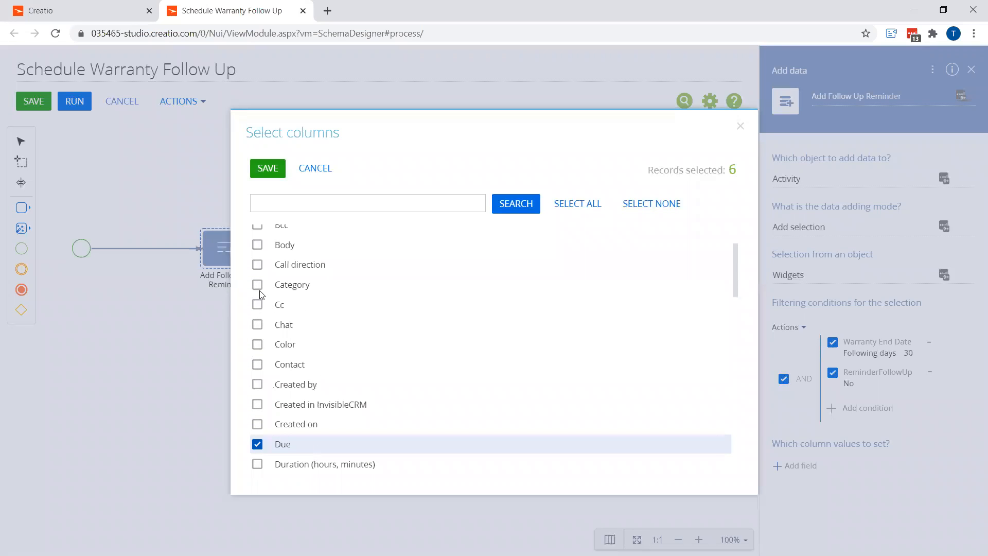
pyautogui.click(258, 285)
pyautogui.scroll(3, 278, 417)
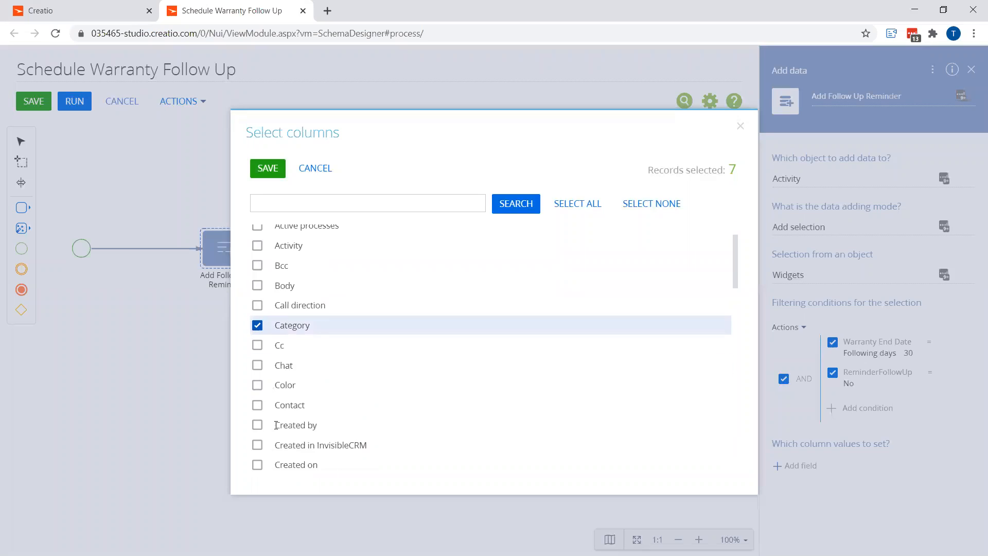
pyautogui.click(267, 183)
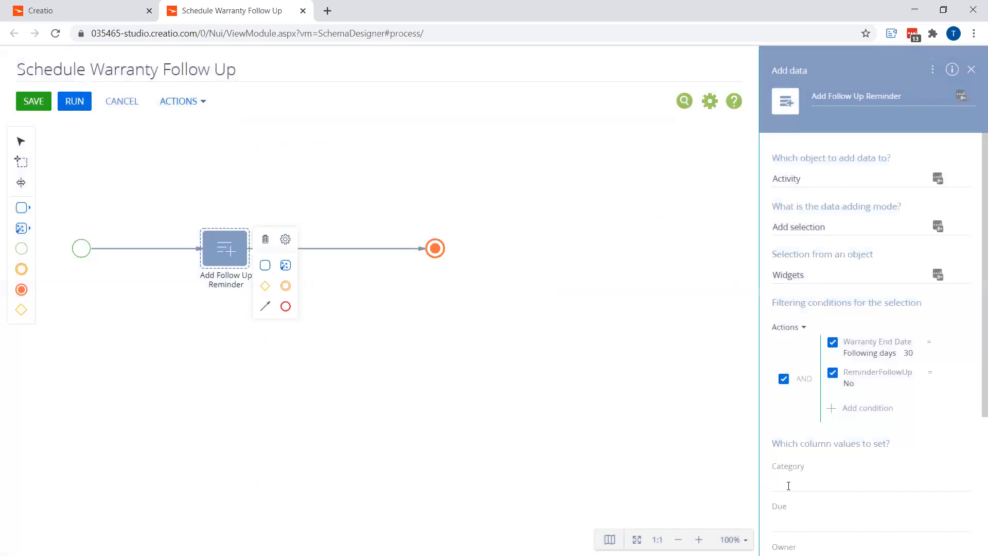
# Set the Category column value to the lookup value To do
pyautogui.click(955, 485)
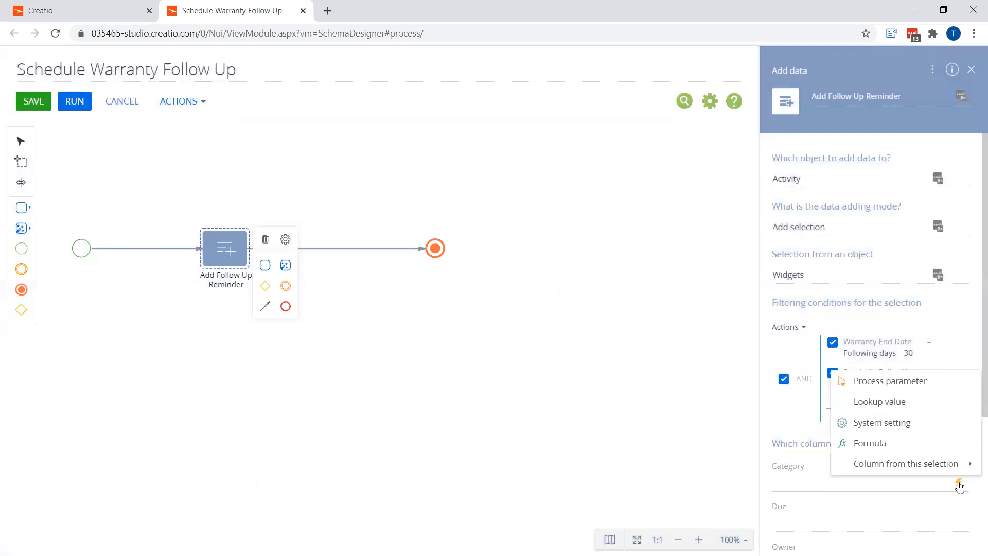
pyautogui.click(881, 402)
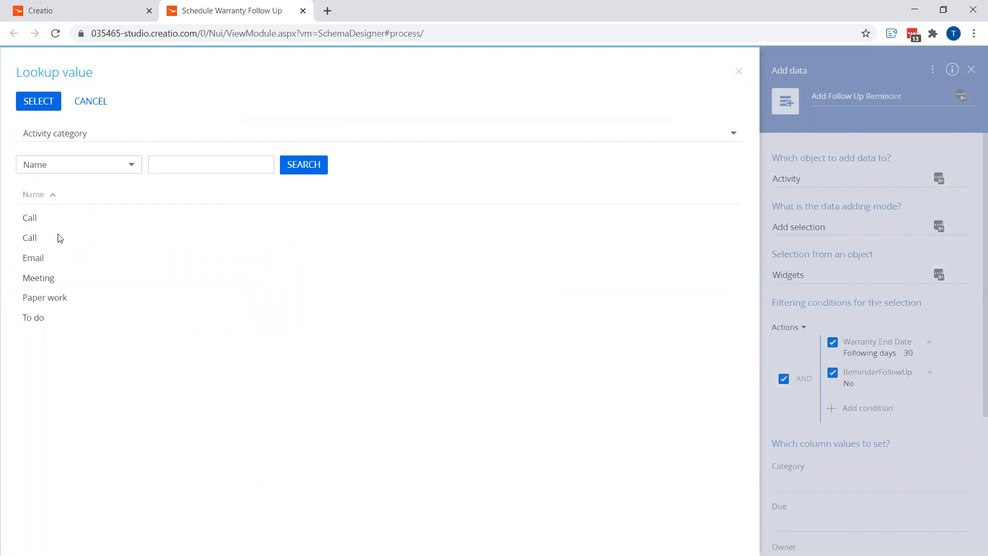
pyautogui.click(44, 317)
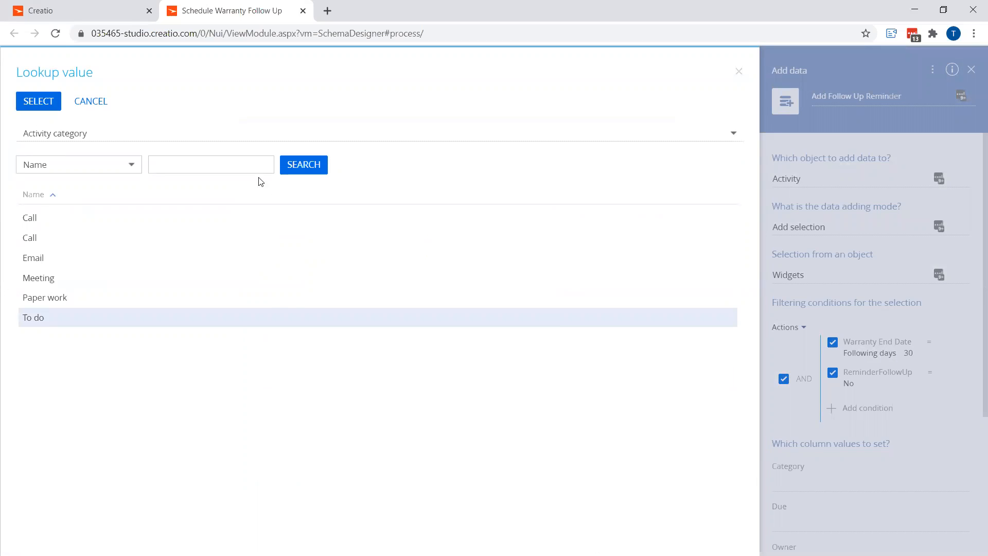
pyautogui.scroll(-4, 850, 430)
pyautogui.click(962, 435)
pyautogui.click(904, 458)
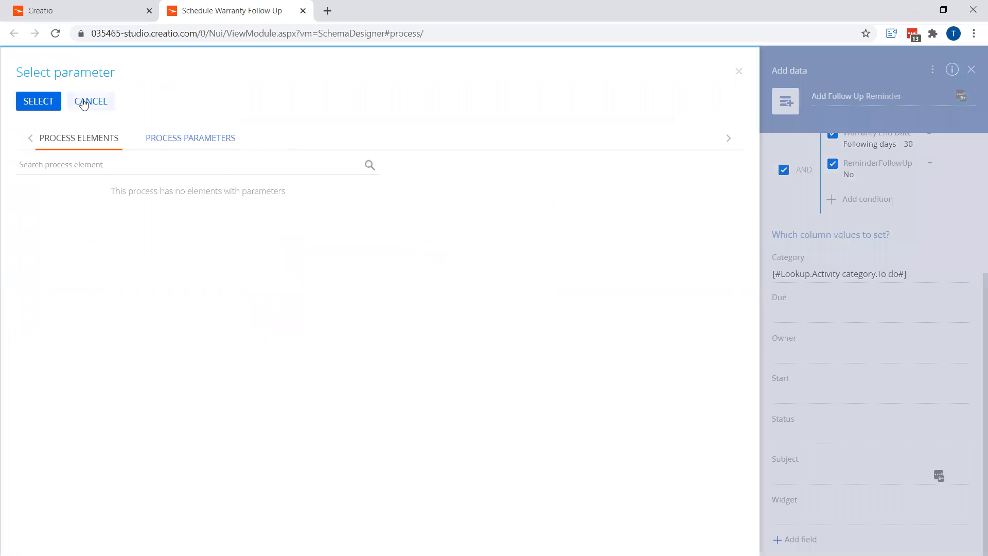
pyautogui.click(84, 102)
# Set the Status column value to the lookup value Not started
pyautogui.click(959, 419)
pyautogui.click(915, 476)
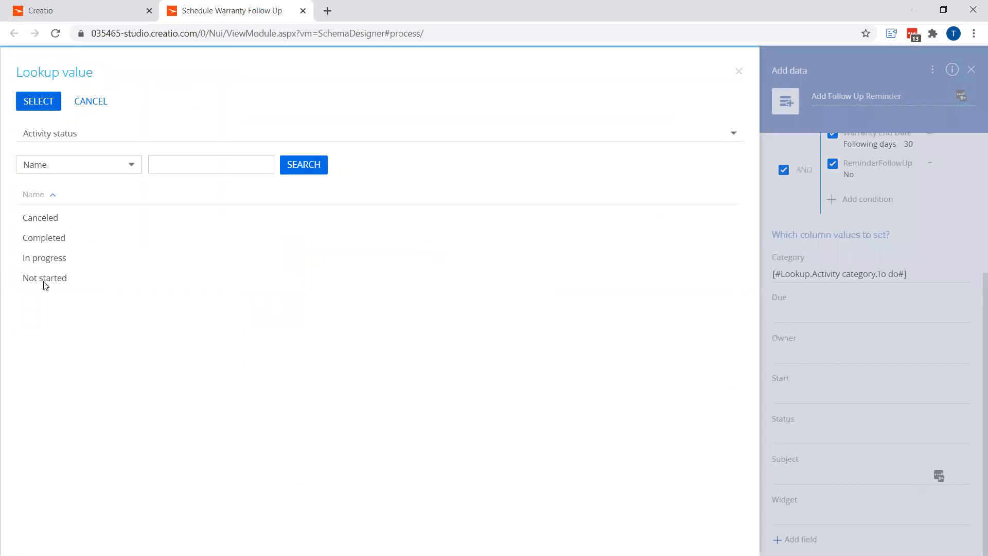
pyautogui.click(45, 278)
pyautogui.click(38, 101)
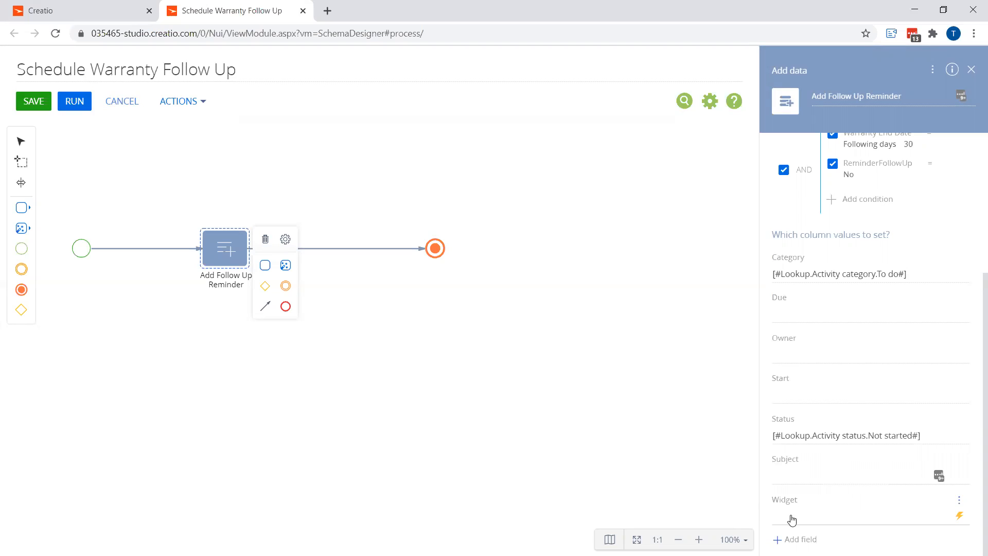
# Set the Widget column value to the Id column from the selection
pyautogui.scroll(4, 854, 185)
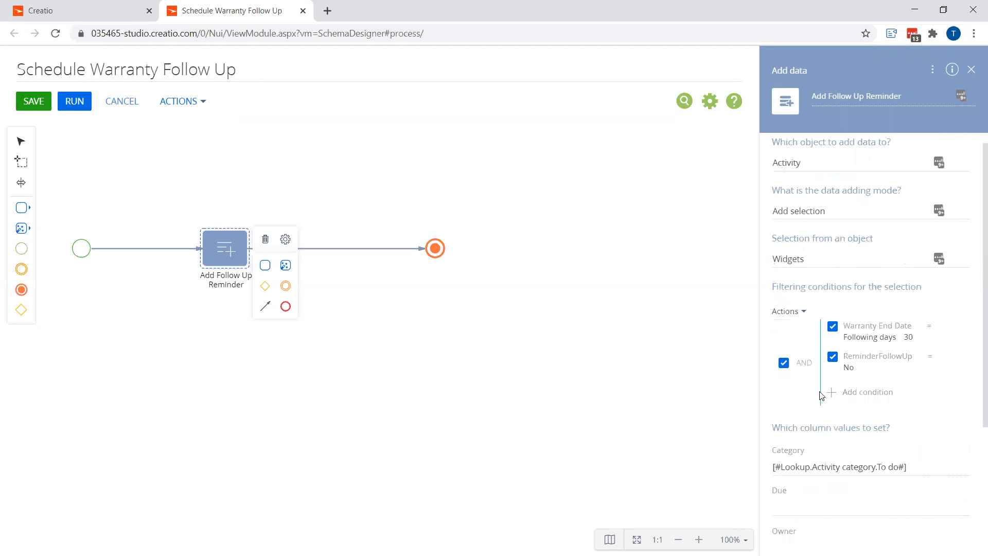
pyautogui.scroll(-3, 820, 396)
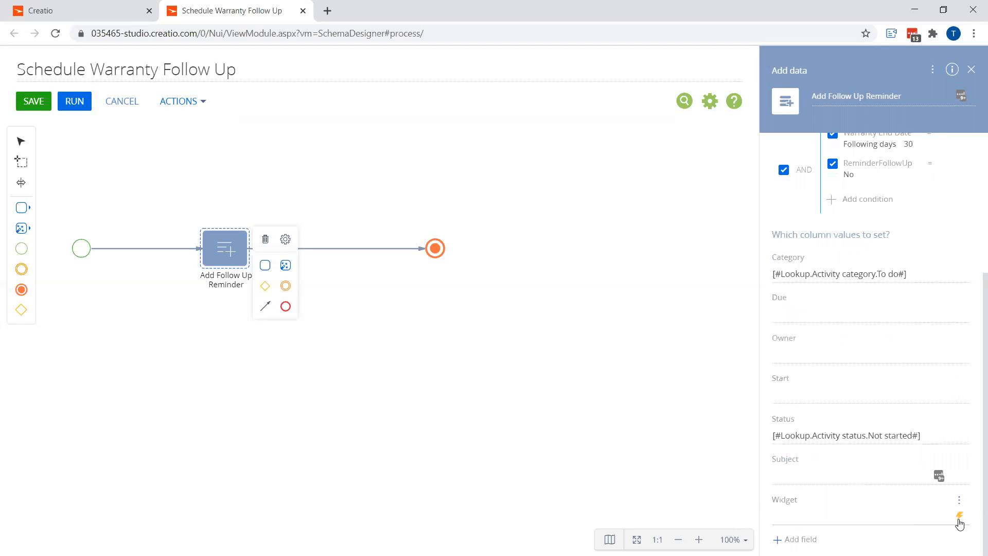
pyautogui.click(959, 517)
pyautogui.moveTo(927, 505)
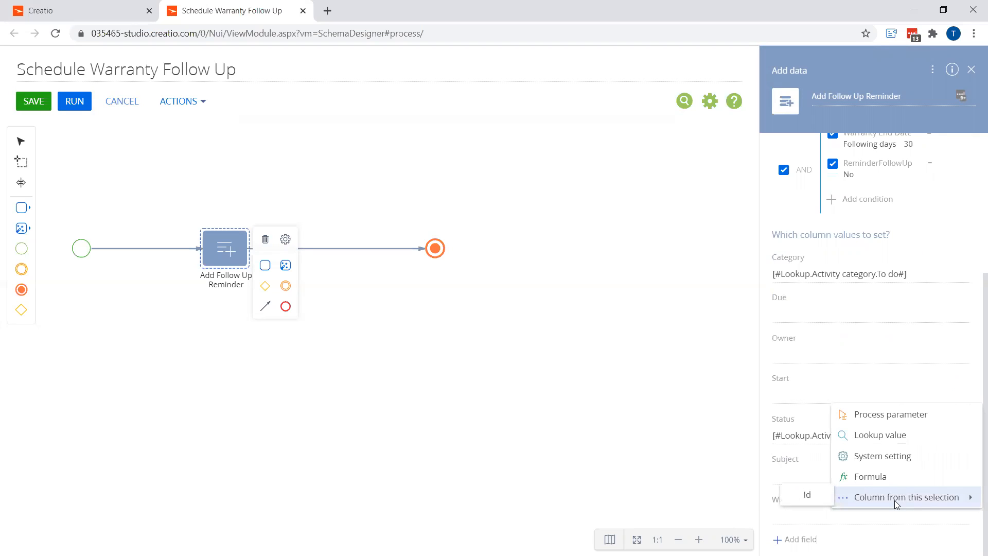
pyautogui.click(809, 497)
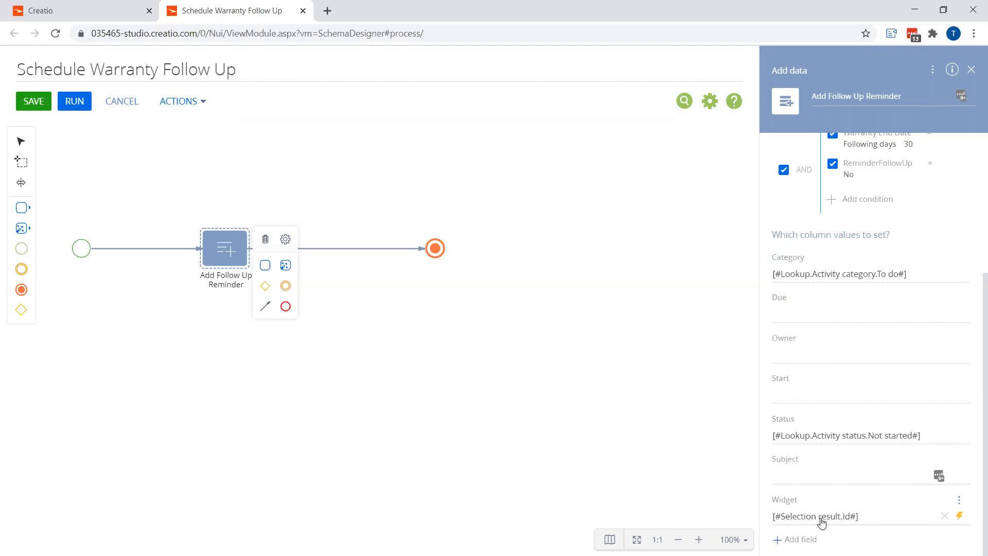
# Set the Due column value to the selection's Warranty End Date column
pyautogui.click(961, 317)
pyautogui.moveTo(875, 419)
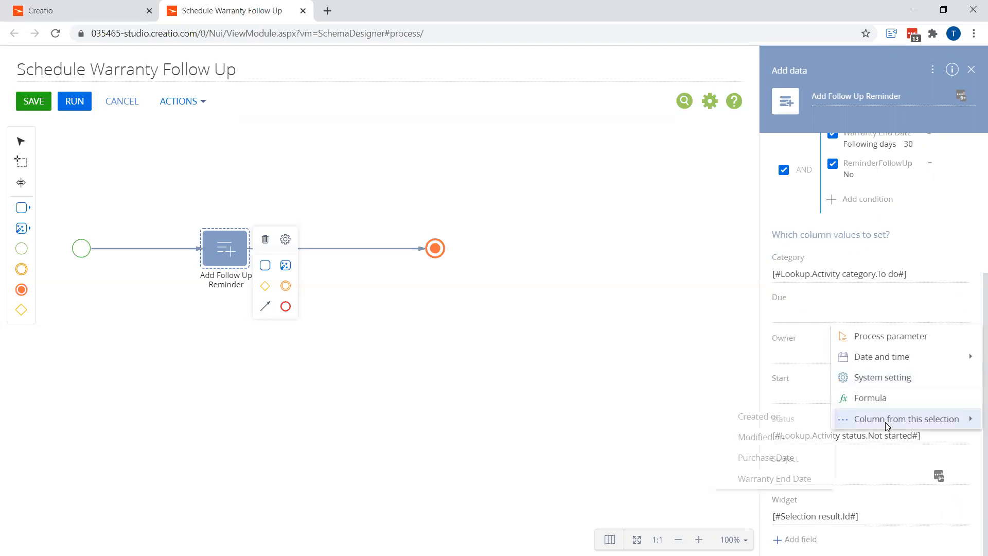
pyautogui.click(795, 477)
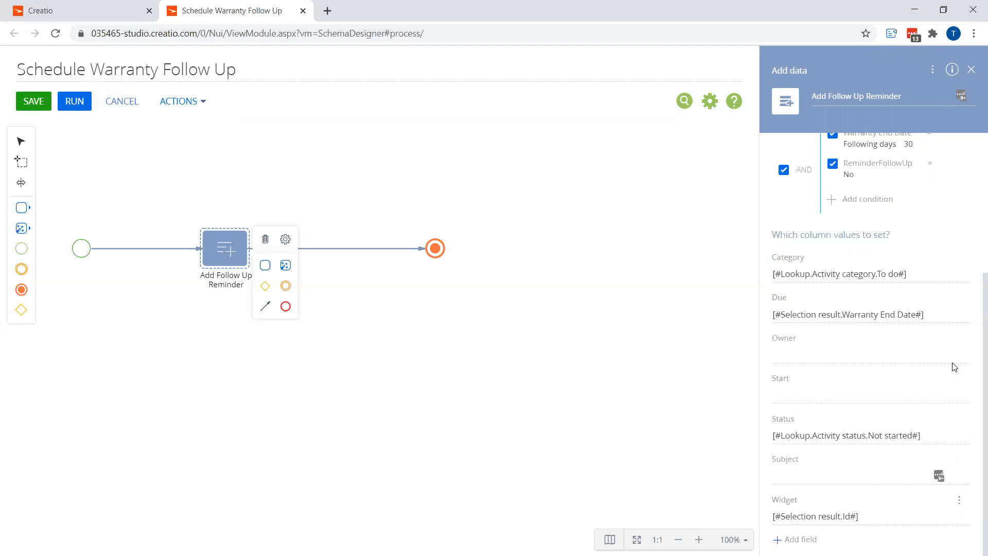
pyautogui.click(958, 316)
pyautogui.moveTo(882, 419)
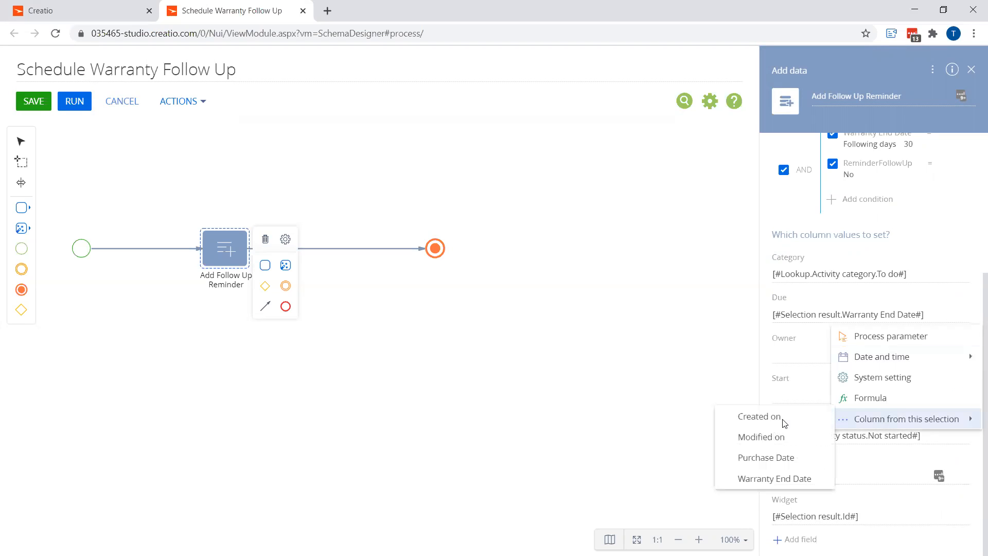
pyautogui.click(960, 518)
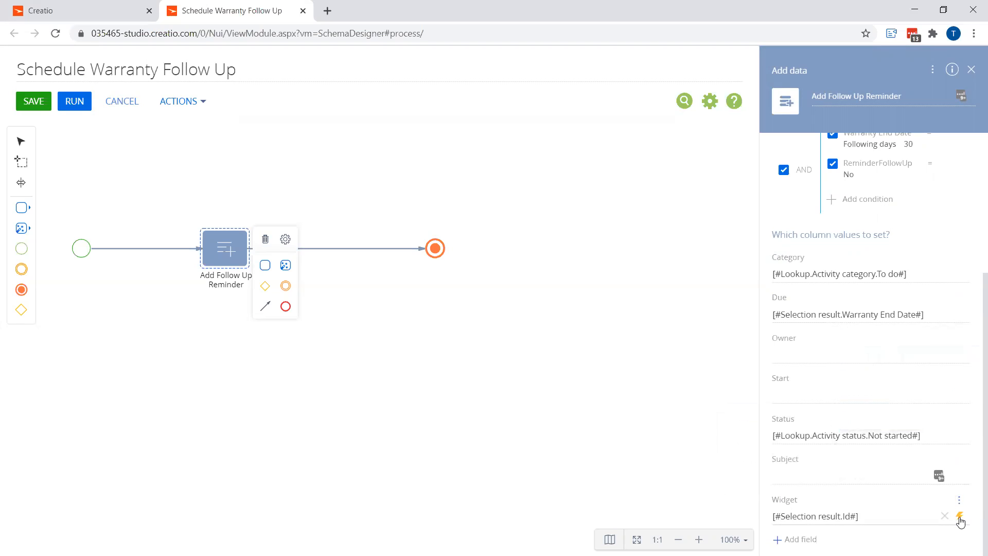
pyautogui.click(961, 518)
pyautogui.moveTo(954, 507)
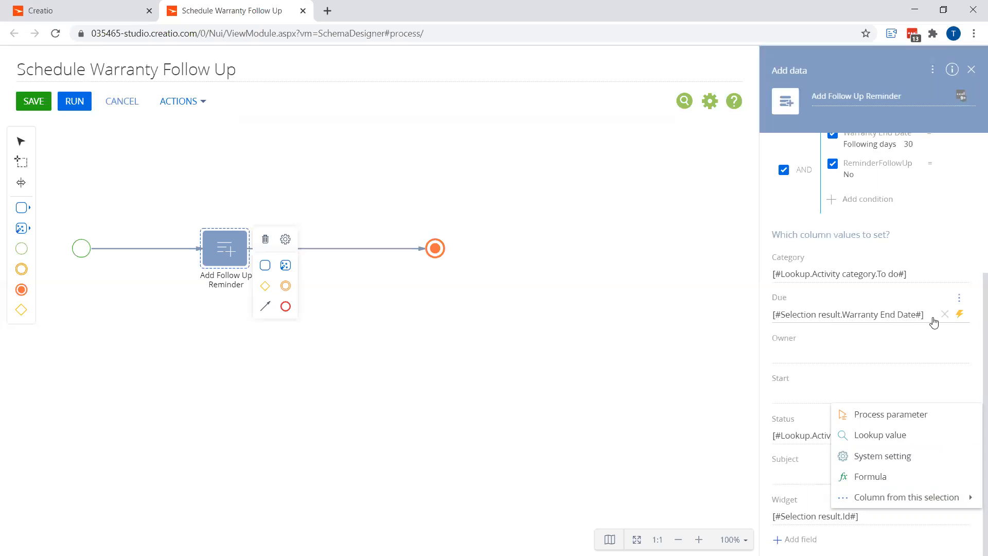
# Open the Due field's value options to choose a date and time value
pyautogui.click(960, 316)
pyautogui.moveTo(896, 355)
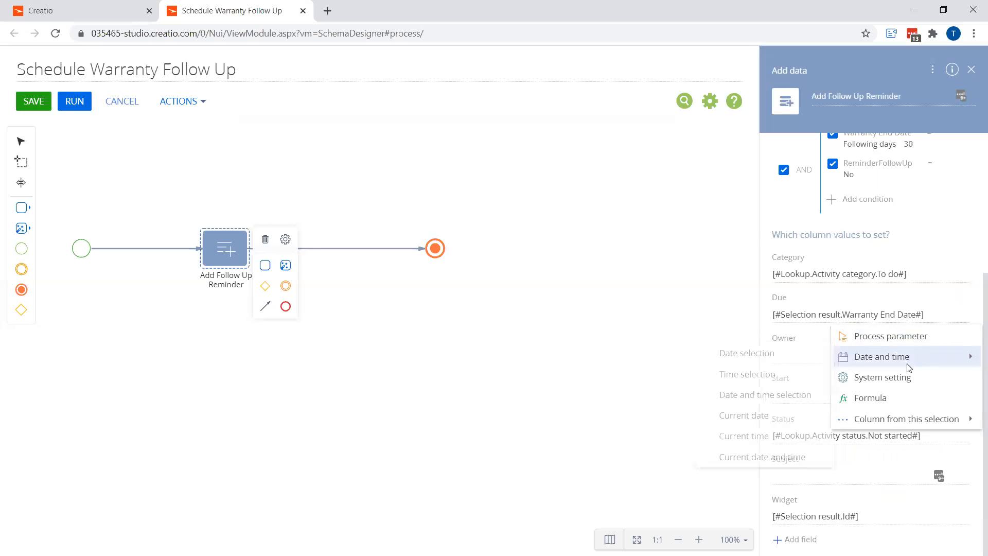
# Set the Due column value to the current date and time
pyautogui.click(872, 399)
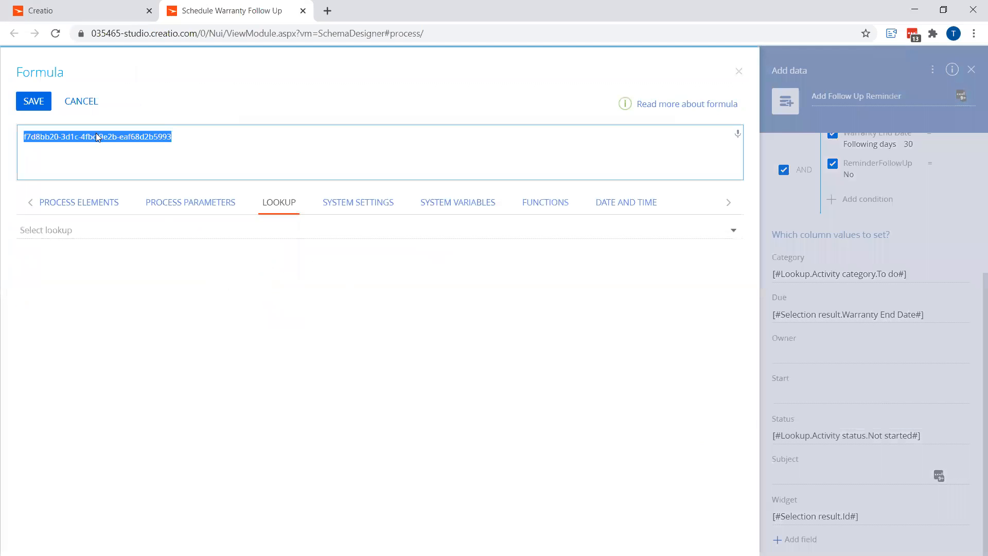
pyautogui.click(89, 101)
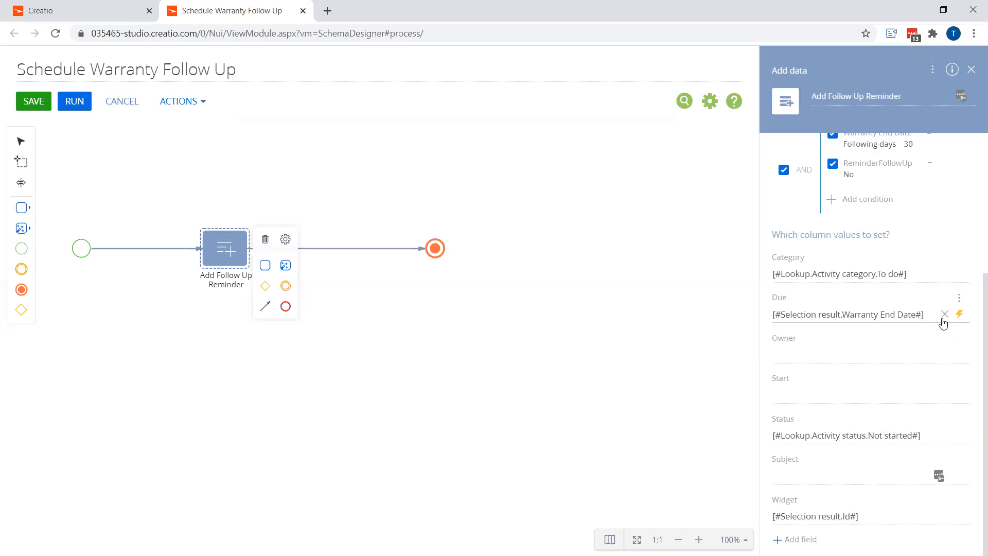
pyautogui.click(960, 315)
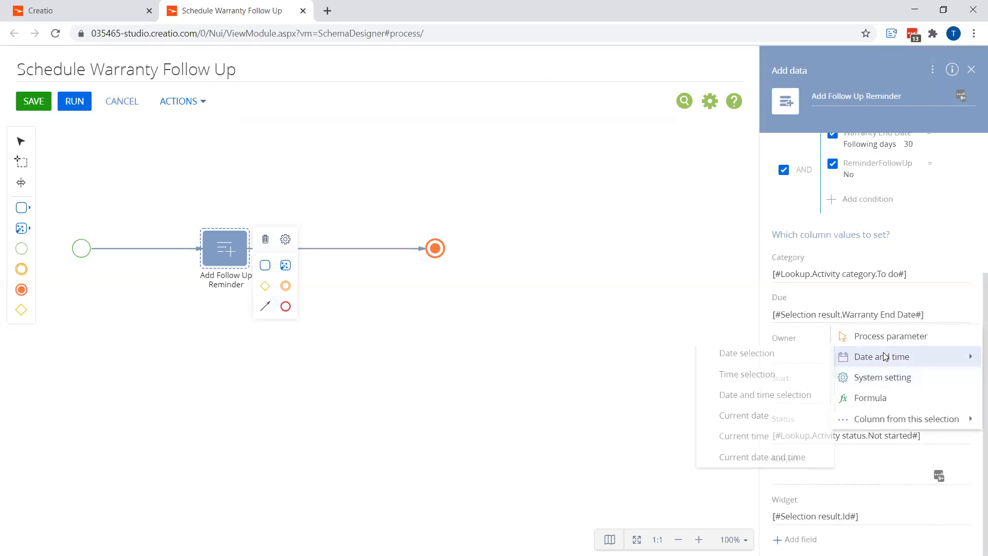
pyautogui.click(780, 454)
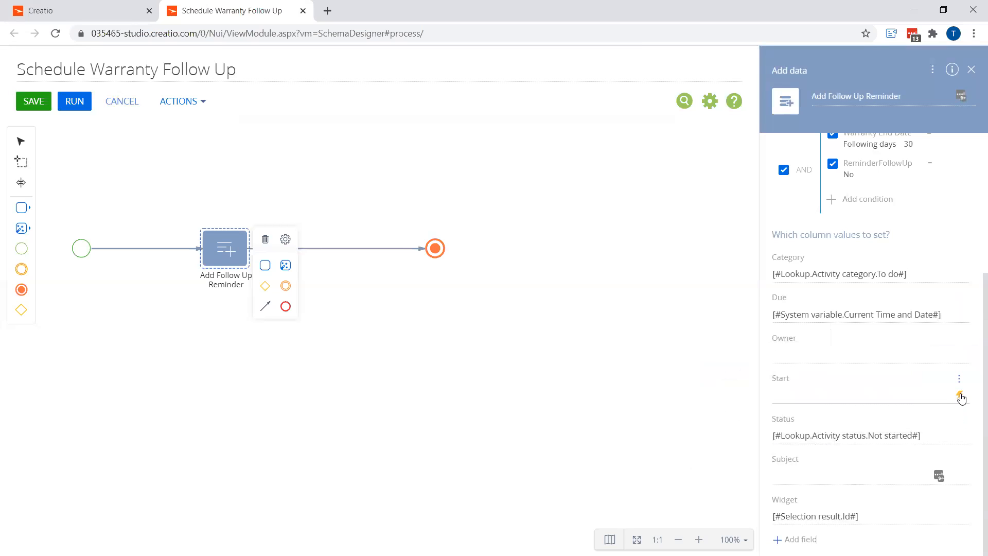
# Set the Start column value to the current date and time
pyautogui.click(960, 397)
pyautogui.moveTo(870, 443)
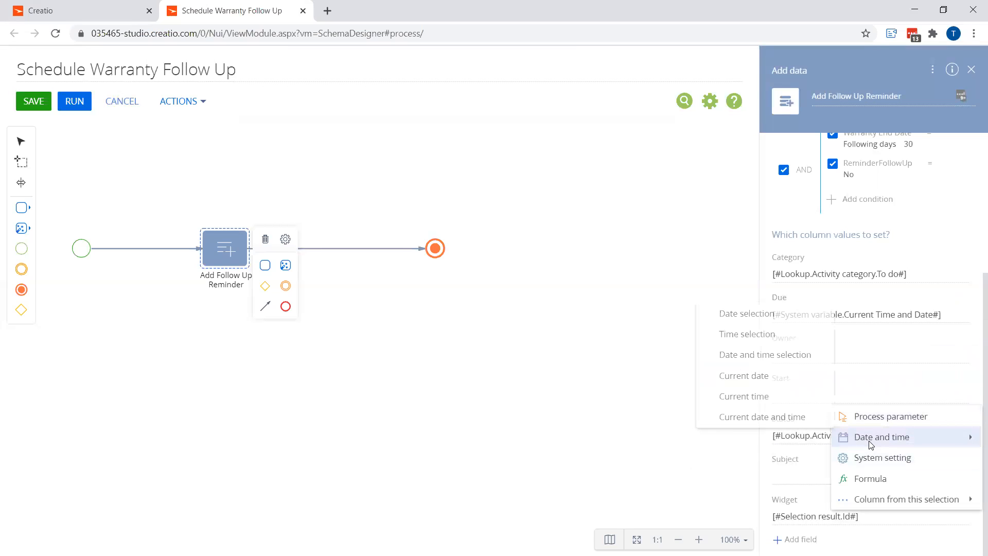
pyautogui.click(776, 418)
# Set the Owner column value to the selection's Created by column
pyautogui.click(957, 355)
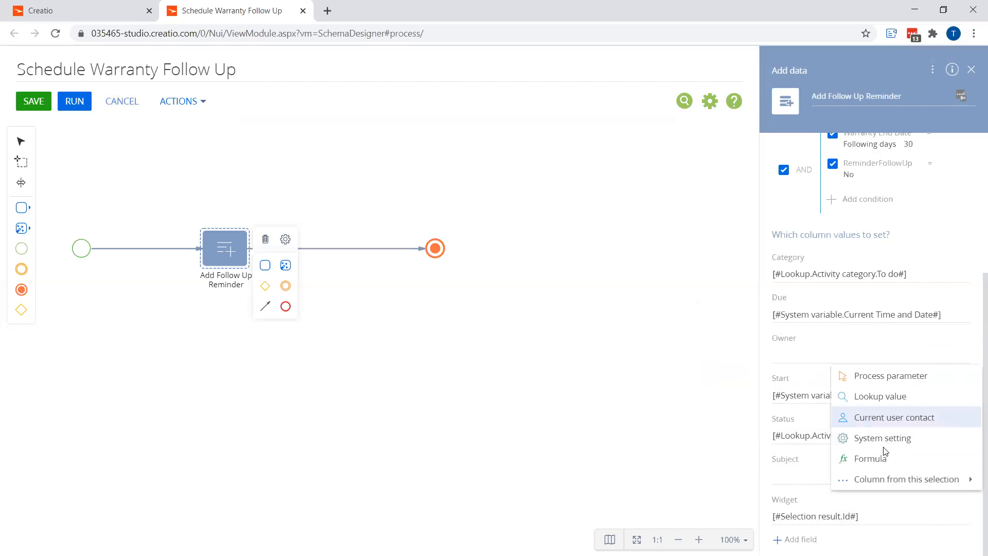
pyautogui.moveTo(849, 481)
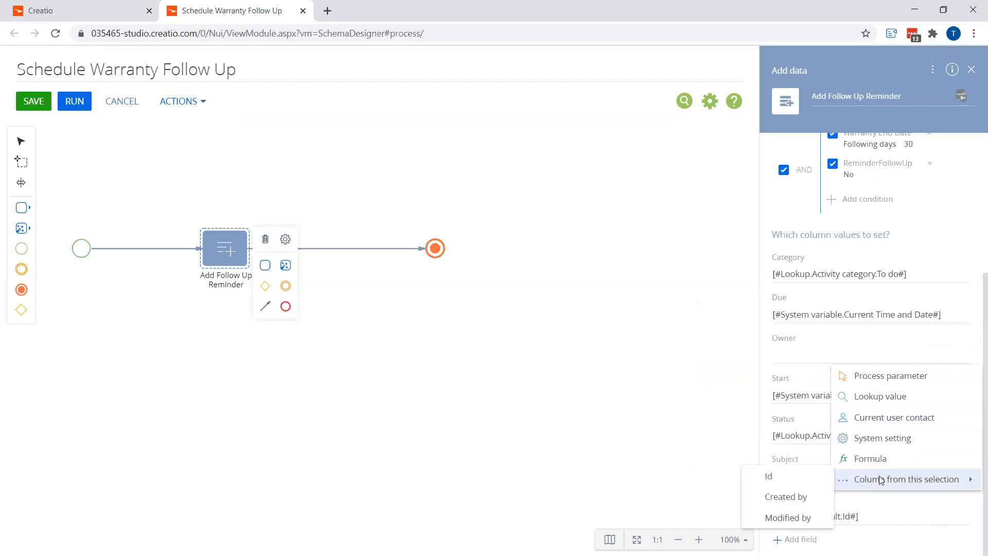
pyautogui.click(797, 504)
# Set the Subject to "Warranty End Date is Approaching" and close the element's settings
pyautogui.click(819, 474)
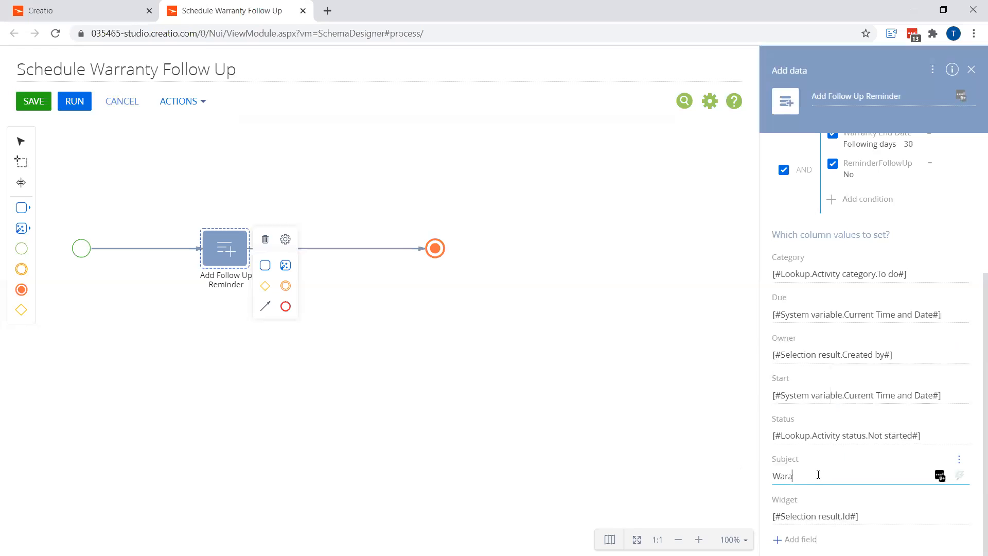
pyautogui.write('Warranty End Date is Approaching')
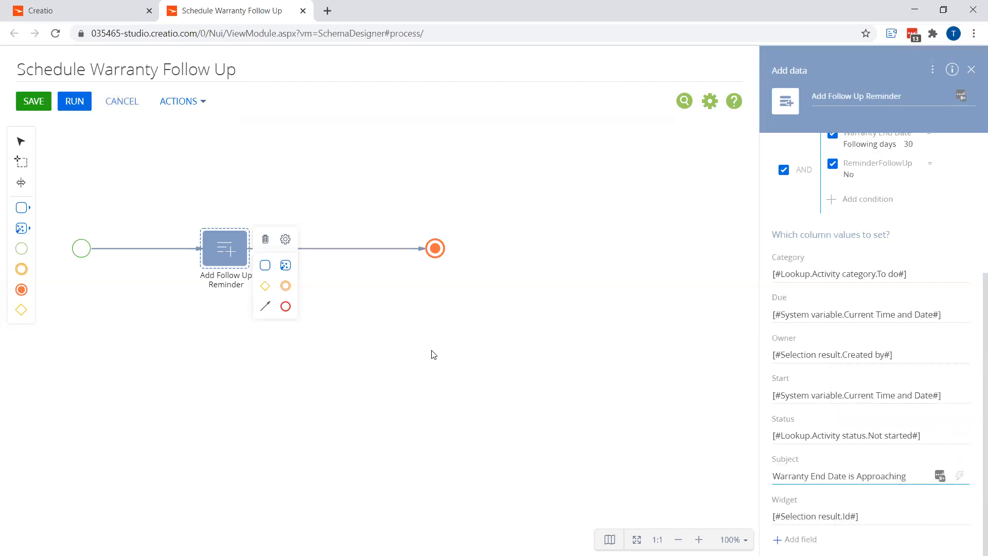
pyautogui.click(433, 354)
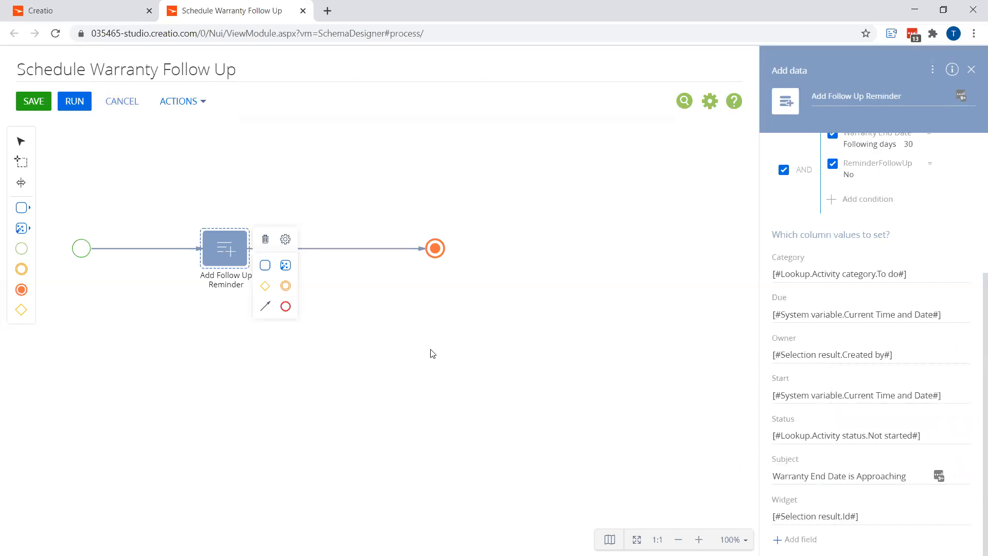
# Shift the Add Follow Up Reminder element left and insert a Modify data element named Set Flag after it
pyautogui.click(222, 249)
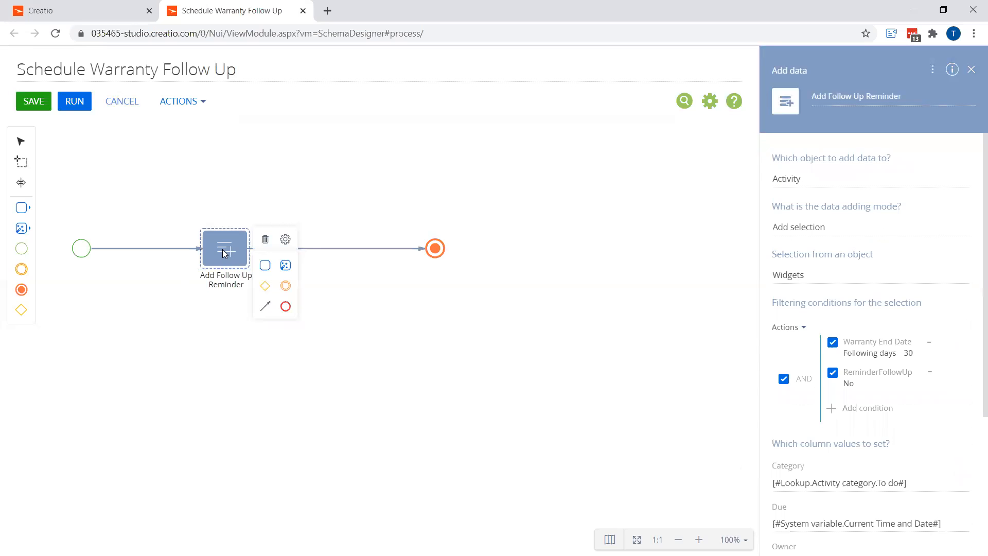
pyautogui.moveTo(222, 249); pyautogui.dragTo(189, 249)
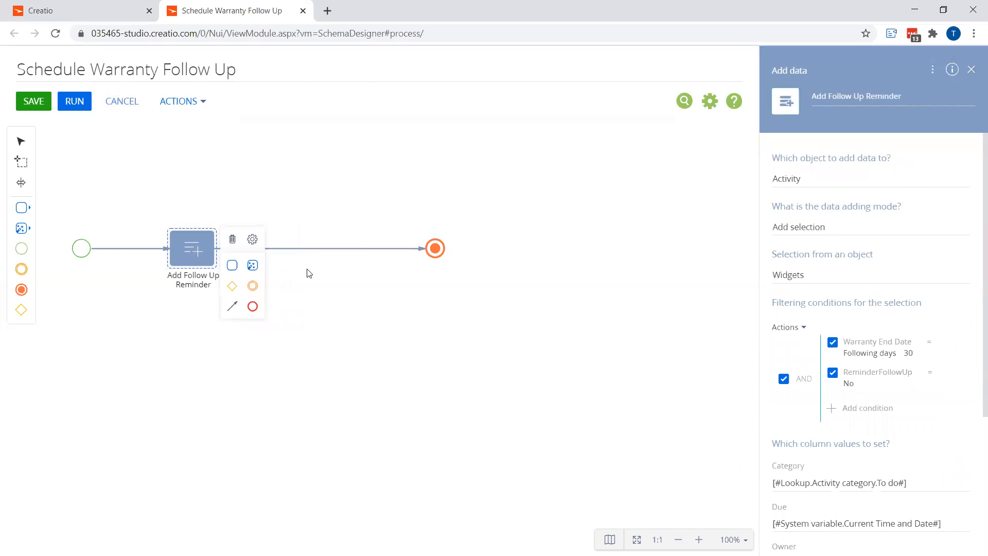
pyautogui.click(21, 228)
pyautogui.moveTo(66, 267); pyautogui.dragTo(317, 249)
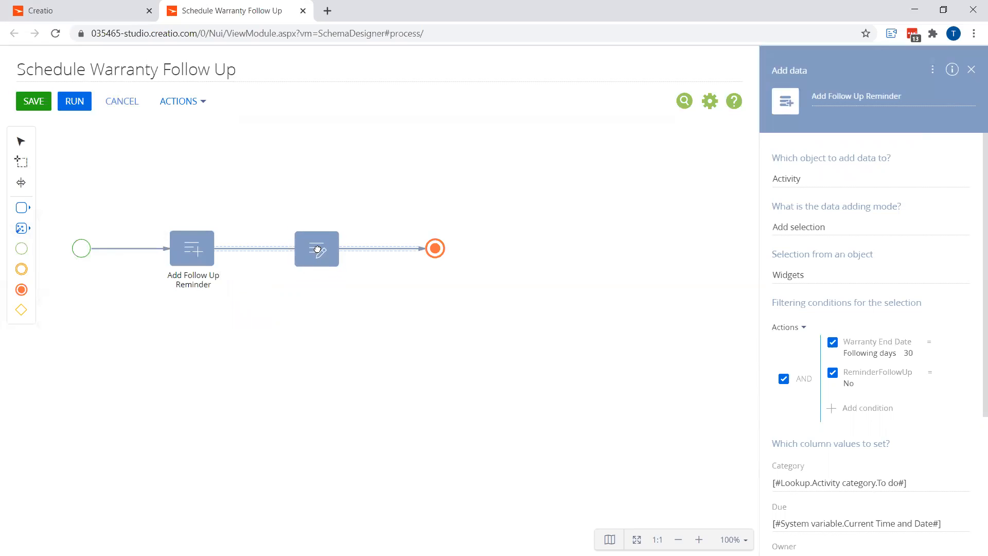
pyautogui.write('Set Flag')
pyautogui.click(316, 249)
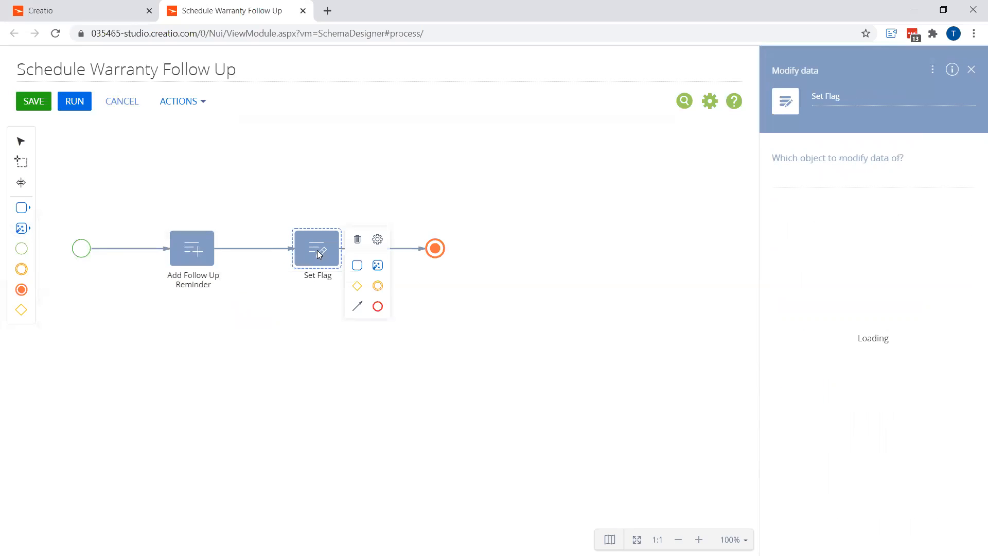
# Set the Set Flag element to modify data of the Widgets object
pyautogui.click(777, 193)
pyautogui.write('wid')
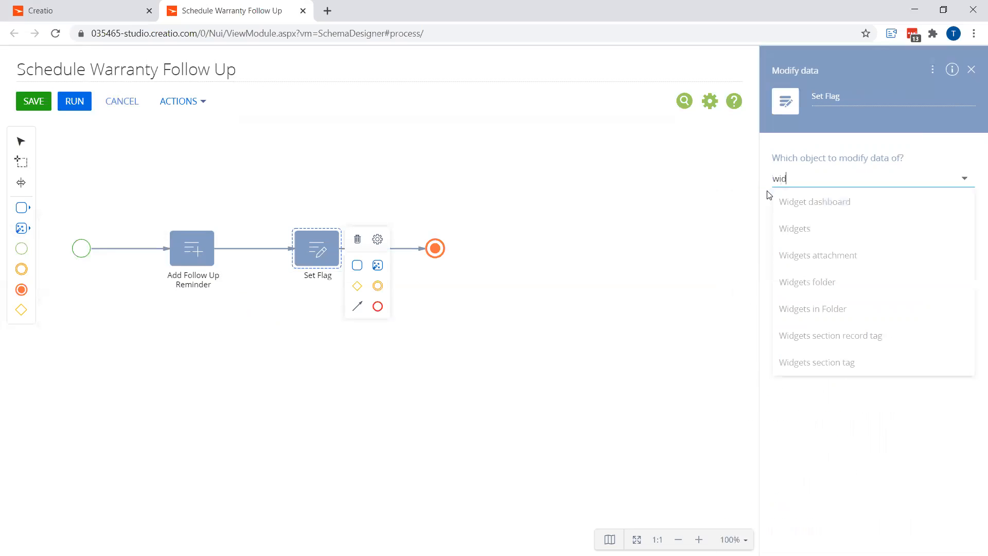
pyautogui.click(816, 227)
# Add a filter condition selecting Widgets whose Warranty End Date falls in the following 30 days
pyautogui.click(864, 252)
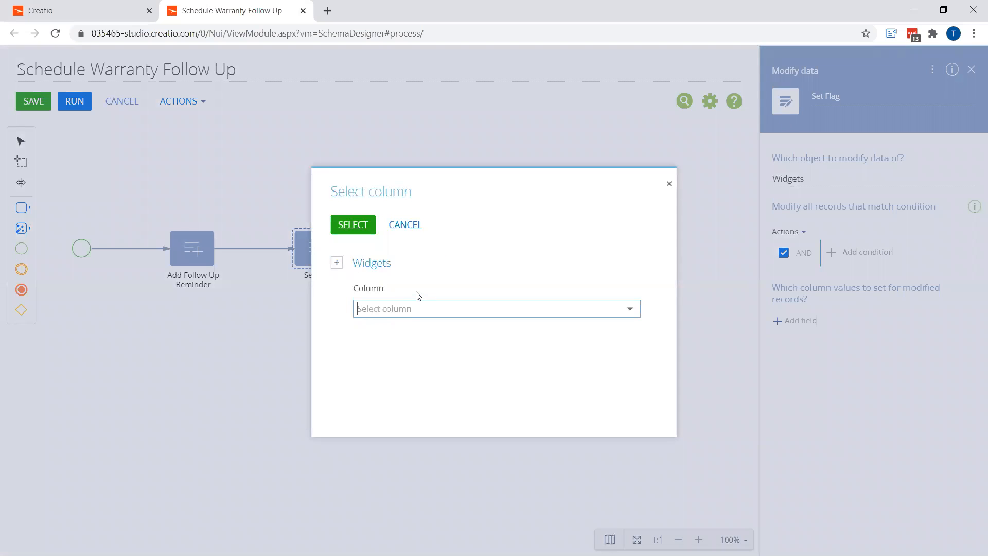
pyautogui.write('war')
pyautogui.click(409, 330)
pyautogui.click(359, 229)
pyautogui.moveTo(854, 325)
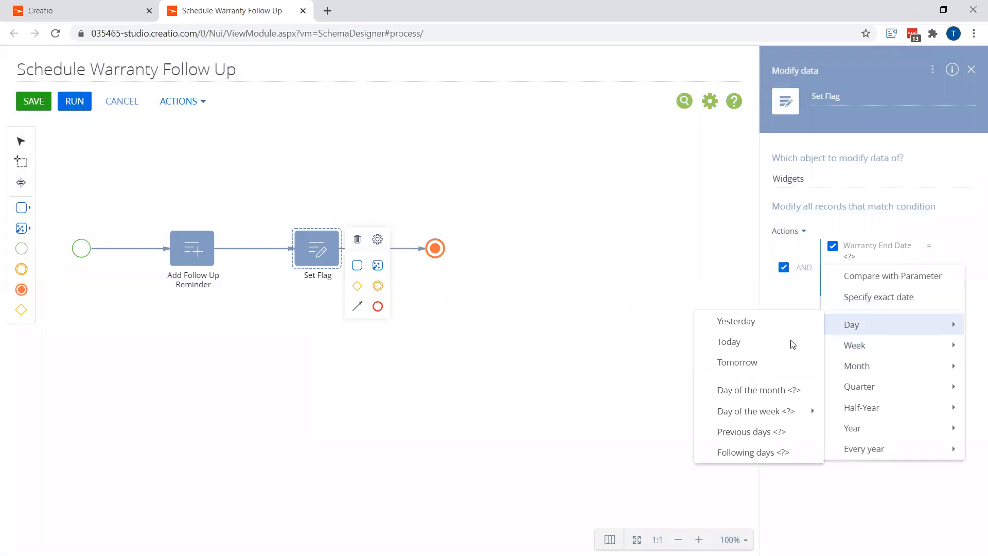
pyautogui.click(766, 453)
pyautogui.write('30')
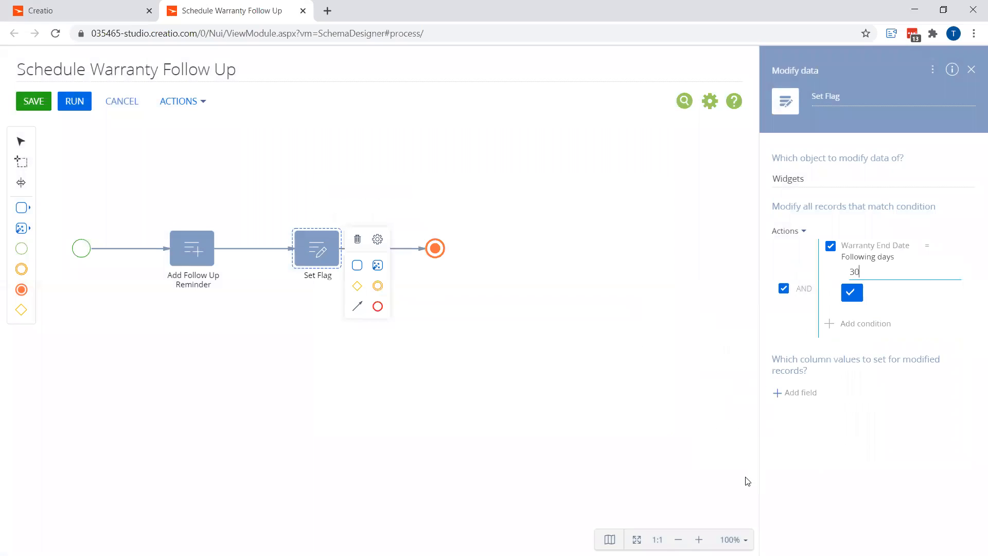
pyautogui.click(852, 294)
# Add a second condition requiring ReminderFollowUp to equal No
pyautogui.click(850, 283)
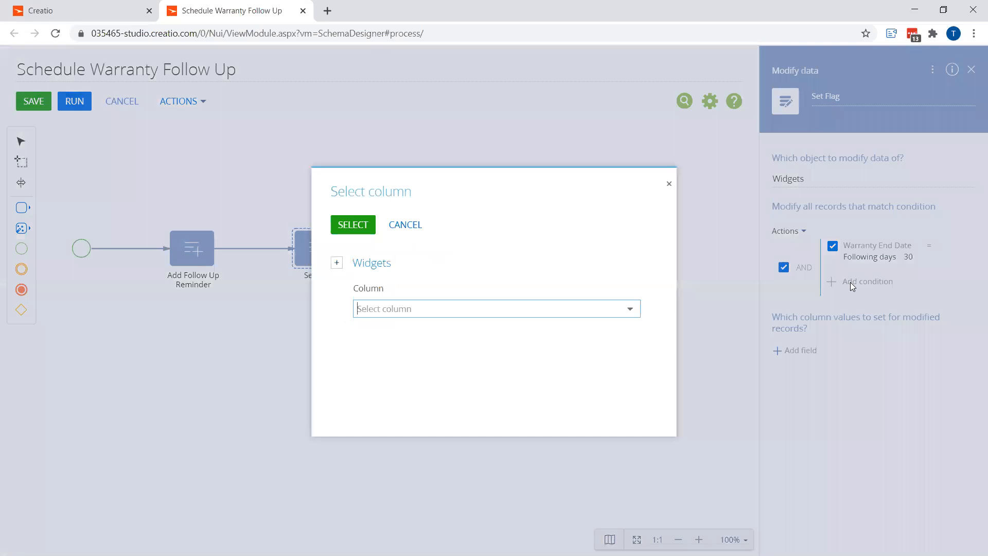
pyautogui.write('re')
pyautogui.click(402, 330)
pyautogui.click(849, 288)
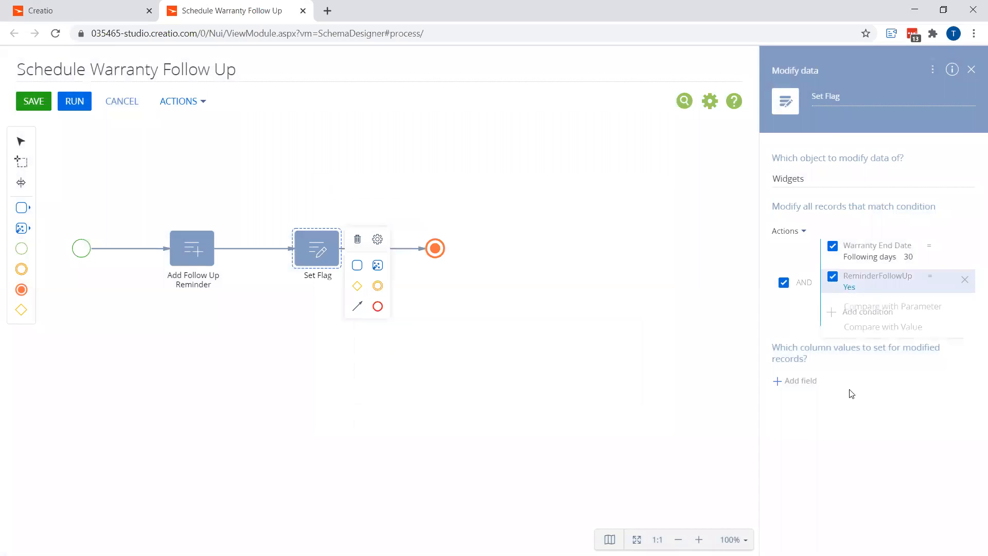
pyautogui.click(869, 325)
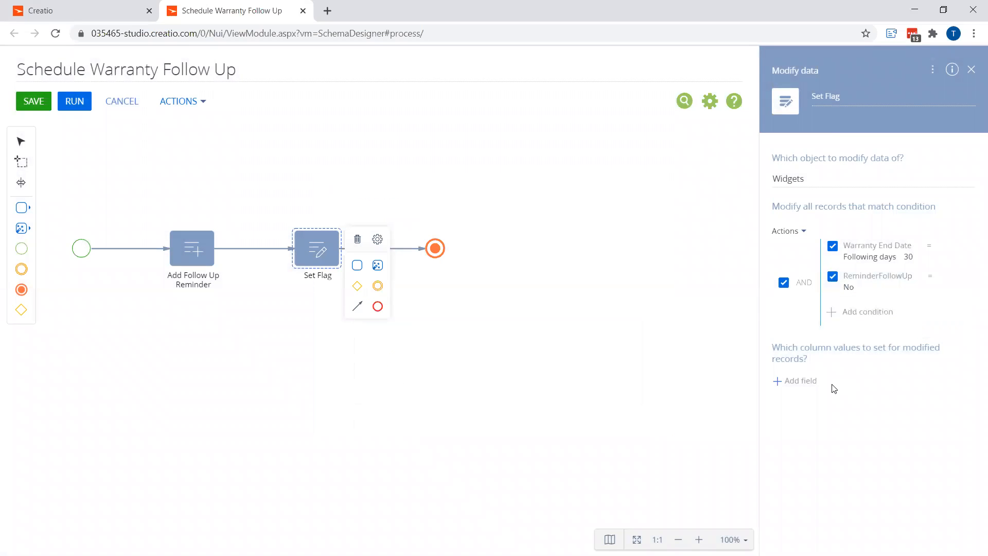
# Add the ReminderFollowUp field to modified values, set it to Boolean True, and save the process
pyautogui.click(806, 383)
pyautogui.scroll(-1, 325, 371)
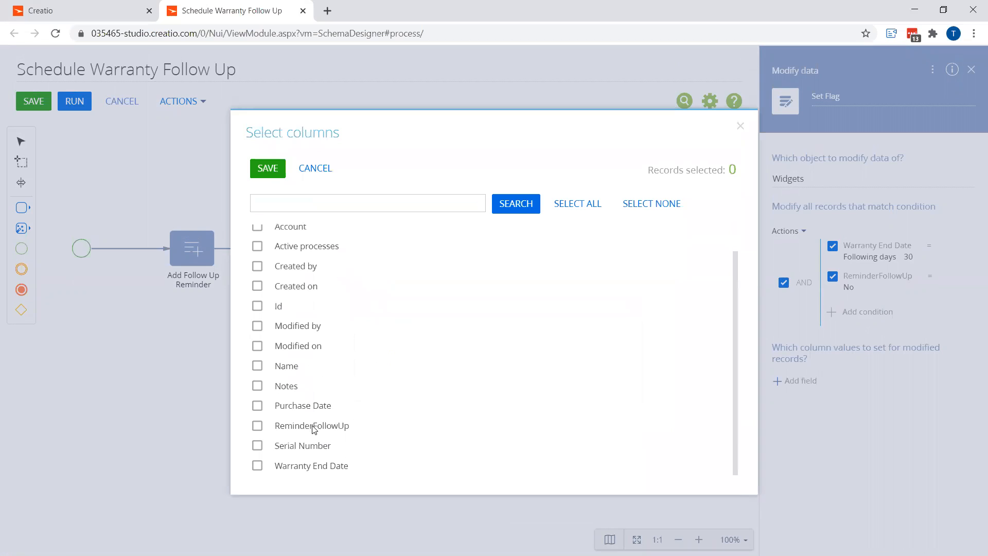
pyautogui.click(314, 429)
pyautogui.click(268, 168)
pyautogui.click(821, 405)
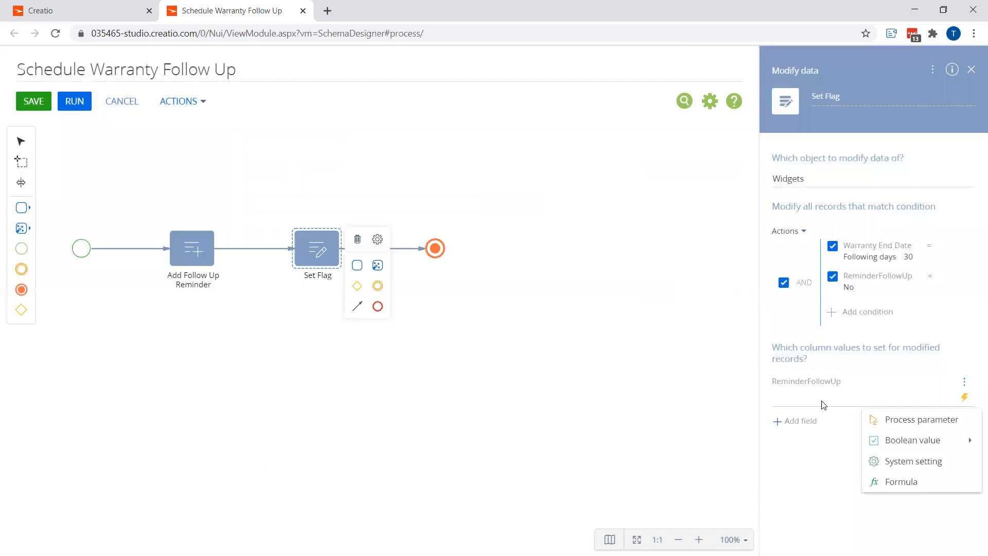
pyautogui.moveTo(875, 440)
pyautogui.click(842, 436)
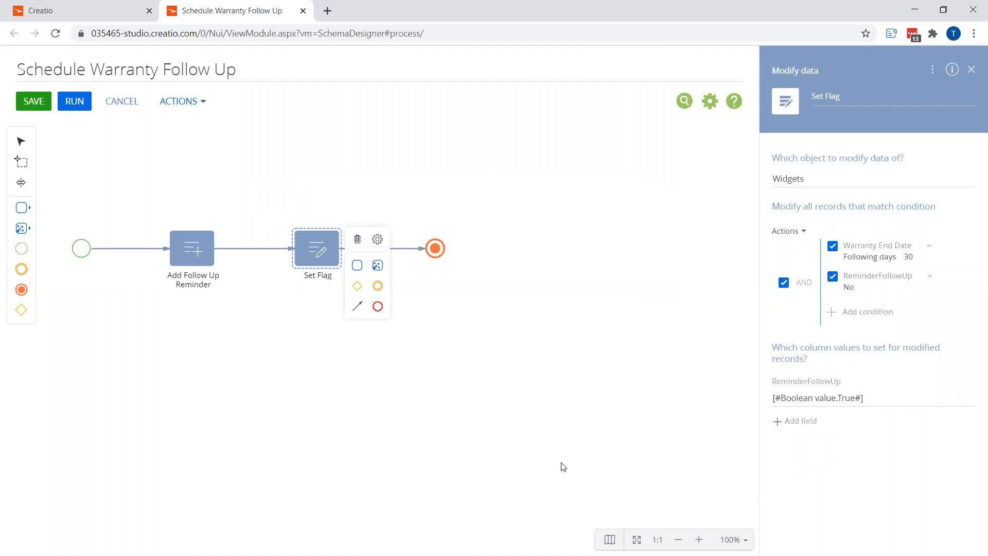
pyautogui.click(35, 101)
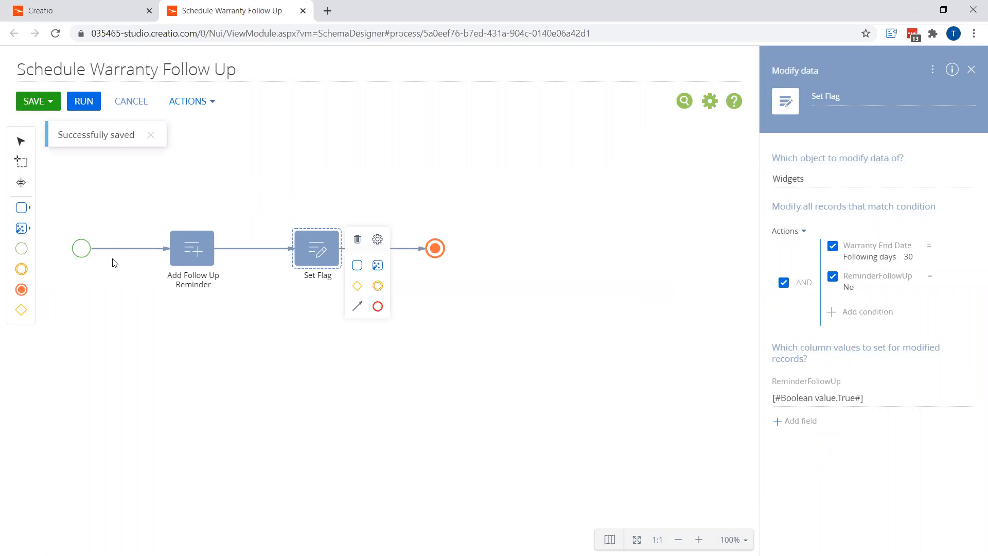
# Switch to the Creatio tab and start a data import from the Widgets section
pyautogui.click(85, 10)
pyautogui.click(54, 351)
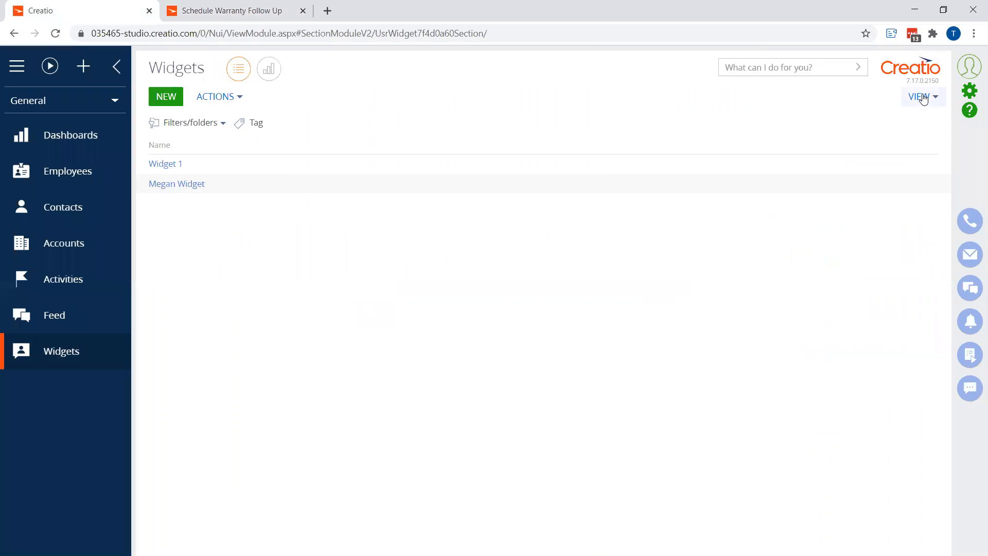
pyautogui.click(228, 97)
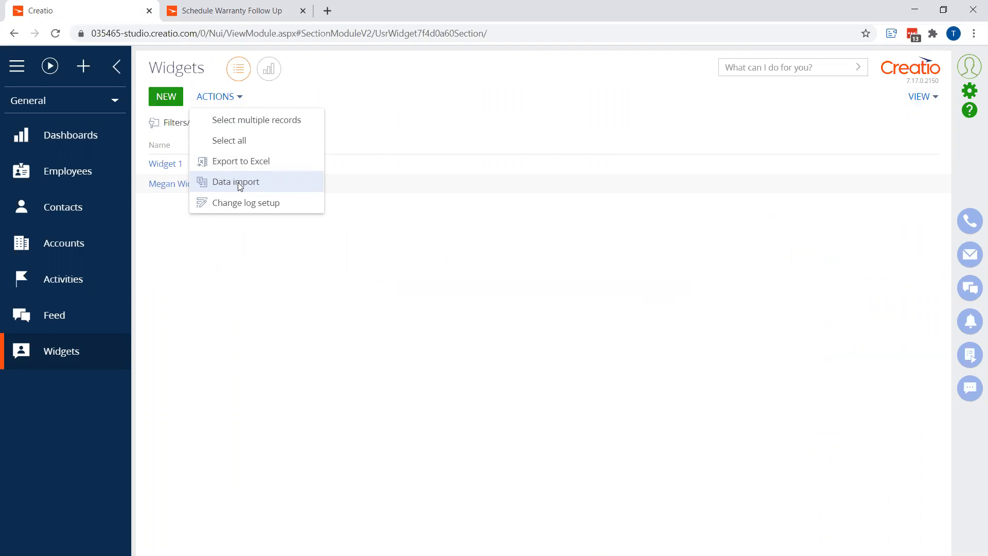
pyautogui.click(239, 185)
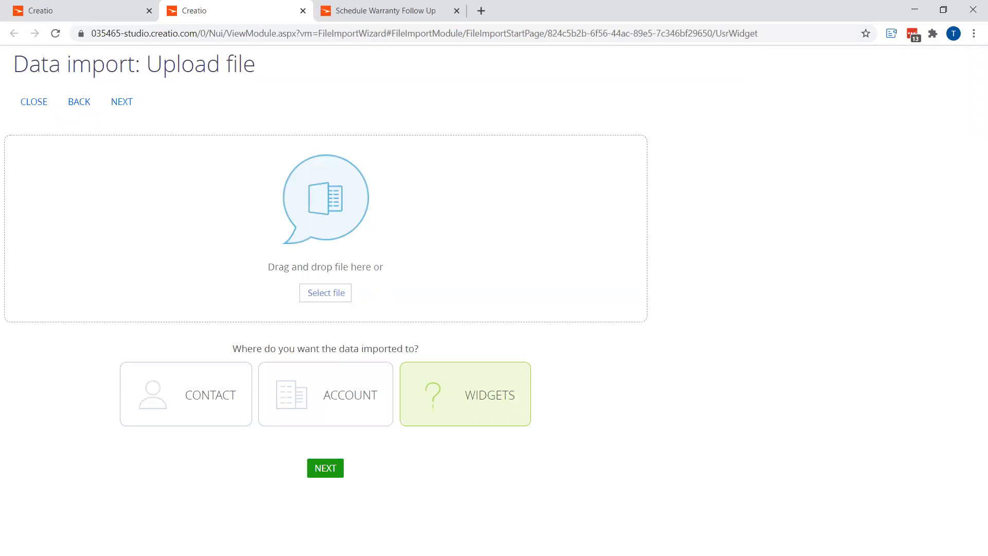
# Upload WidgetsImport.xlsx for Widgets and accept the suggested column mapping
pyautogui.moveTo(194, 375); pyautogui.dragTo(314, 263)
pyautogui.click(332, 467)
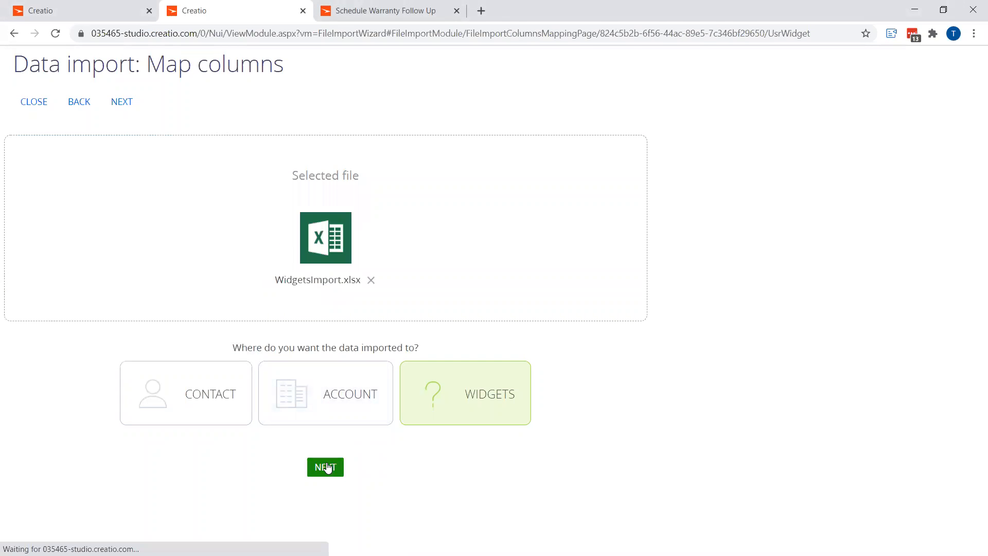
pyautogui.click(320, 466)
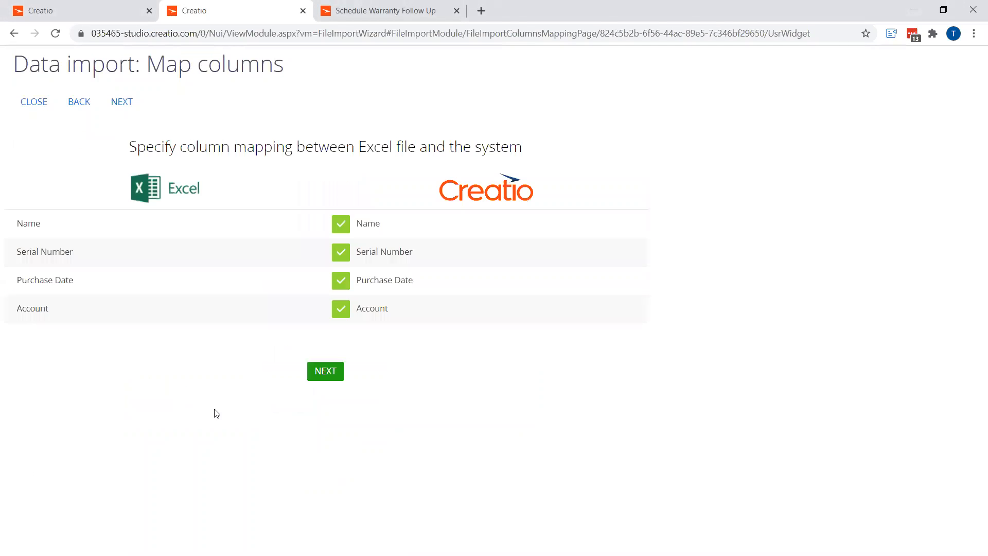
pyautogui.click(327, 378)
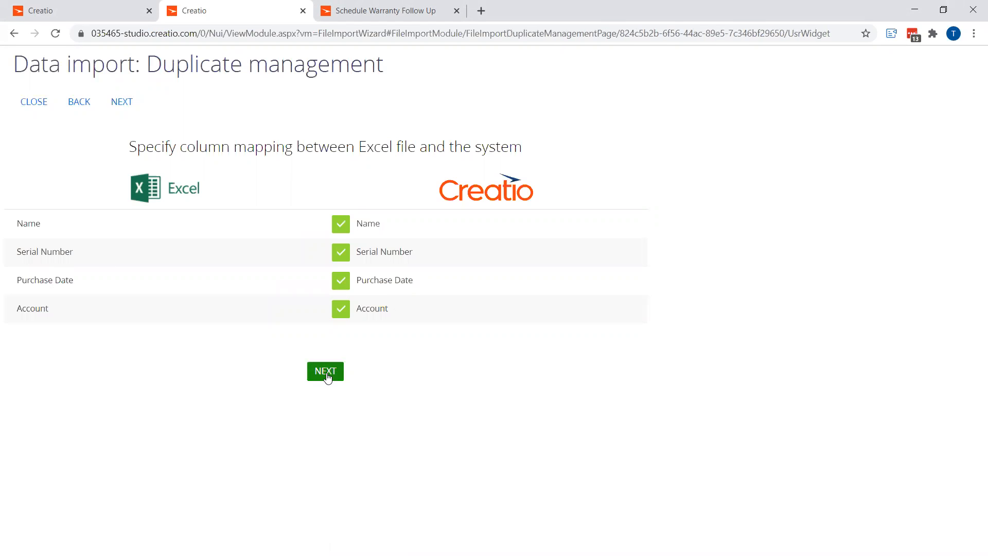
# Run the import with duplicates matched on Name and Account, and return to the Widgets section list
pyautogui.click(28, 269)
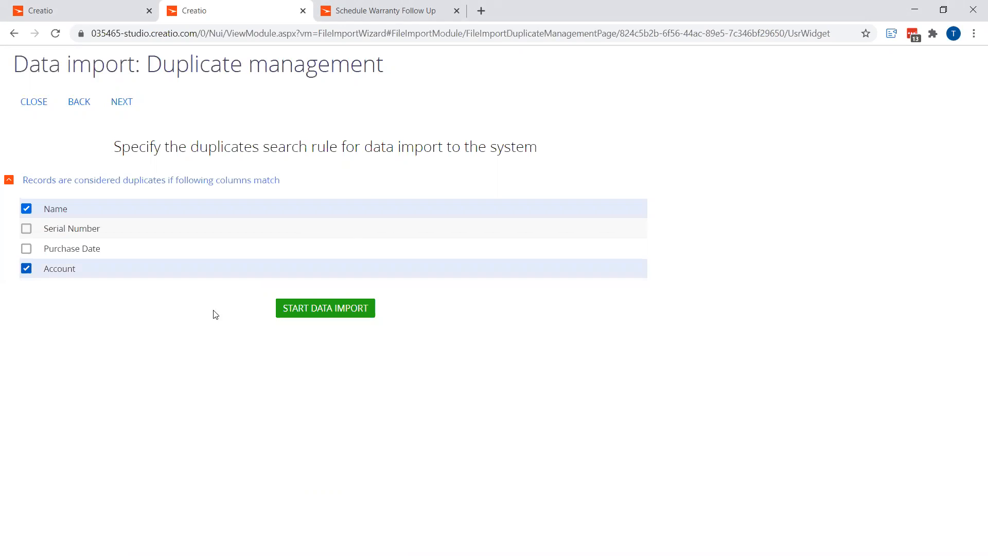
pyautogui.click(330, 310)
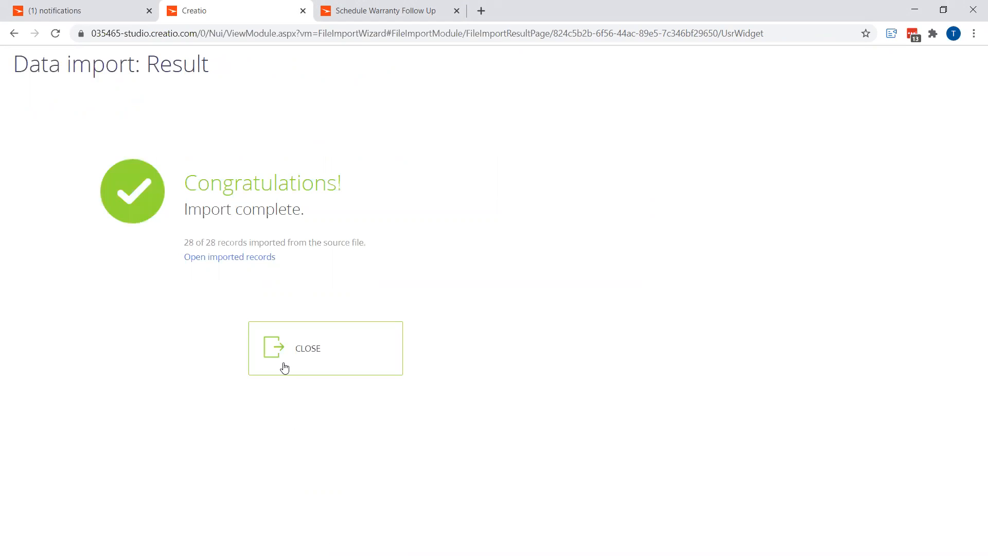
pyautogui.click(281, 352)
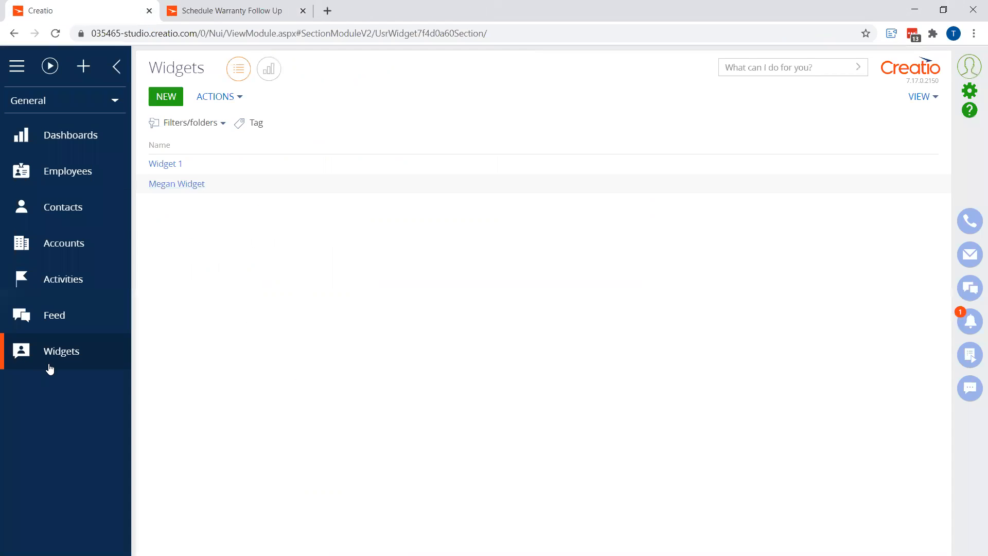
pyautogui.click(62, 342)
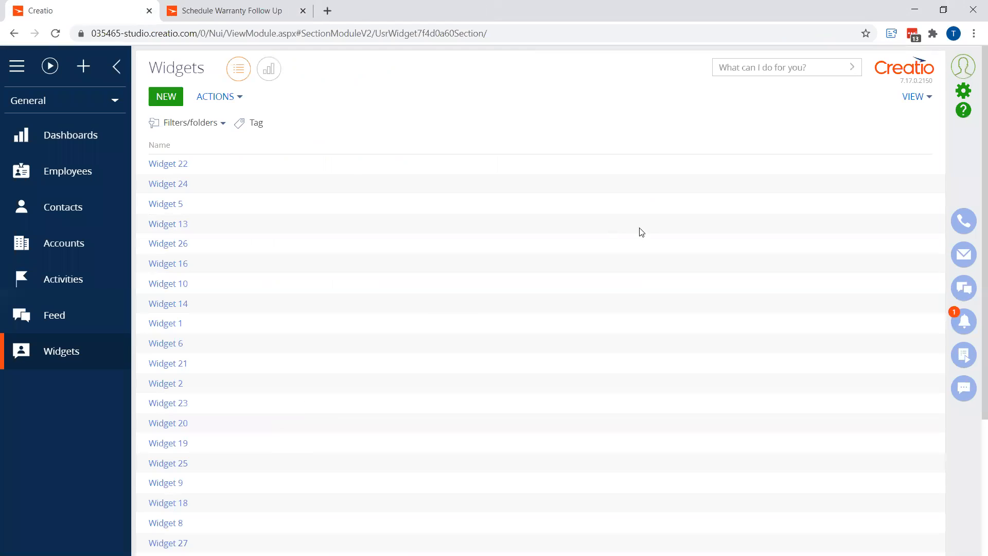
# Run the Schedule Warranty Follow Up process
pyautogui.click(232, 16)
pyautogui.click(85, 101)
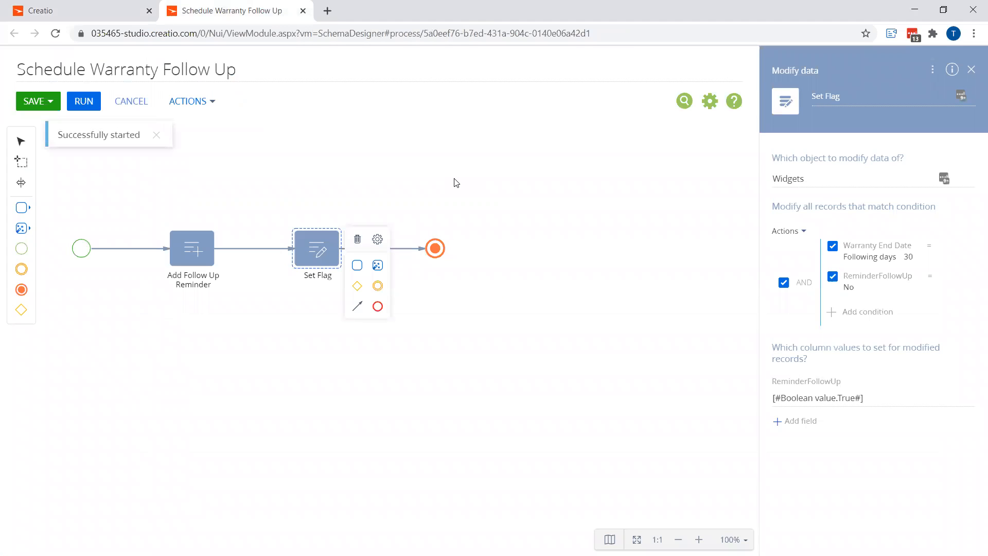
# Check the follow-up activity the process created and the activities listed on its linked widget record
pyautogui.click(84, 10)
pyautogui.click(67, 282)
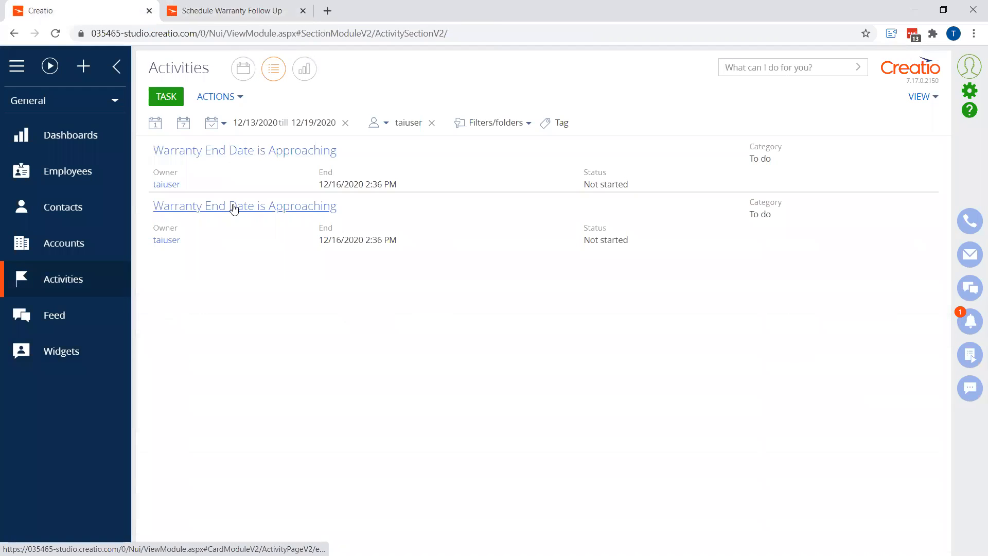
pyautogui.click(234, 208)
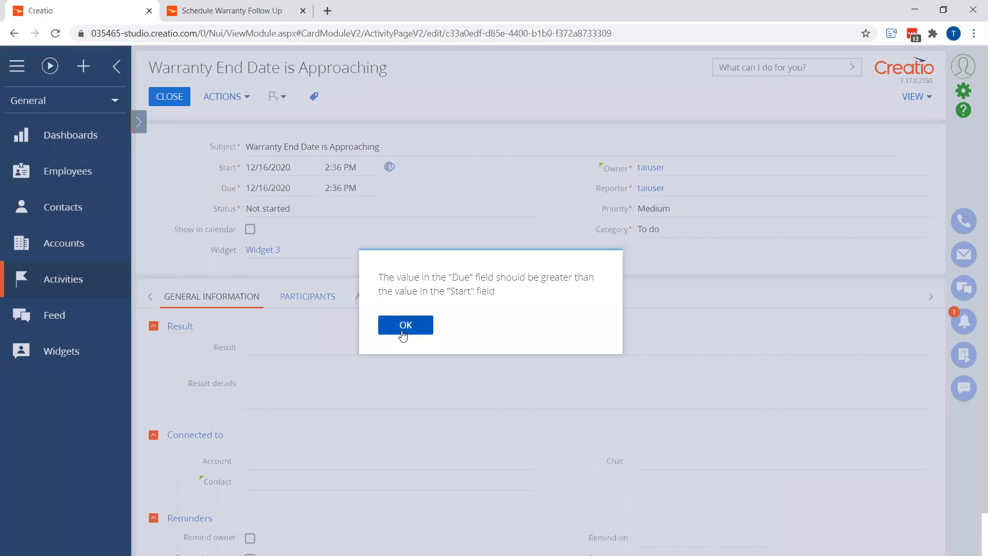
pyautogui.click(400, 327)
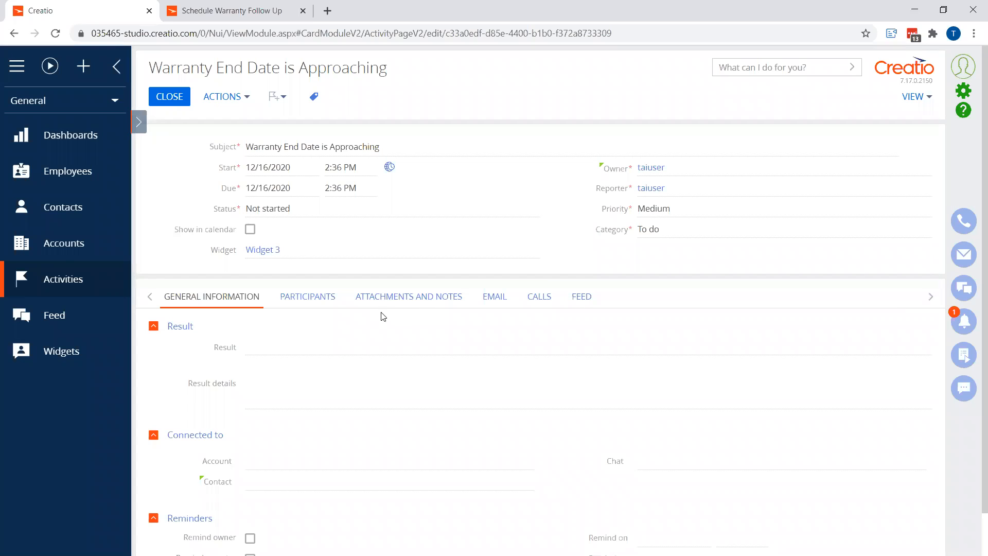
pyautogui.click(268, 251)
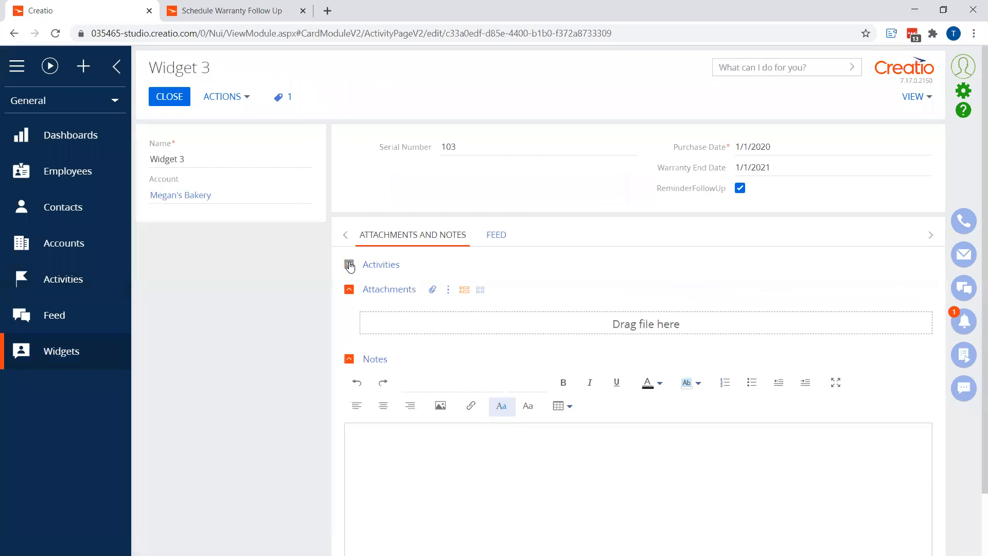
pyautogui.click(350, 265)
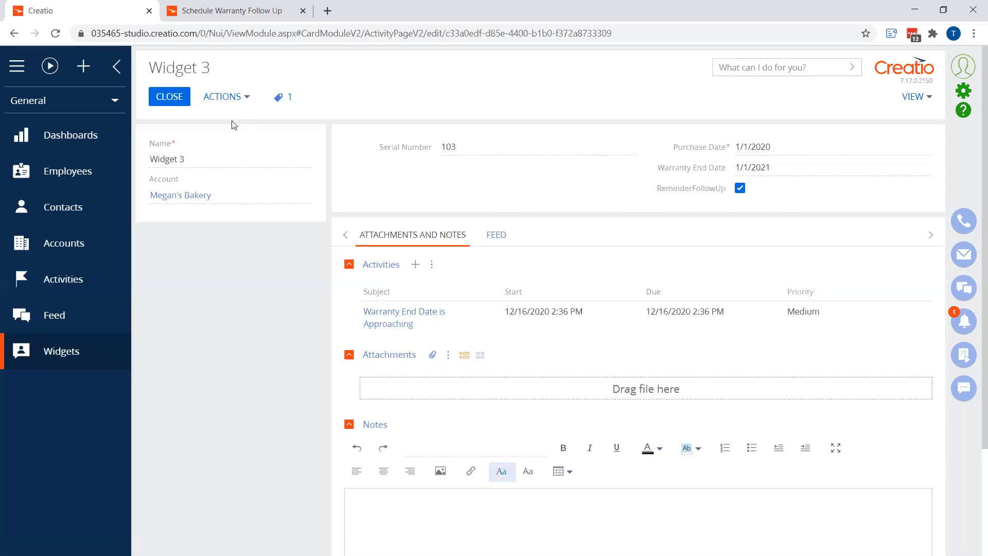
# Change the process's start event into a Start timer
pyautogui.click(203, 11)
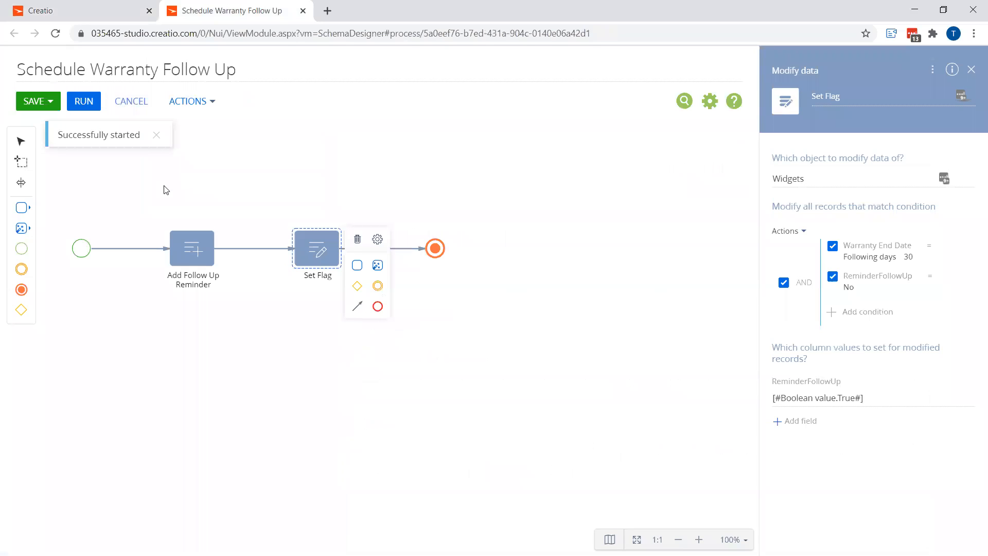
pyautogui.click(82, 251)
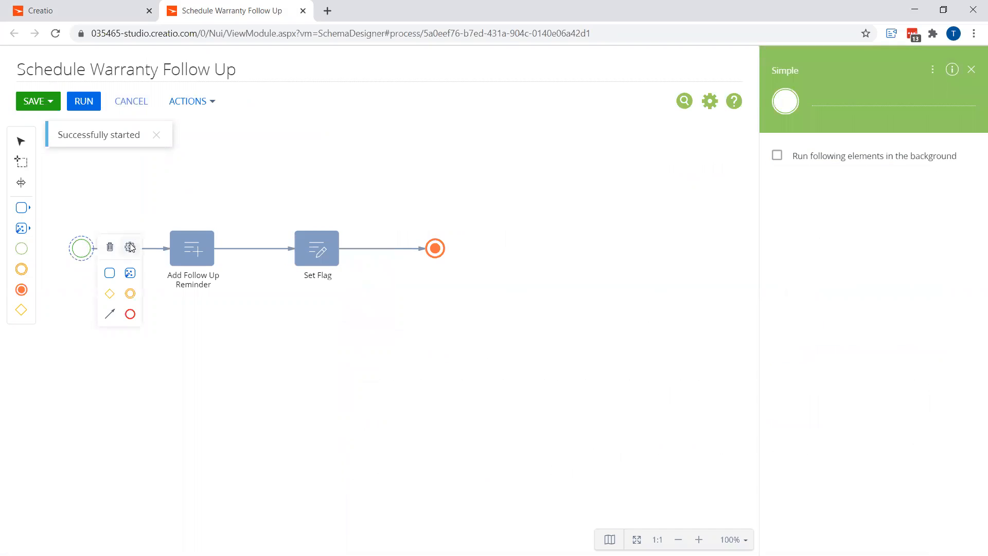
pyautogui.click(131, 248)
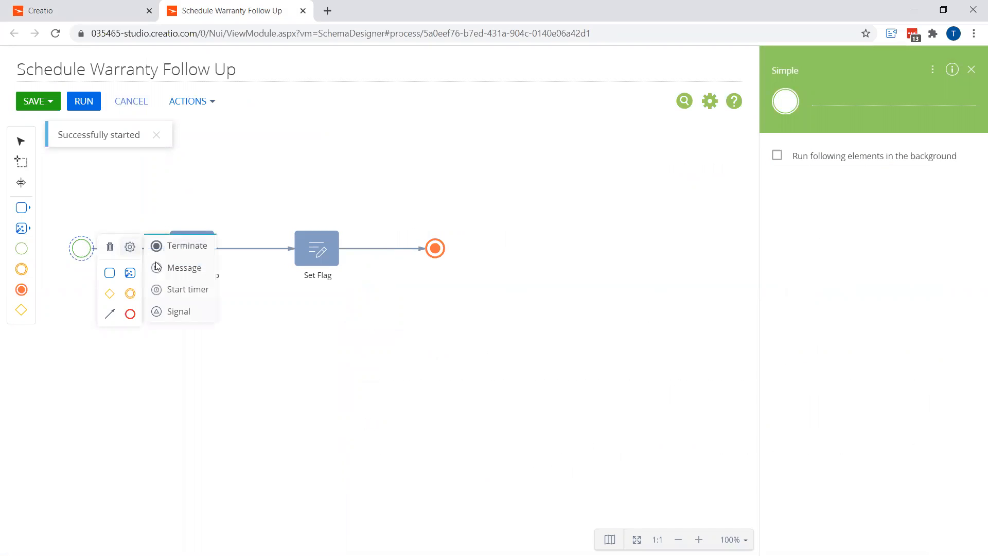
pyautogui.click(181, 289)
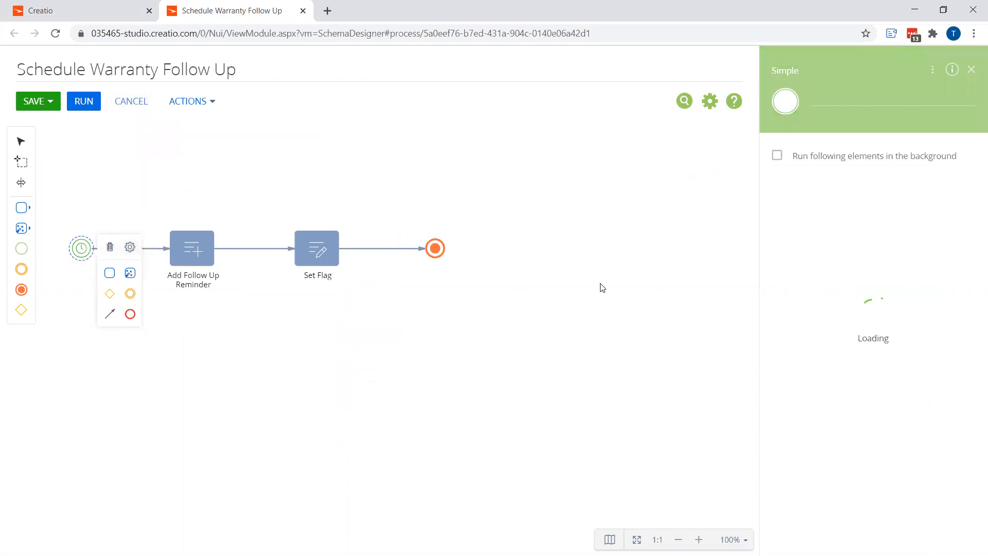
# Set the timer to run every 1 day at 8:00 AM
pyautogui.click(807, 177)
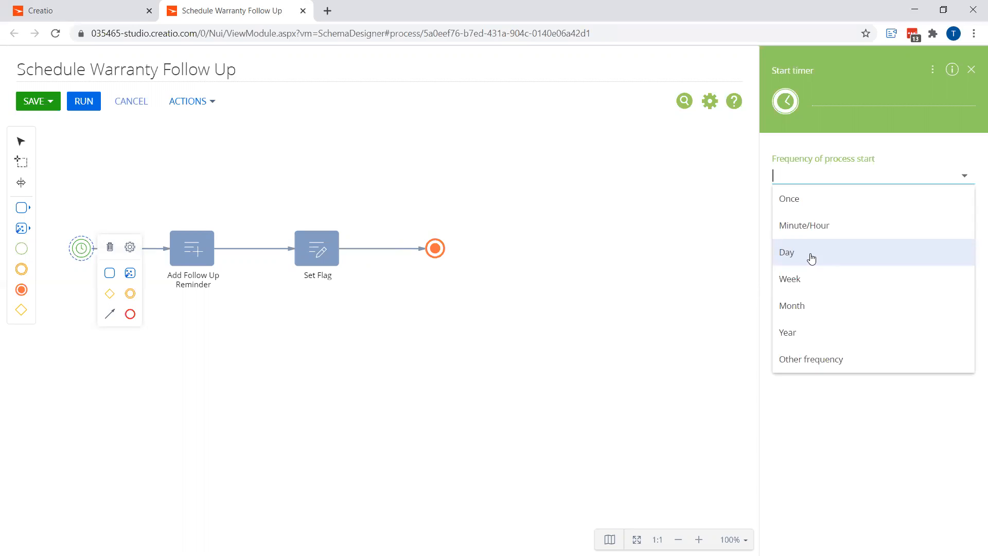
pyautogui.click(812, 259)
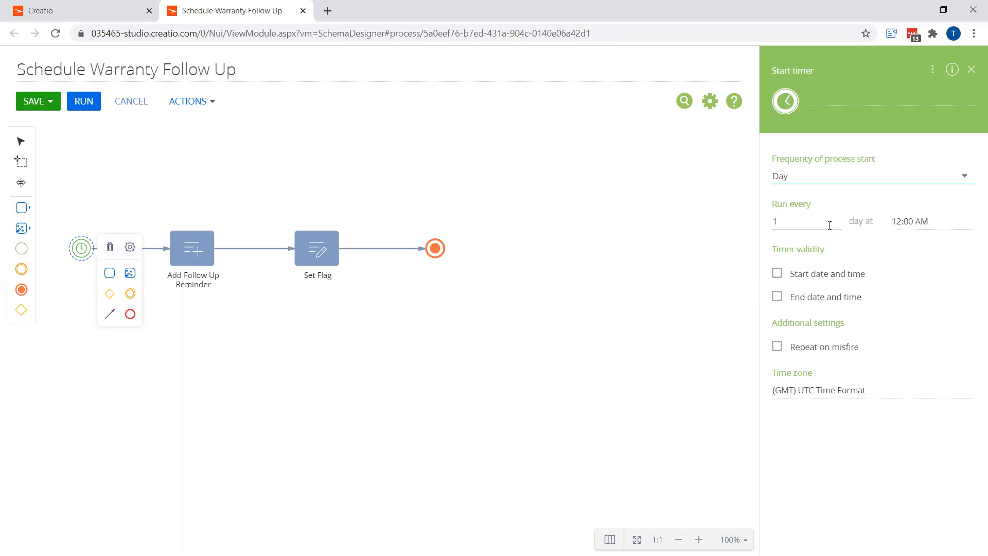
pyautogui.click(918, 223)
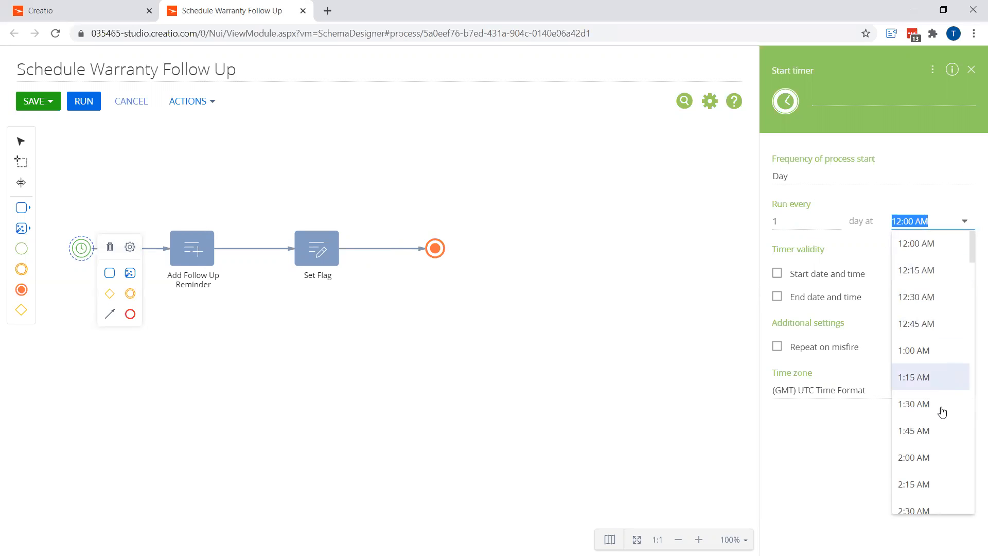
pyautogui.scroll(-15, 937, 412)
pyautogui.scroll(-10, 937, 421)
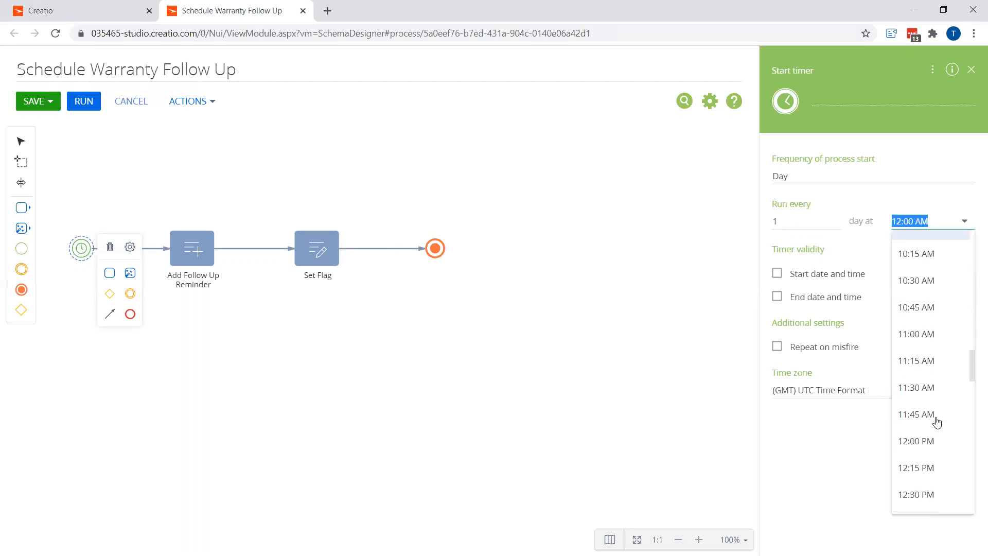
pyautogui.scroll(13, 937, 421)
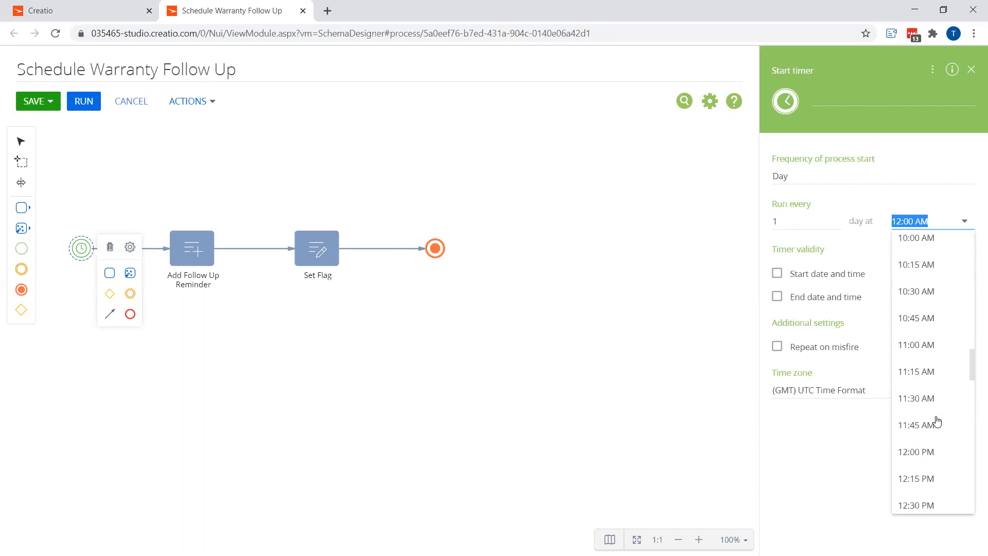
pyautogui.scroll(-2, 932, 425)
pyautogui.scroll(-1, 931, 428)
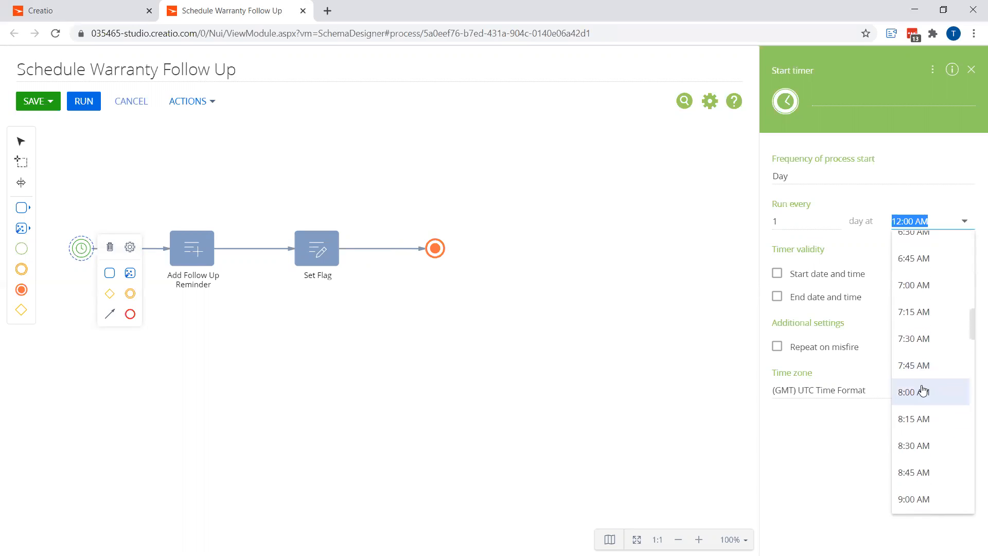
pyautogui.click(922, 390)
# Set the timer's time zone to Central Time (US & Canada) (GMT-06:00) and save the process
pyautogui.click(843, 391)
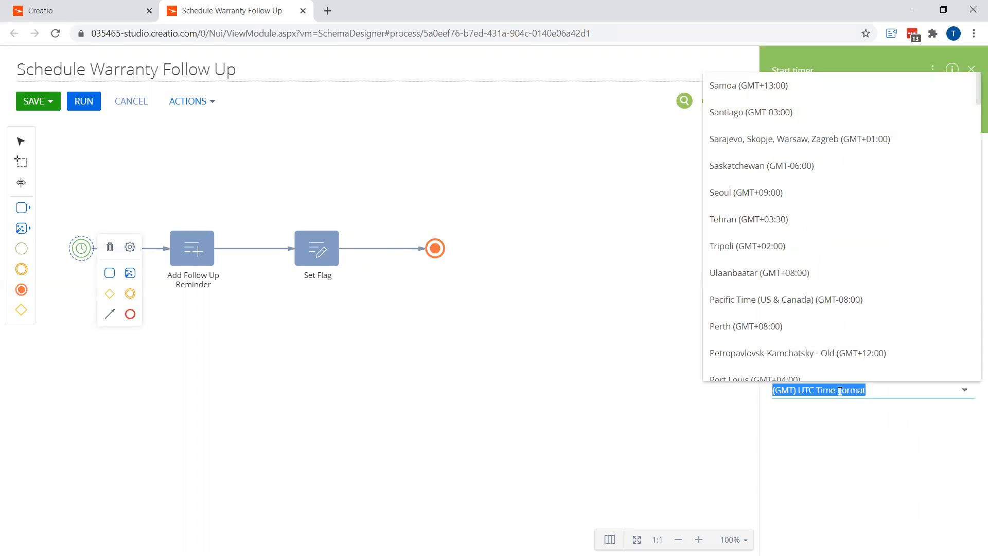
pyautogui.scroll(-15, 805, 276)
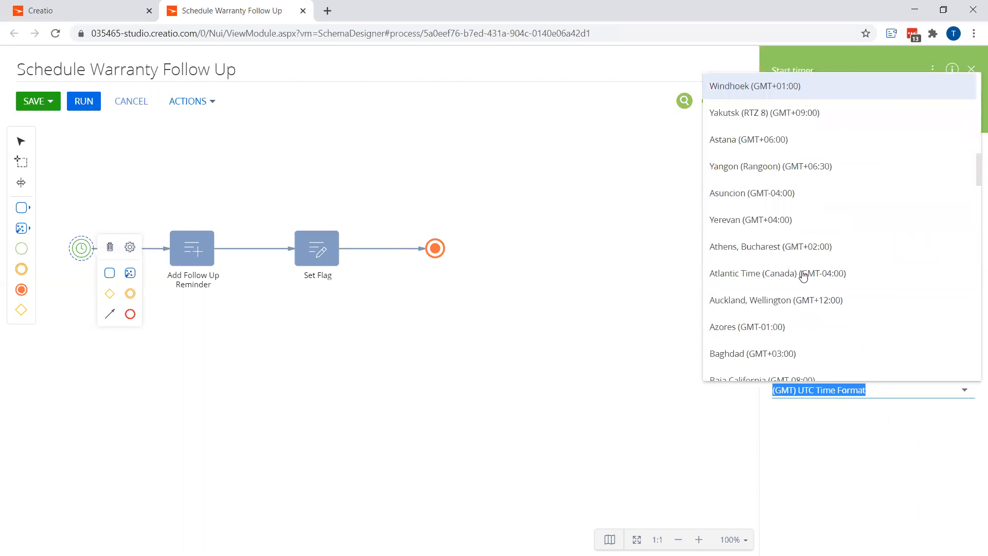
pyautogui.scroll(-5, 804, 276)
pyautogui.write('cen')
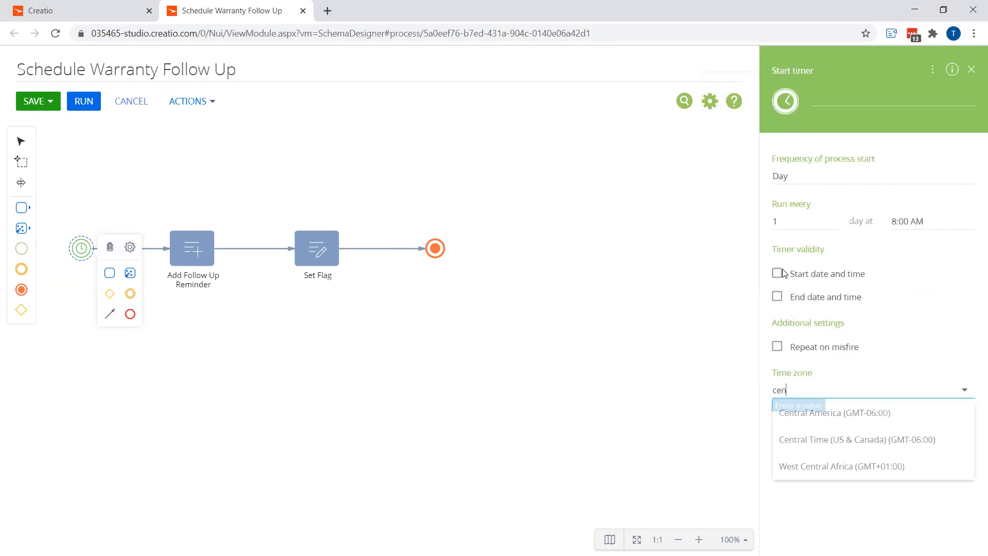
pyautogui.click(840, 441)
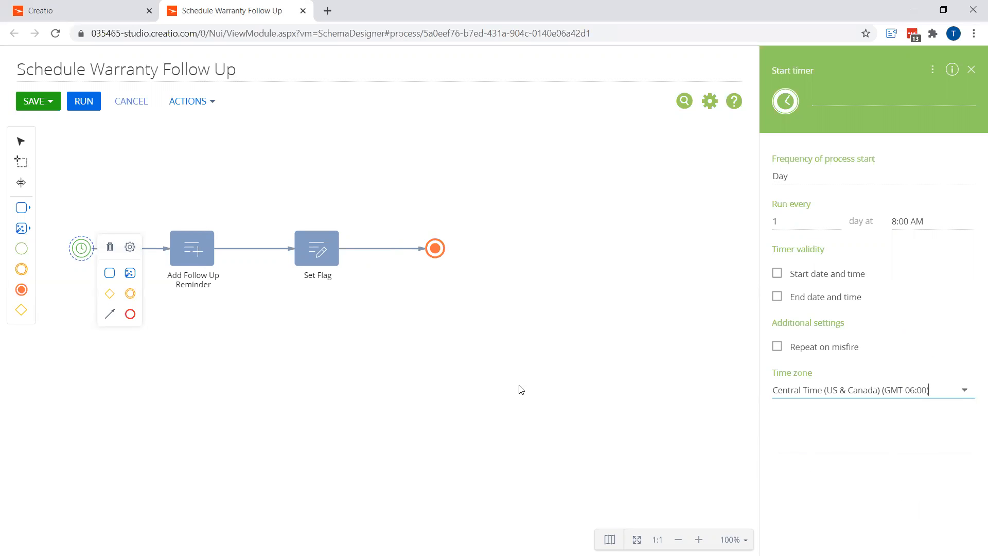
pyautogui.click(35, 103)
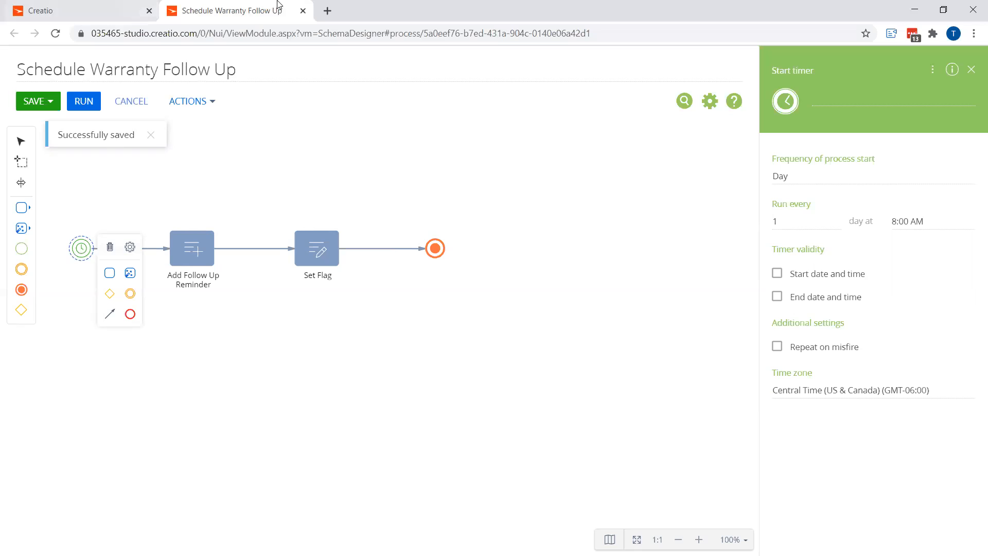
# Close the process designer and create a new dashboard panel titled Widgets Dashboards
pyautogui.click(303, 10)
pyautogui.click(171, 100)
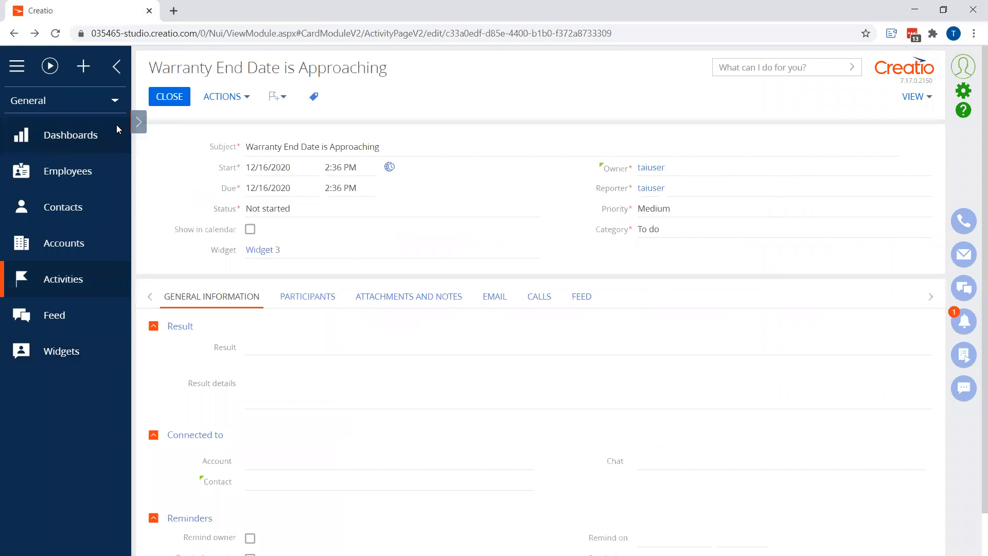
pyautogui.click(88, 136)
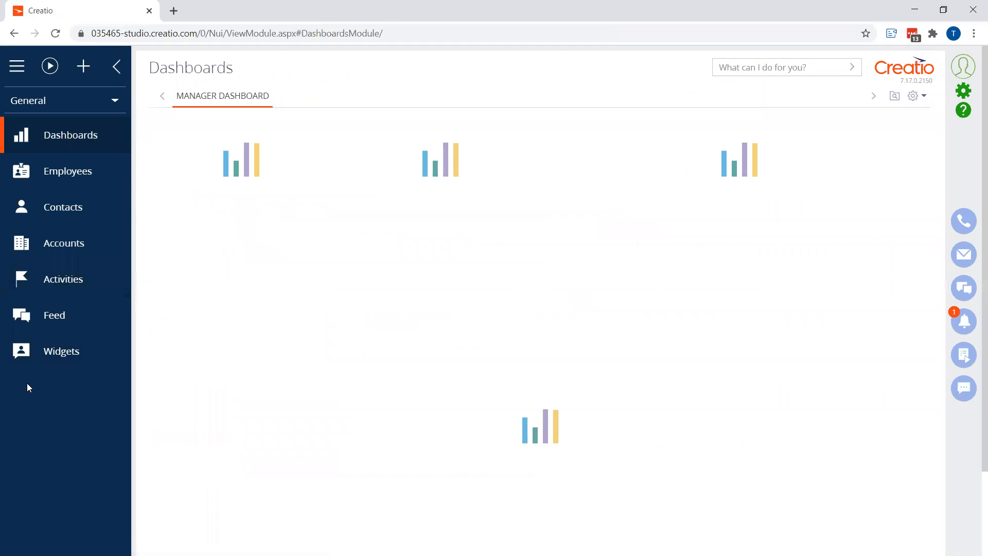
pyautogui.click(915, 96)
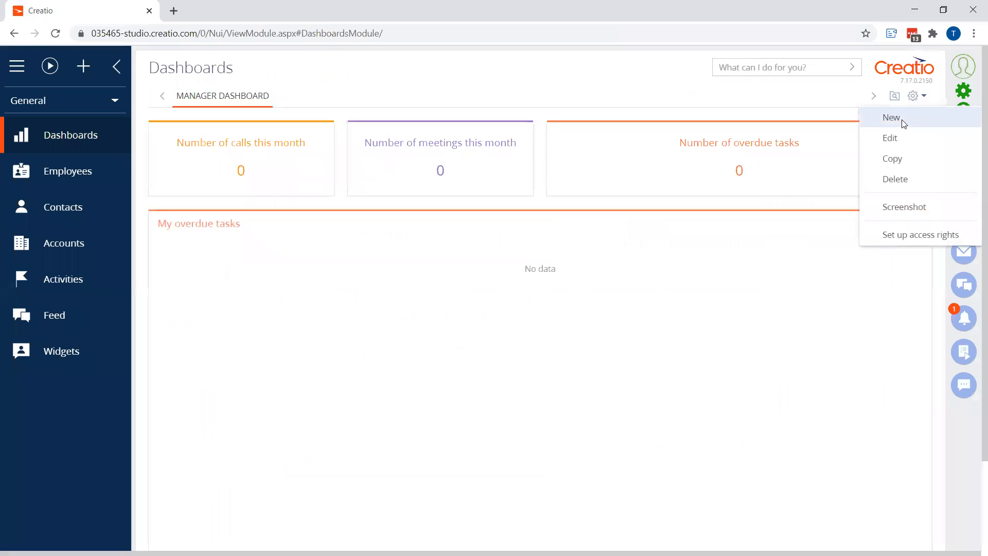
pyautogui.click(892, 118)
pyautogui.click(382, 117)
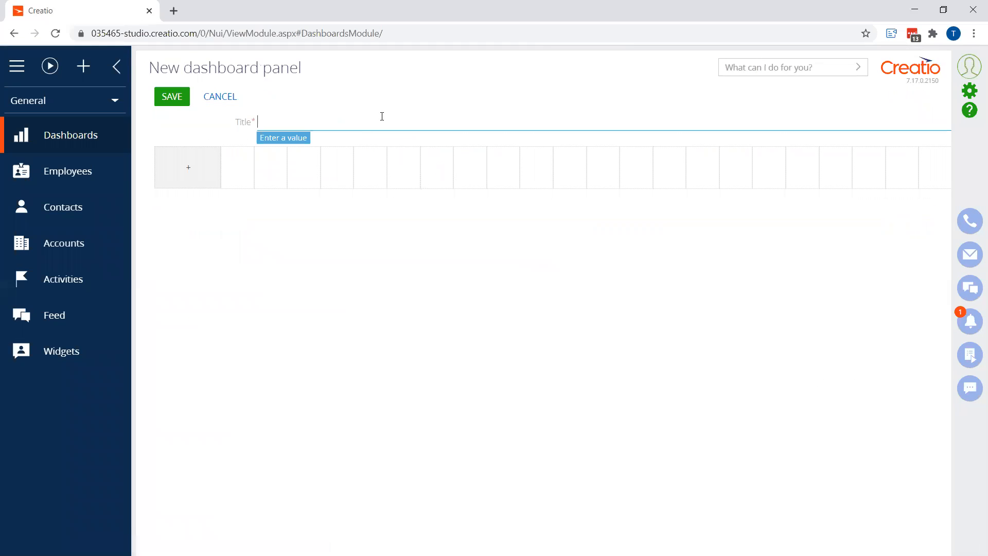
pyautogui.write('Widgets Dashboa')
# Add a chart titled Widgets Sold by Month to the panel, based on the Widgets object
pyautogui.click(199, 172)
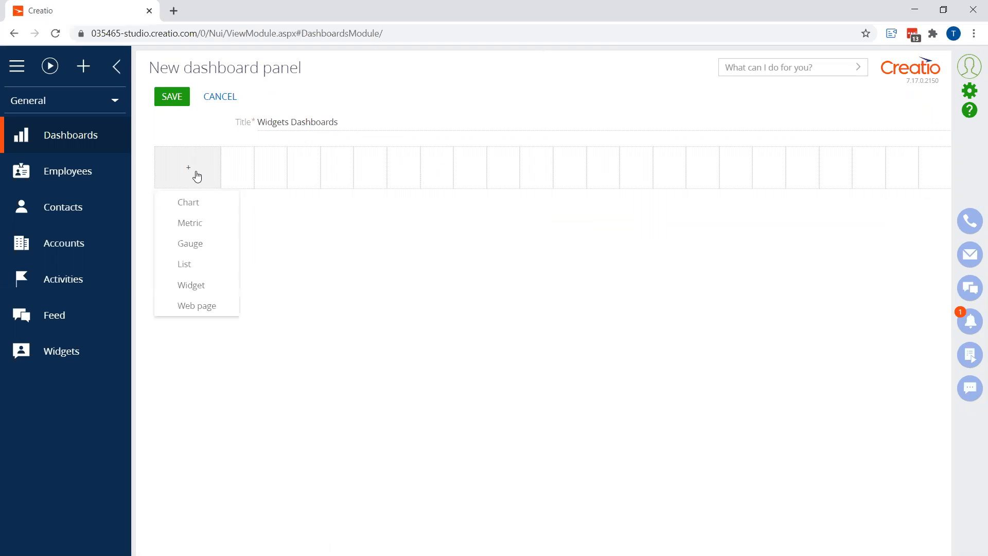
pyautogui.click(197, 207)
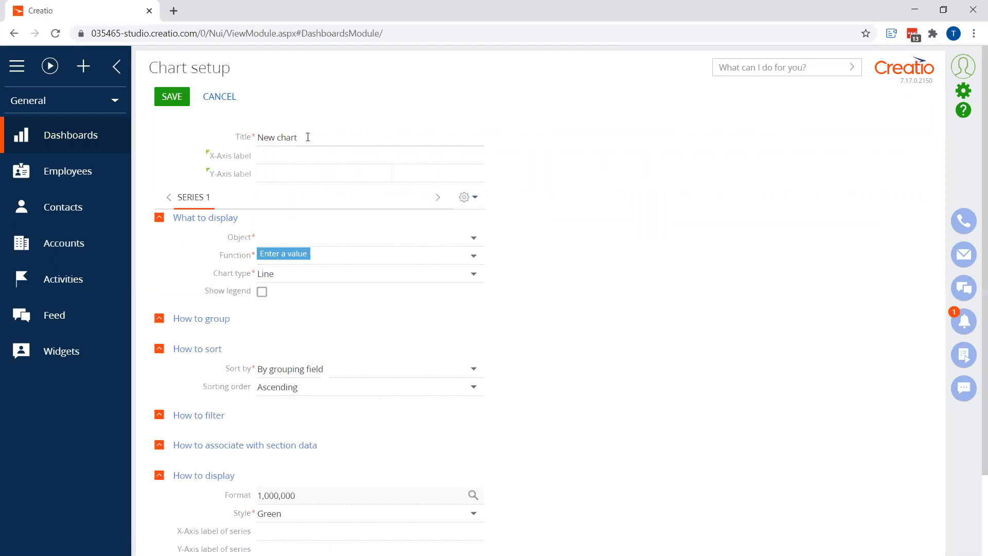
pyautogui.write('Widges')
pyautogui.press('BackSpace')
pyautogui.press('BackSpace')
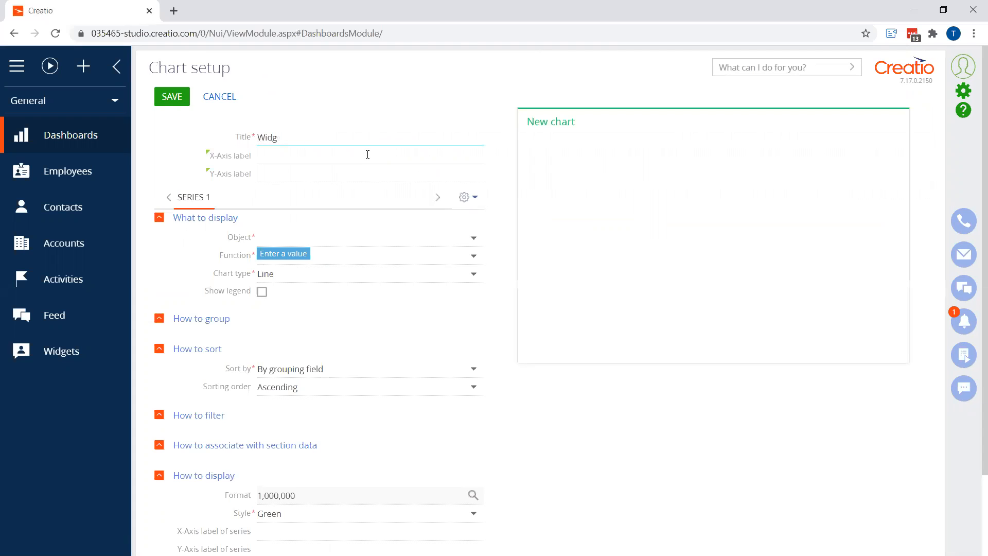
pyautogui.write('ets Sold by Month')
pyautogui.click(307, 242)
pyautogui.write('wid')
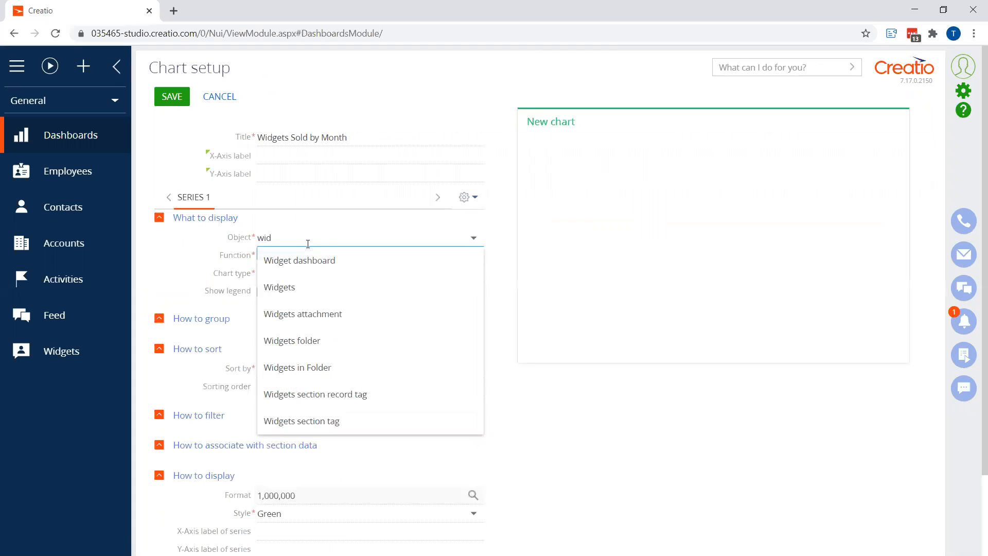
pyautogui.click(304, 290)
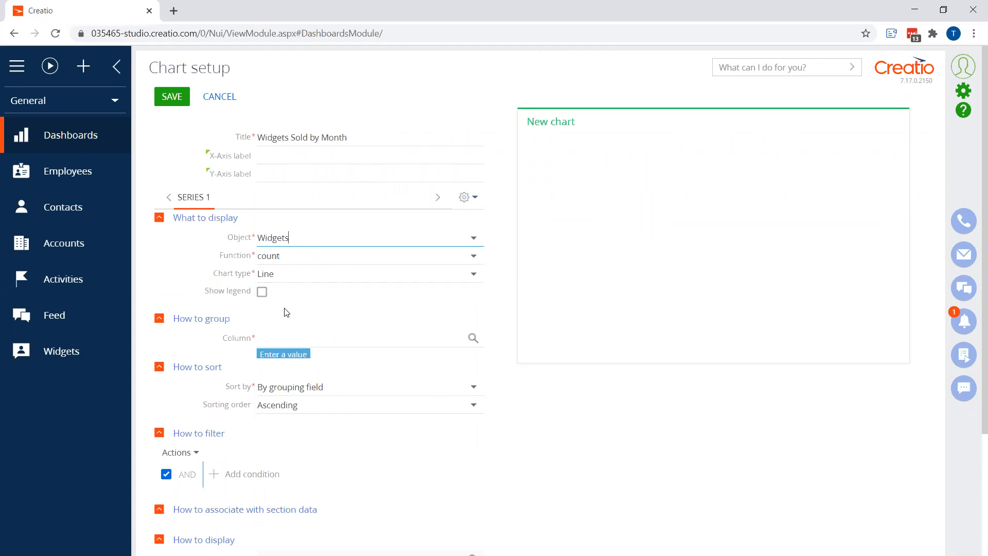
# Group the chart by the Purchase Date column using the Month format
pyautogui.click(312, 337)
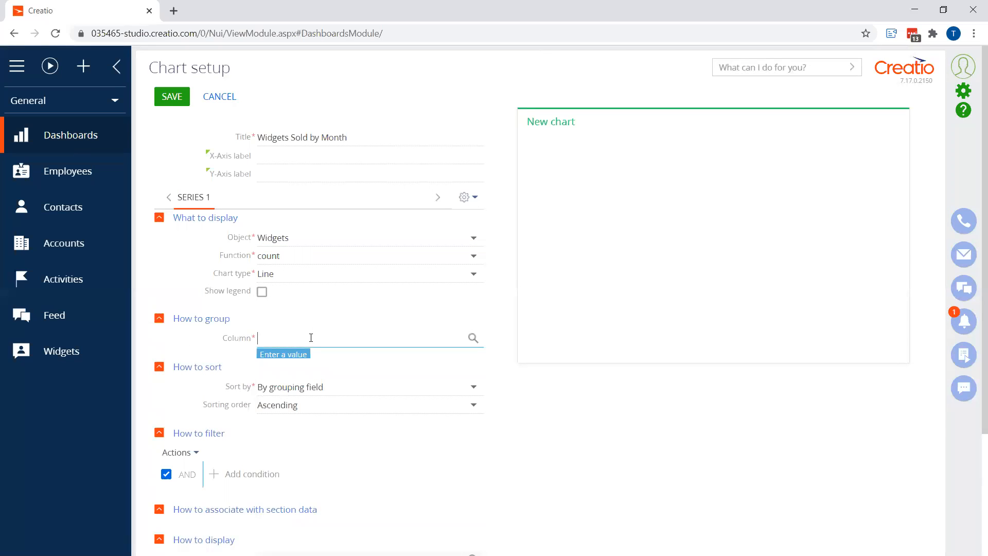
pyautogui.click(472, 339)
pyautogui.click(371, 308)
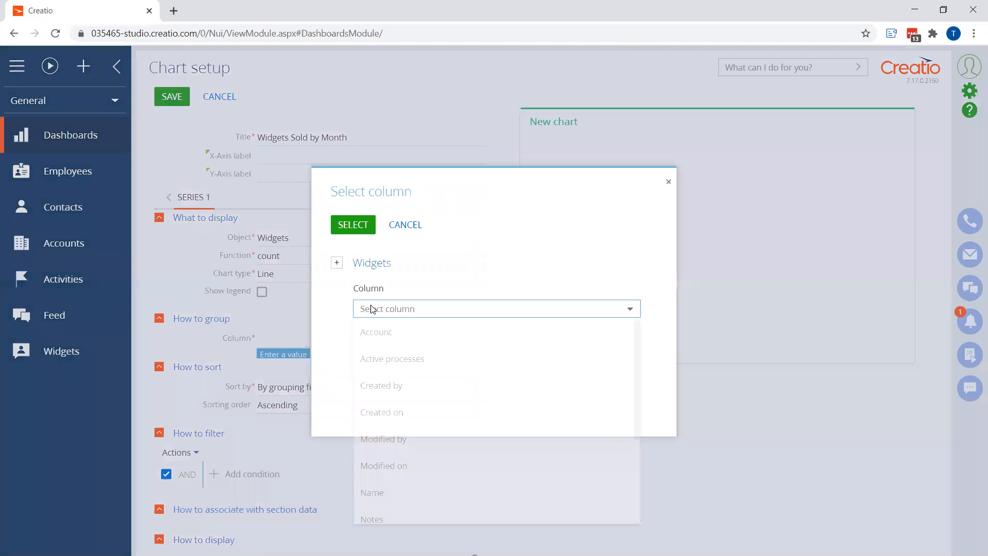
pyautogui.scroll(-3, 404, 488)
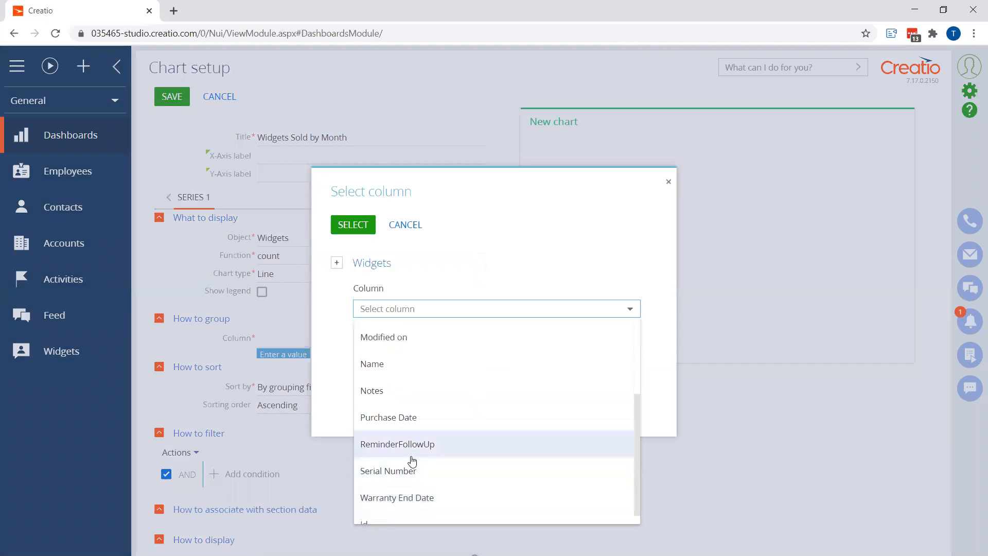
pyautogui.click(401, 421)
pyautogui.click(353, 224)
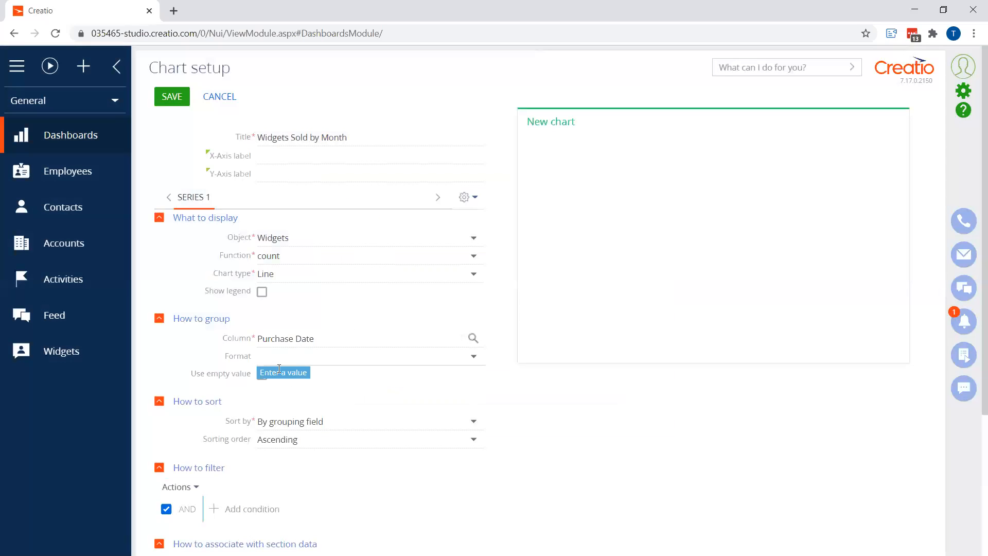
pyautogui.click(467, 361)
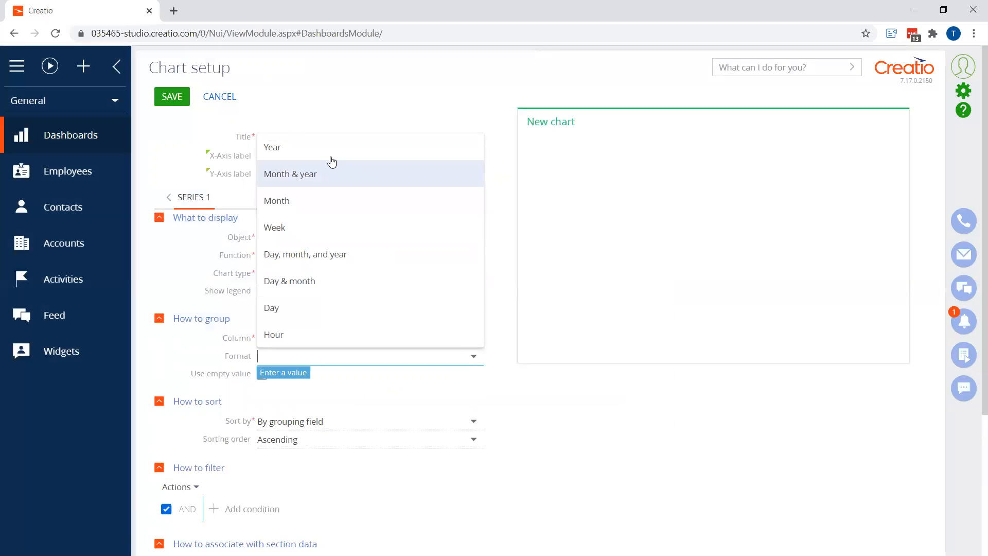
pyautogui.click(282, 202)
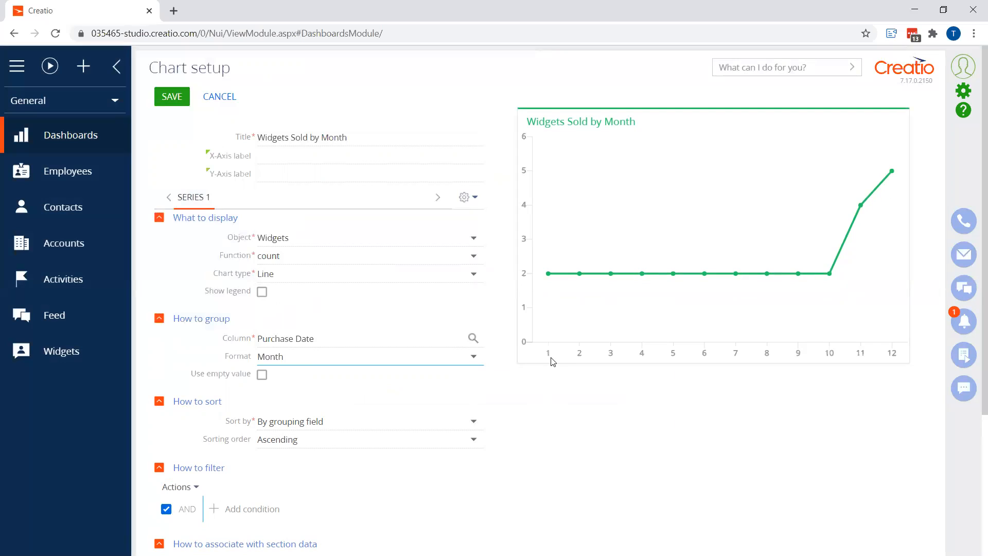
pyautogui.moveTo(829, 279)
pyautogui.click(472, 357)
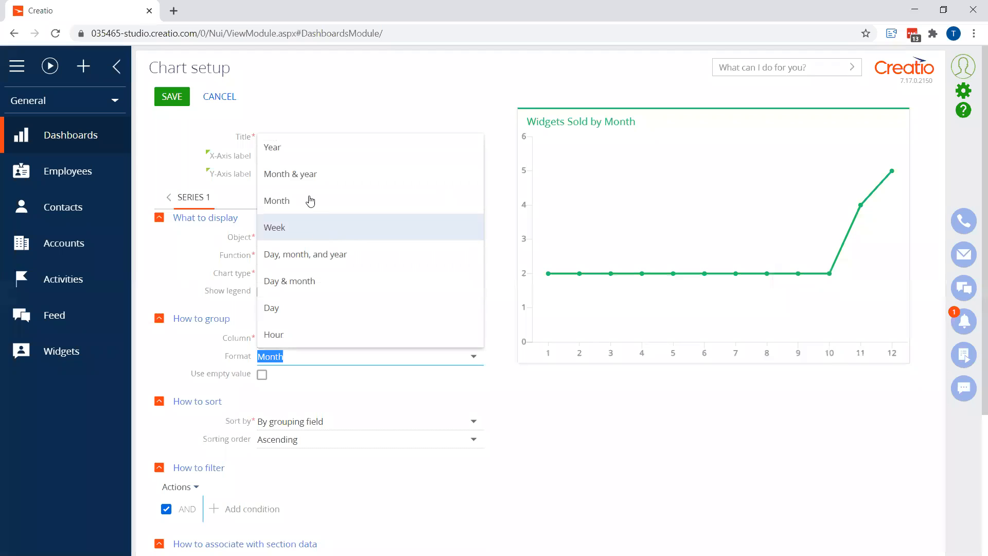
pyautogui.click(334, 177)
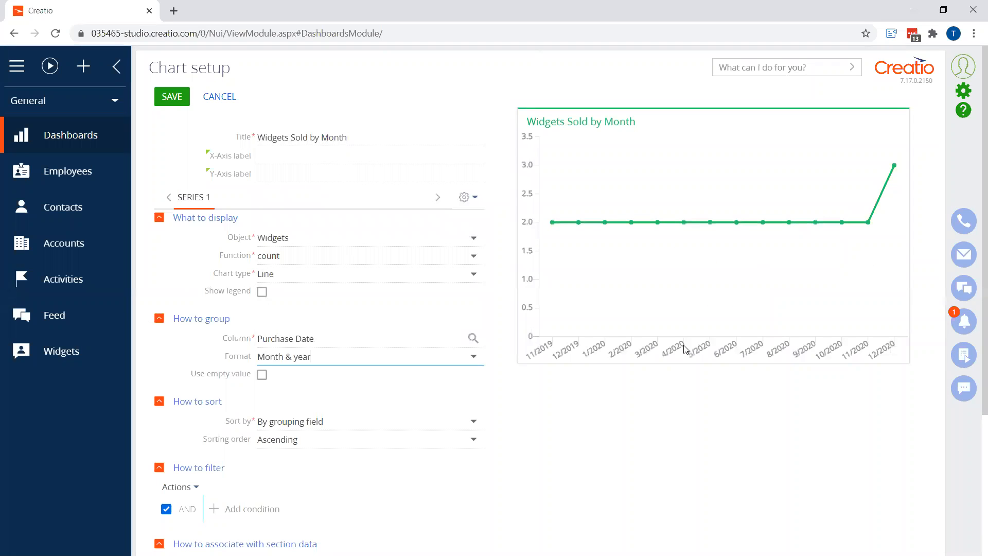
pyautogui.click(474, 363)
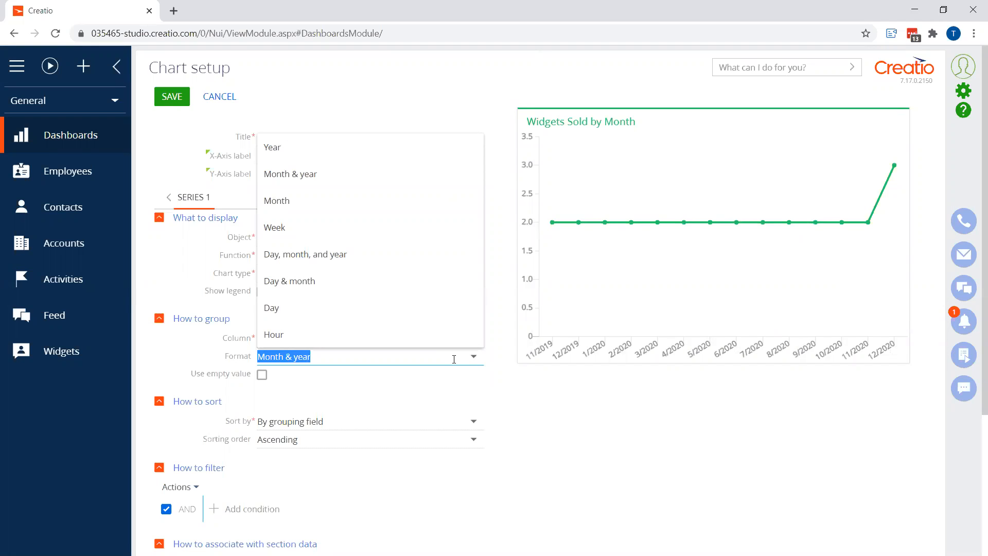
pyautogui.click(366, 205)
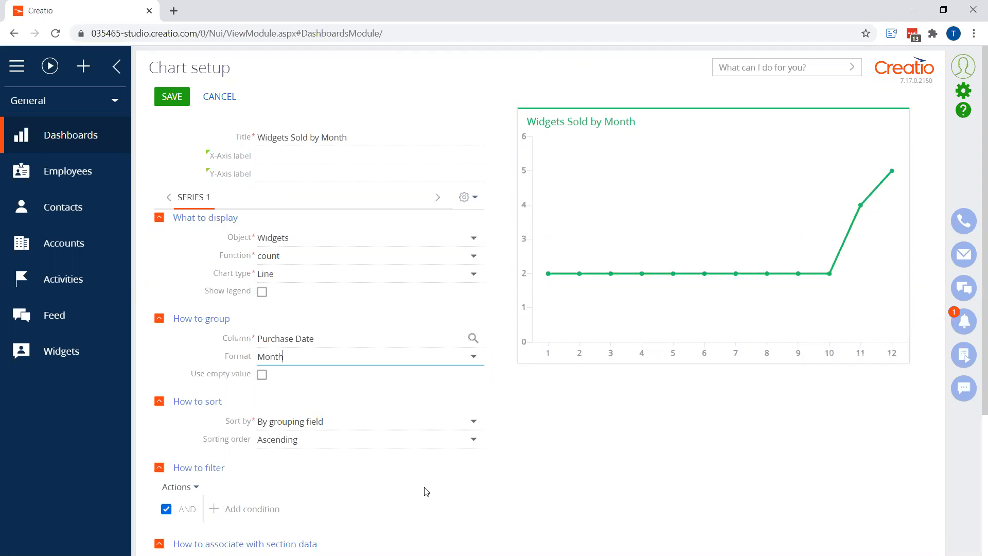
# Add a filter condition on Purchase Date set to Current year
pyautogui.scroll(-2, 325, 474)
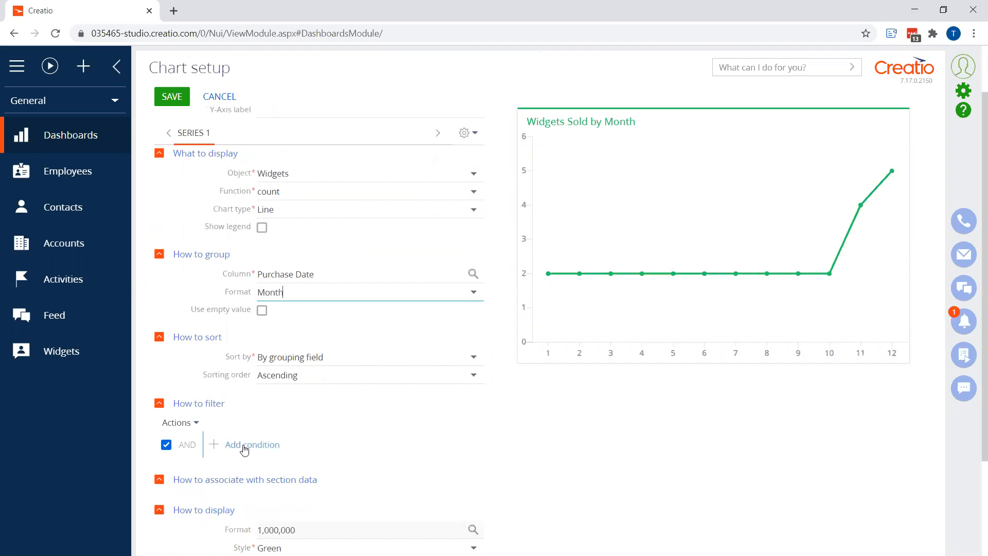
pyautogui.click(244, 446)
pyautogui.write('pur')
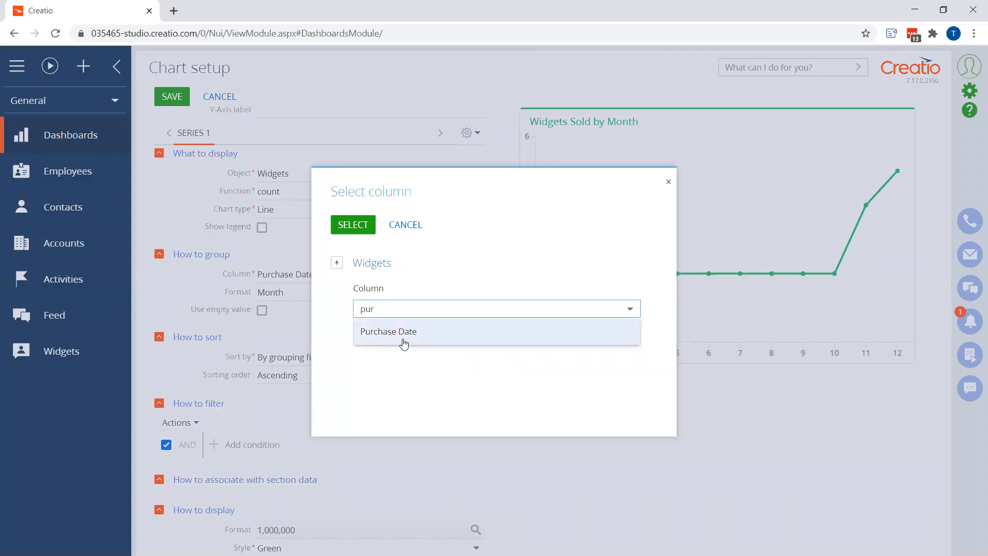
pyautogui.click(403, 337)
pyautogui.click(367, 223)
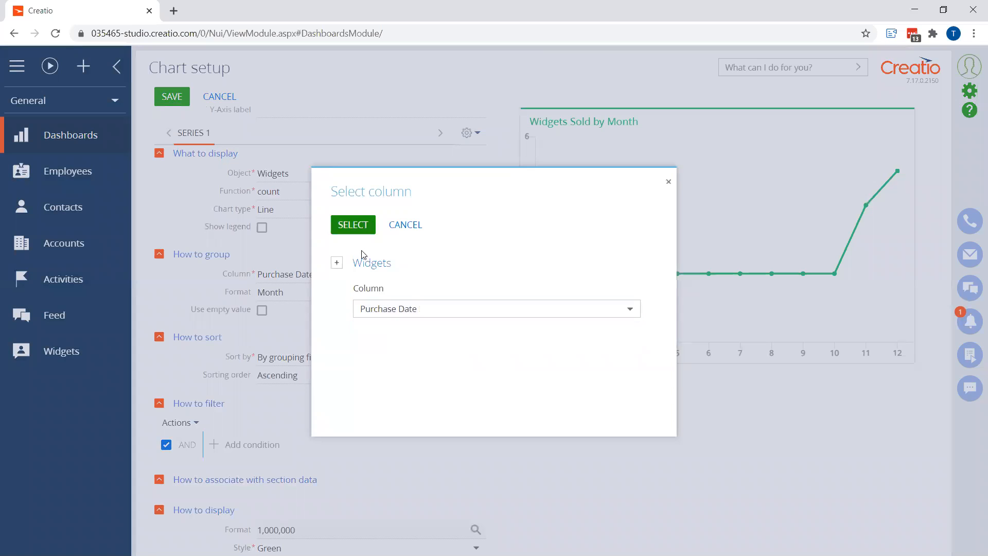
pyautogui.moveTo(379, 393)
pyautogui.click(485, 415)
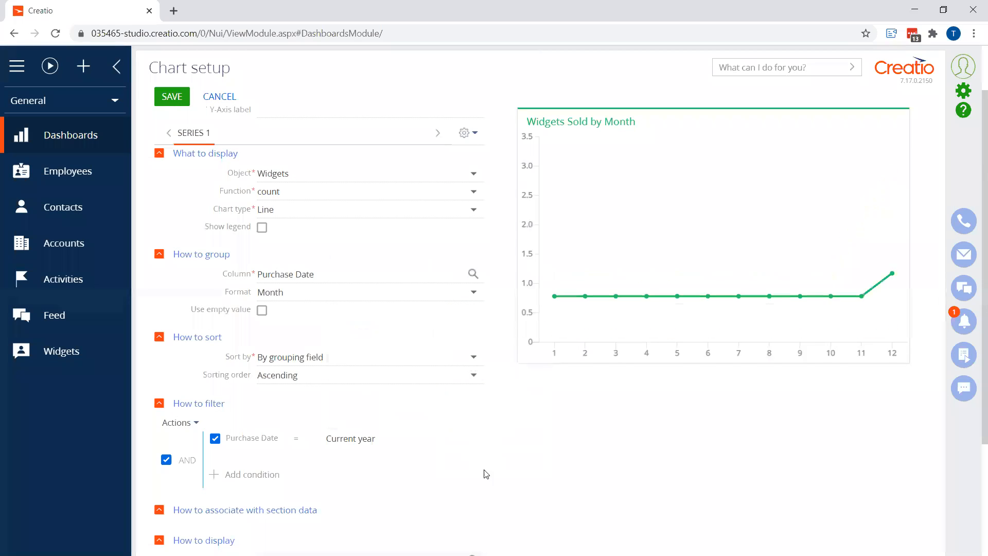
# Set the series' Y-axis label to Current Year and copy the series into a second one
pyautogui.scroll(-2, 354, 487)
pyautogui.click(285, 485)
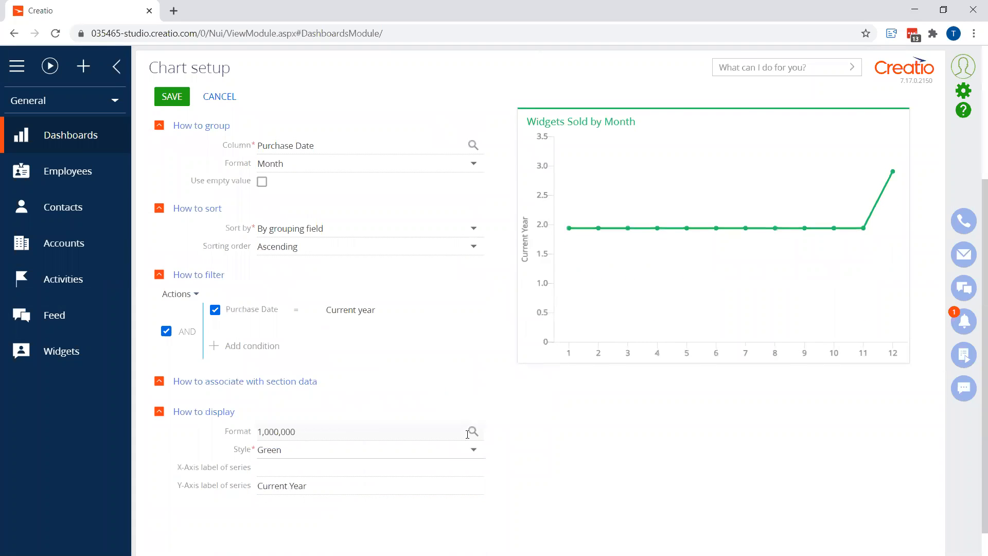
pyautogui.scroll(4, 441, 414)
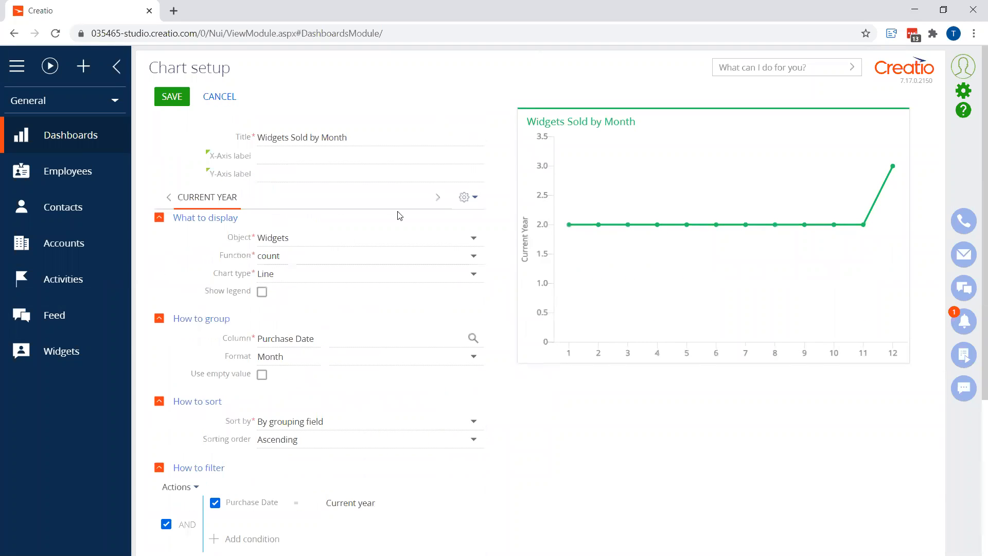
pyautogui.click(469, 197)
pyautogui.click(485, 240)
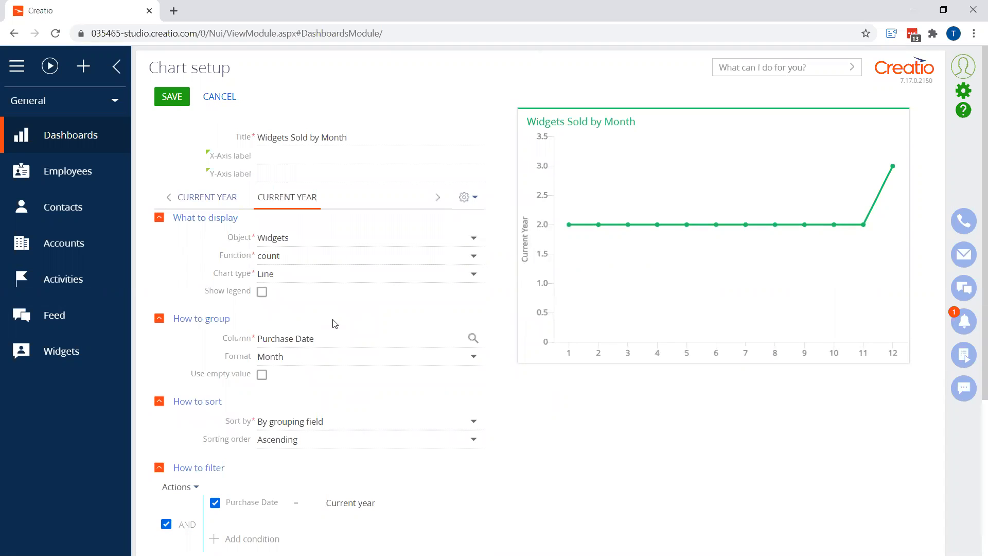
# Change the second series' Purchase Date filter to Previous year
pyautogui.scroll(-4, 308, 391)
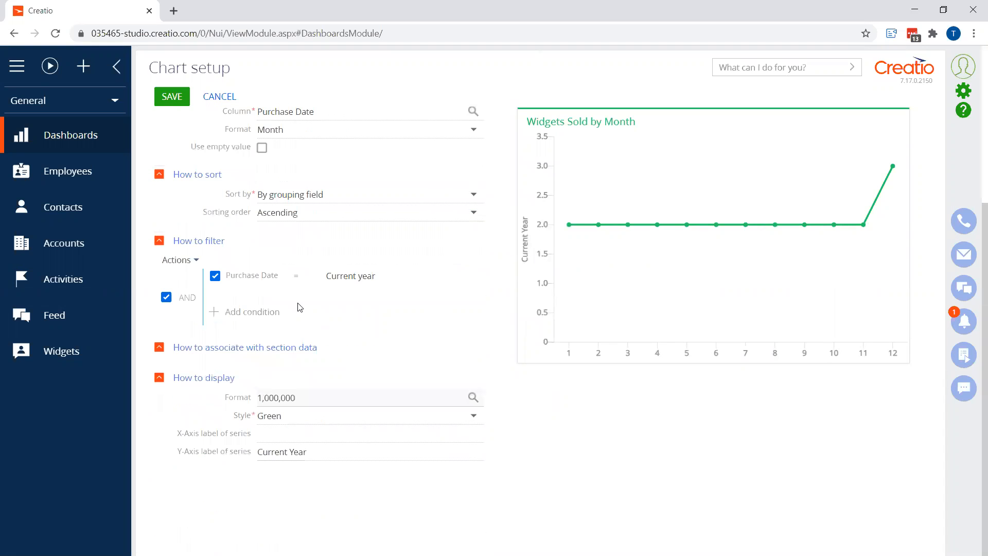
pyautogui.click(329, 276)
pyautogui.moveTo(380, 425)
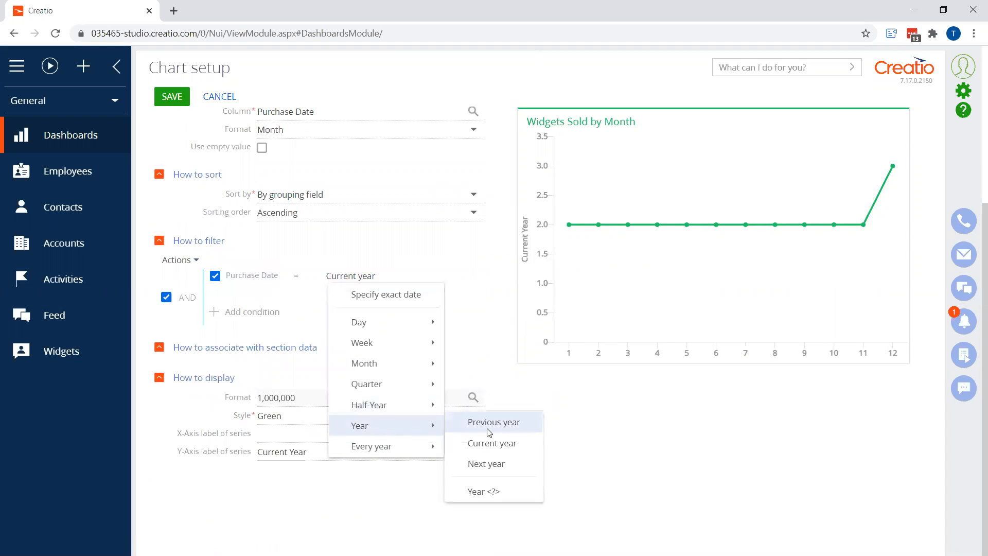
pyautogui.click(490, 431)
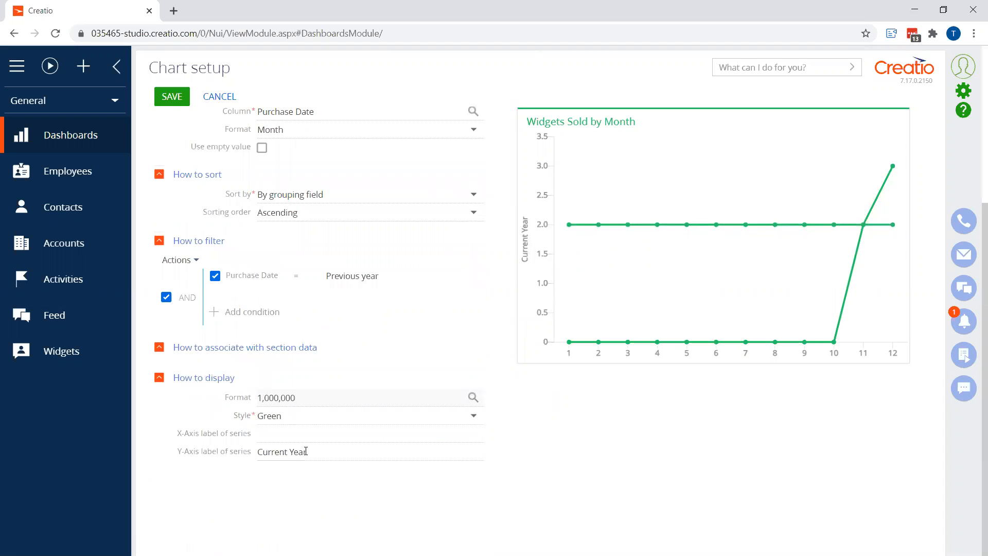
# Set the second series' style to Light blue and its Y-axis label to Previous Year
pyautogui.click(321, 412)
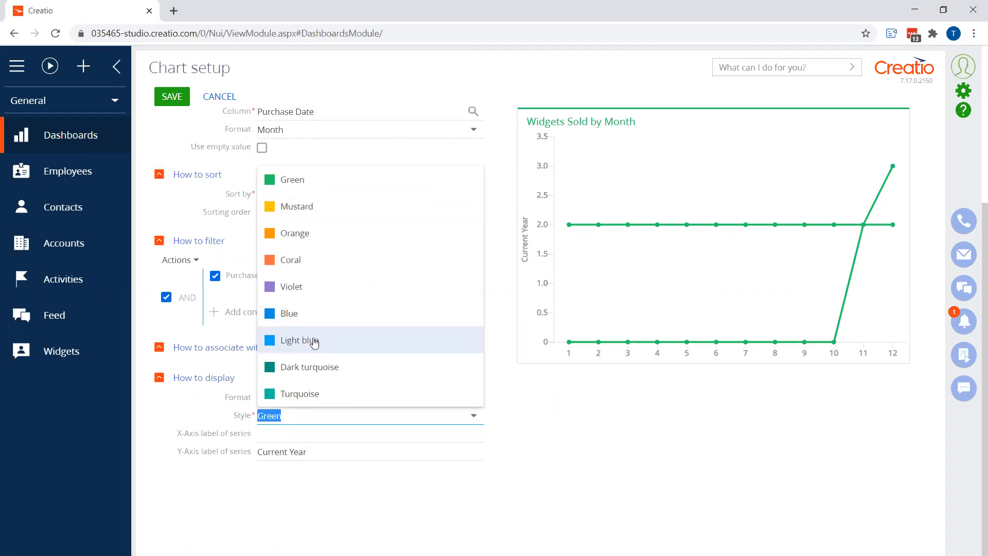
pyautogui.click(316, 339)
pyautogui.click(271, 452)
pyautogui.doubleClick(271, 452)
pyautogui.write('Previoue')
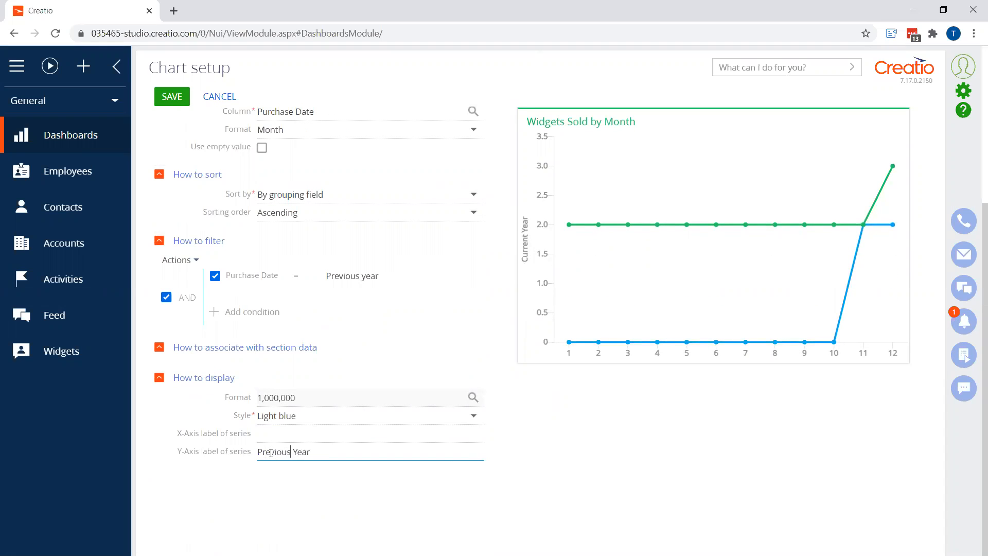
pyautogui.click(277, 500)
# Turn on the legend for both the Previous Year and Current Year series
pyautogui.scroll(2, 267, 491)
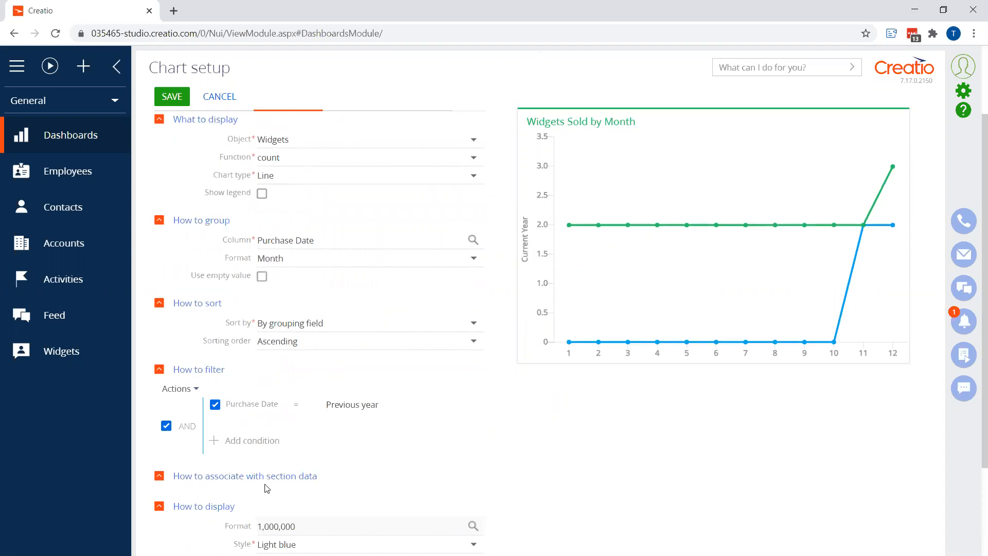
pyautogui.click(262, 194)
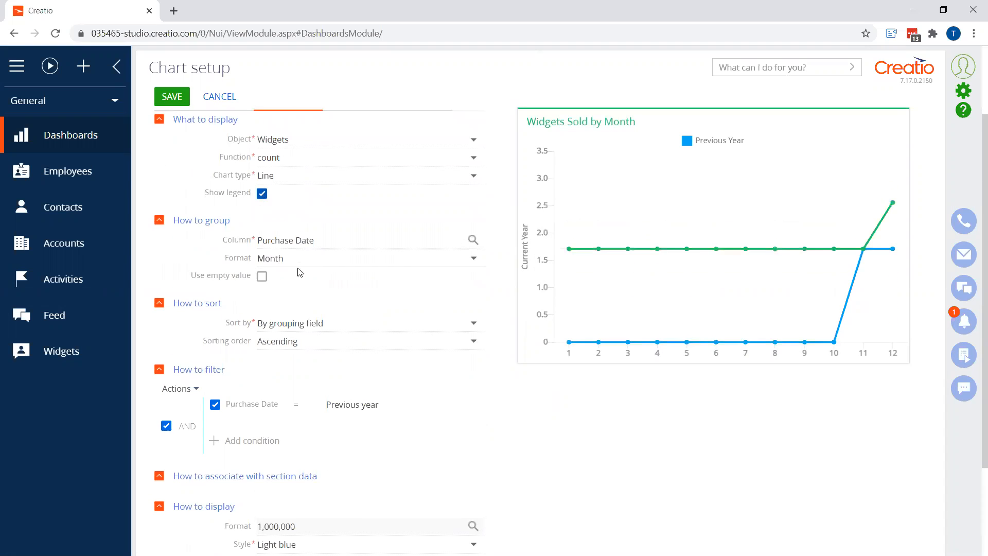
pyautogui.scroll(2, 201, 196)
pyautogui.click(201, 196)
pyautogui.click(262, 292)
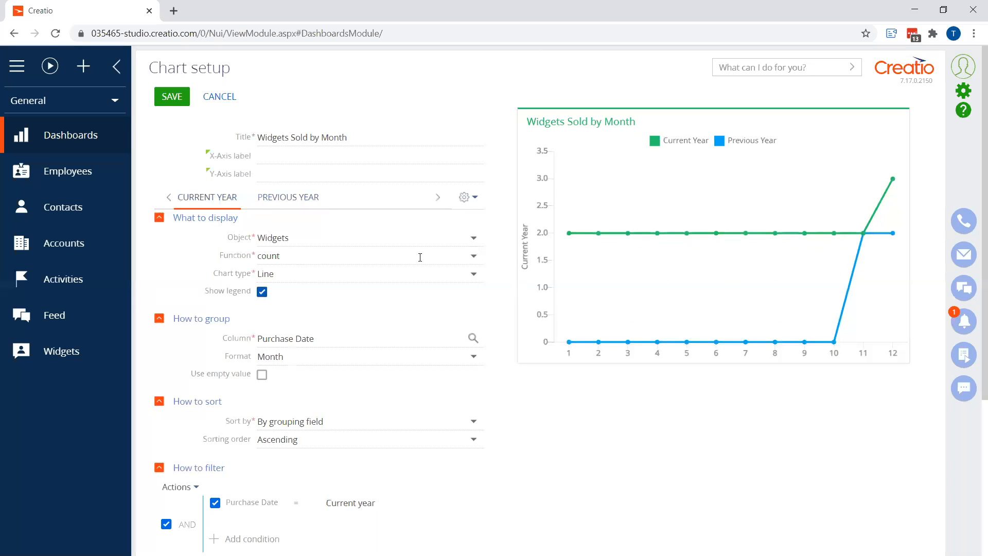
# Set the chart's X-axis label to Month and Y-axis label to # Widgets, then save the chart
pyautogui.click(295, 154)
pyautogui.write('Month')
pyautogui.press('Tab')
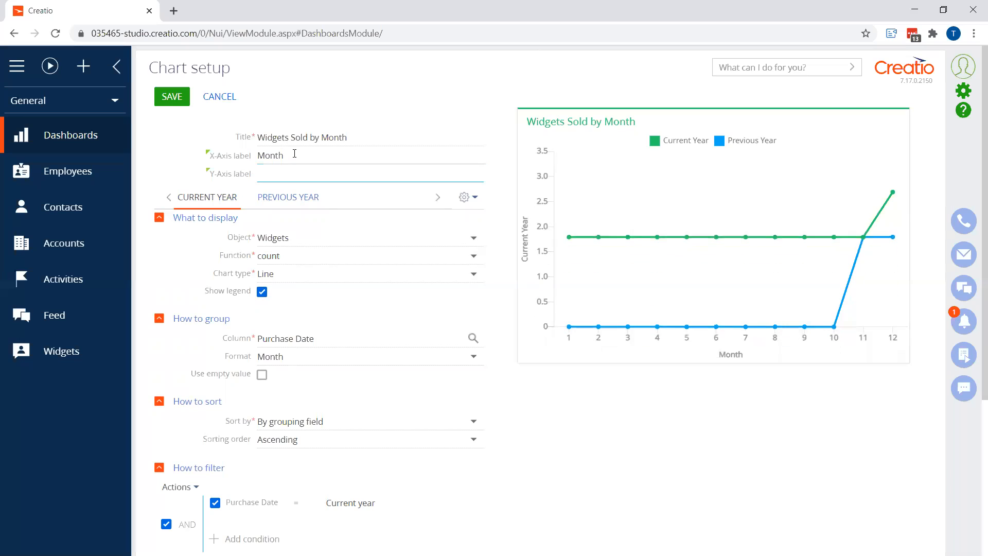
pyautogui.write('# Widgets')
pyautogui.press('Tab')
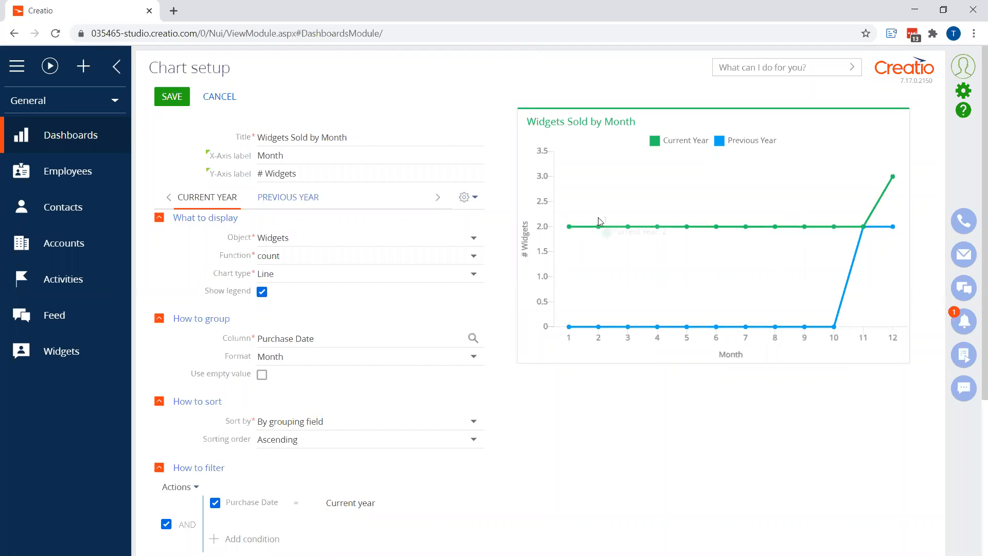
pyautogui.click(170, 99)
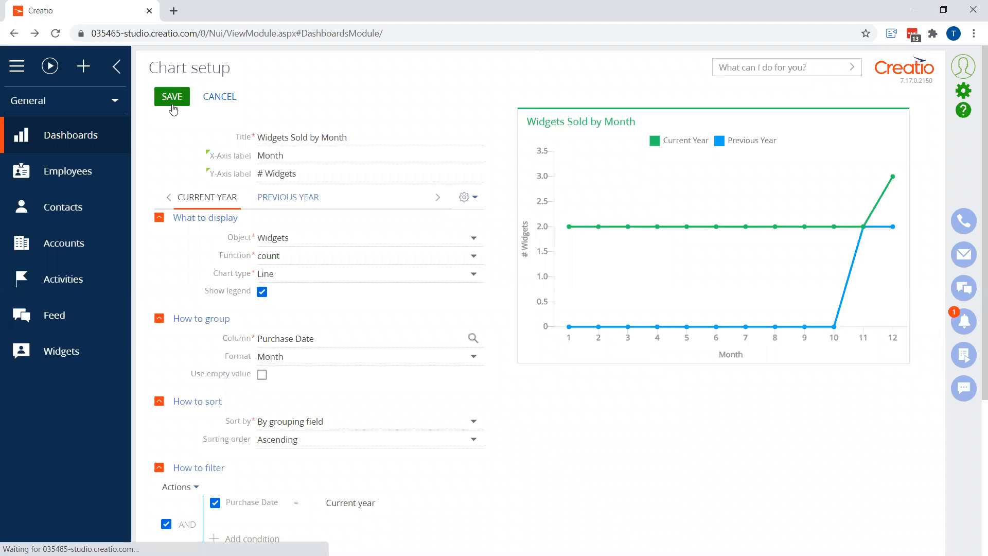
# Increase the height of the Widgets Sold by Month chart on the dashboard panel
pyautogui.click(597, 258)
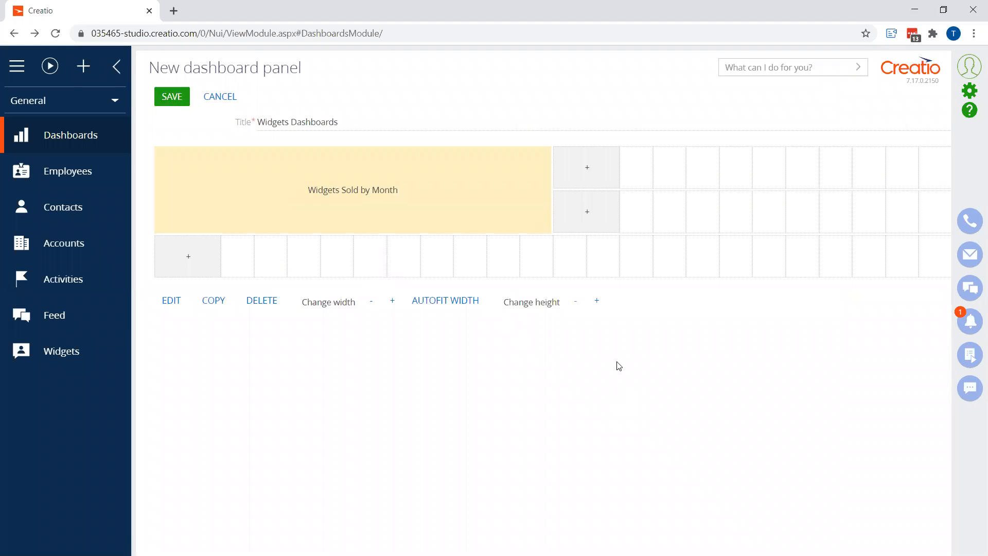
pyautogui.click(597, 303)
pyautogui.click(597, 346)
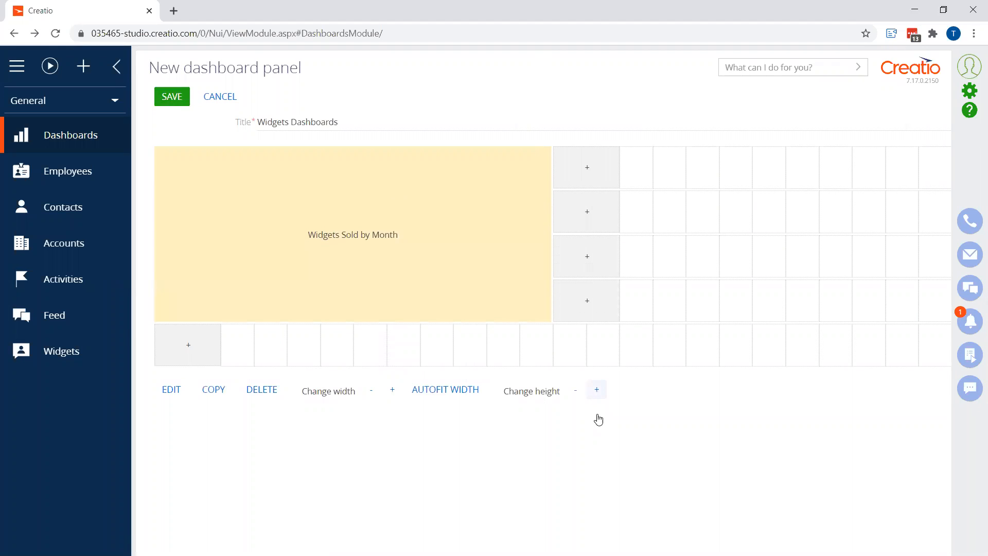
pyautogui.click(597, 390)
pyautogui.click(598, 435)
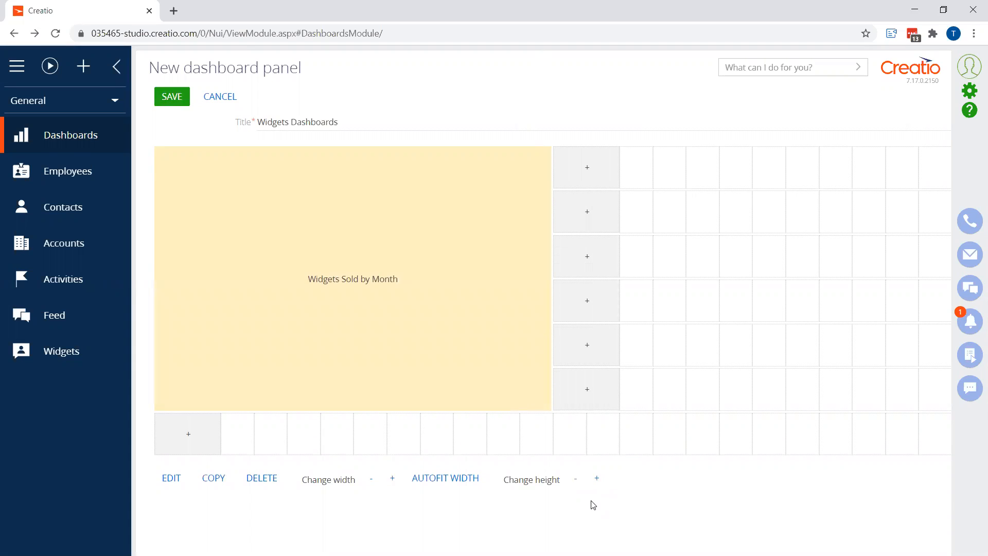
# Add a list to the dashboard panel titled "Warranty Ends in Next 30 Days" based on the Widgets object
pyautogui.click(591, 177)
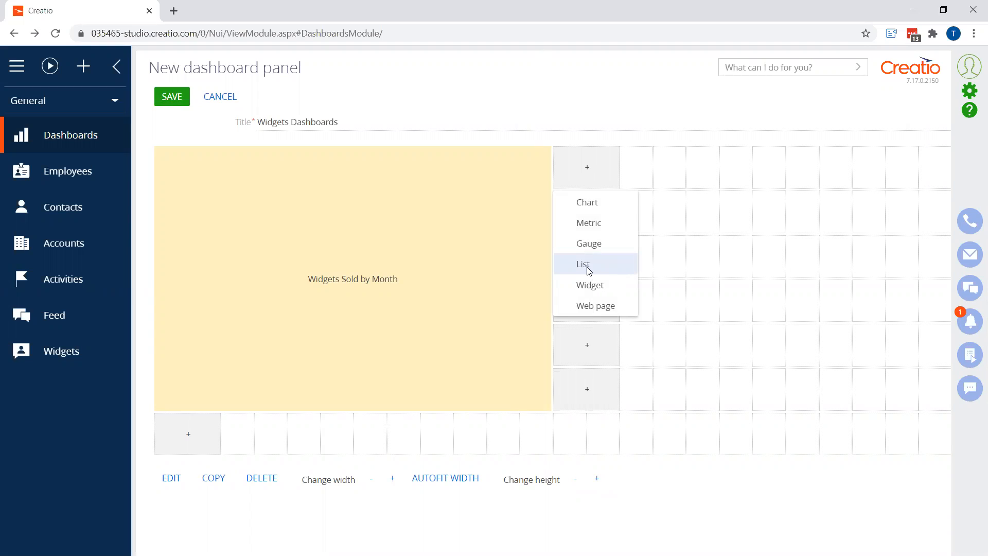
pyautogui.click(410, 383)
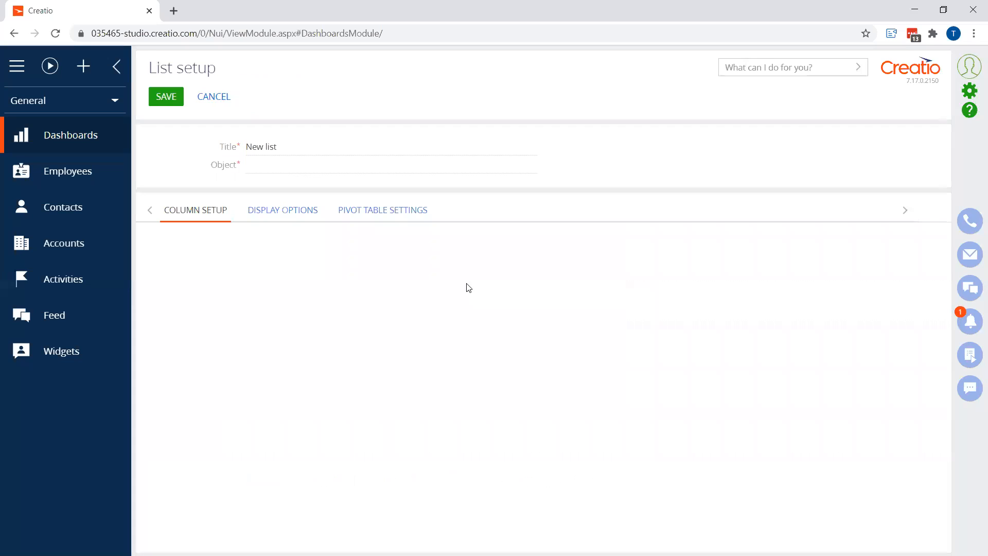
pyautogui.write('Warranty Ends in Next')
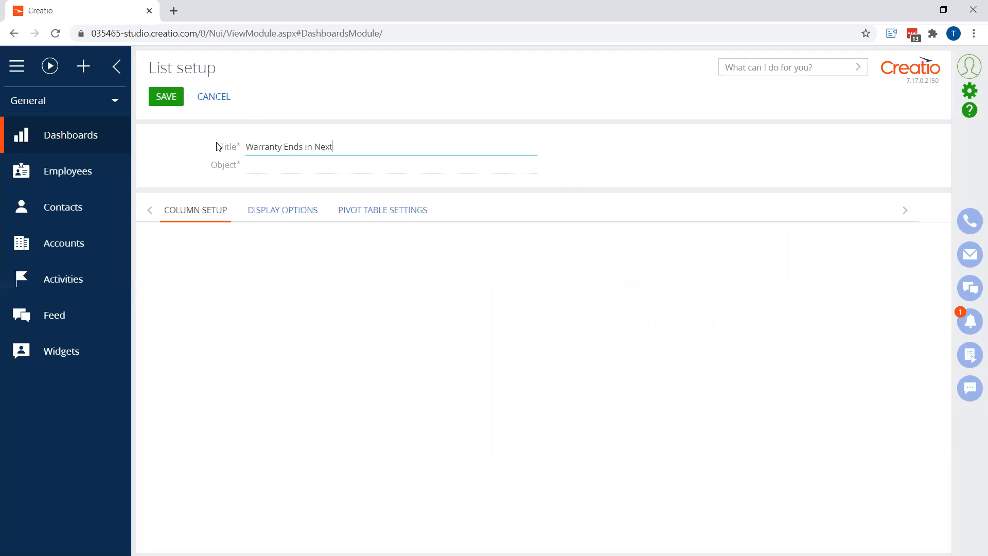
pyautogui.write(' 30 Days')
pyautogui.click(258, 168)
pyautogui.write('wid')
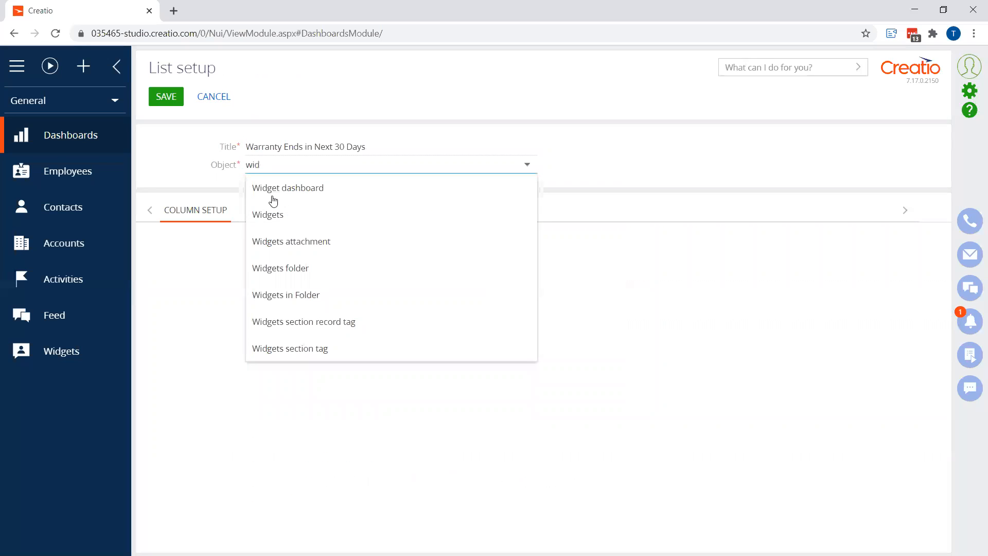
pyautogui.click(283, 208)
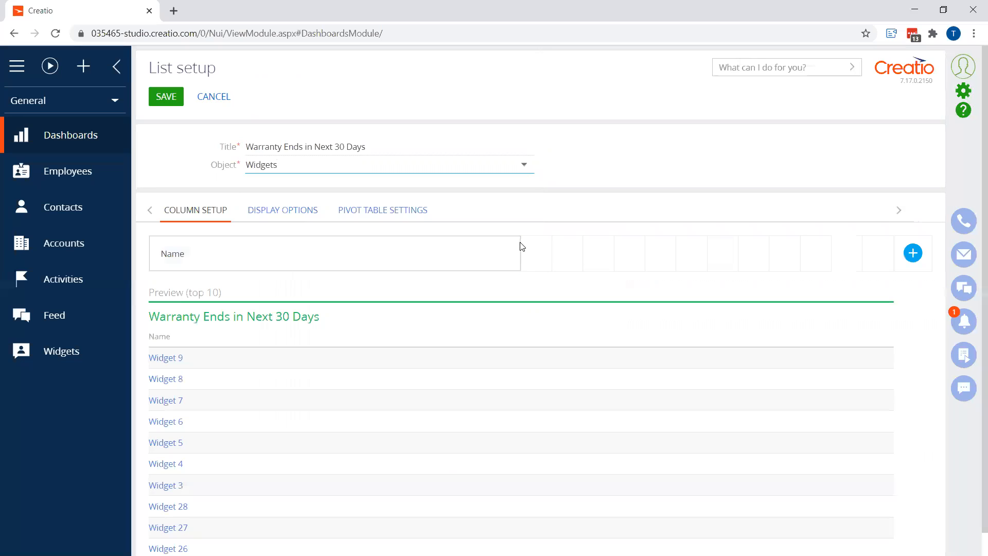
# Narrow the Name column and add a widened Account column to the list
pyautogui.moveTo(518, 243); pyautogui.dragTo(376, 246)
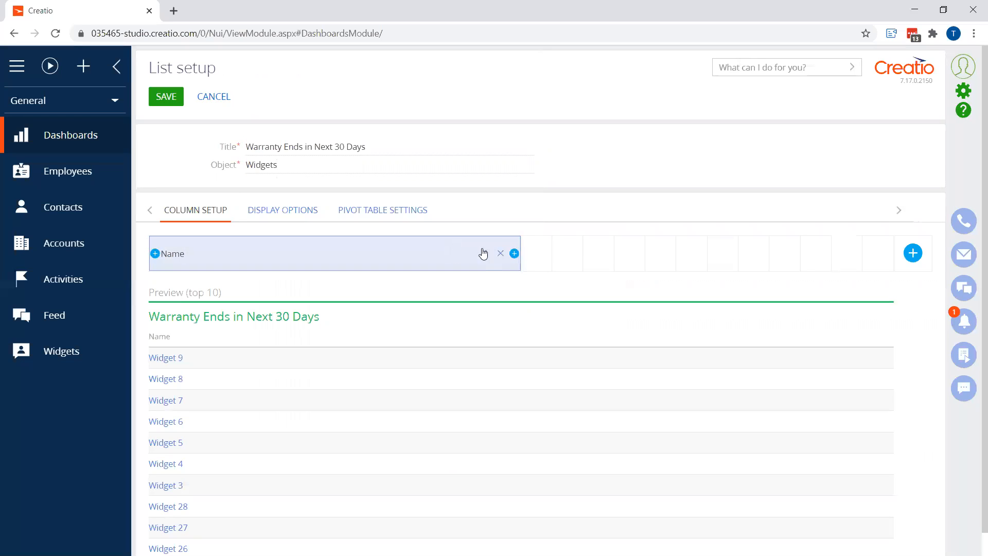
pyautogui.moveTo(519, 243); pyautogui.dragTo(400, 255)
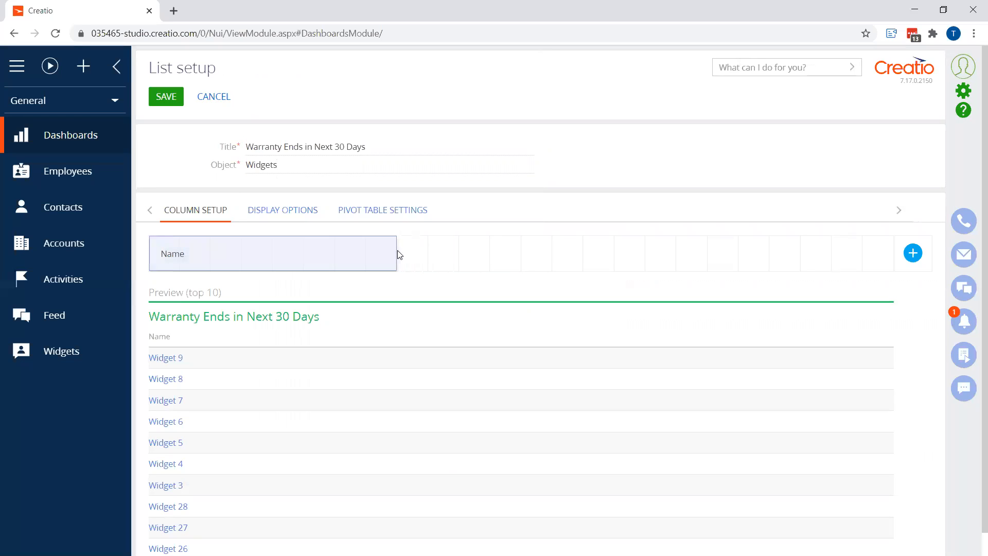
pyautogui.click(913, 253)
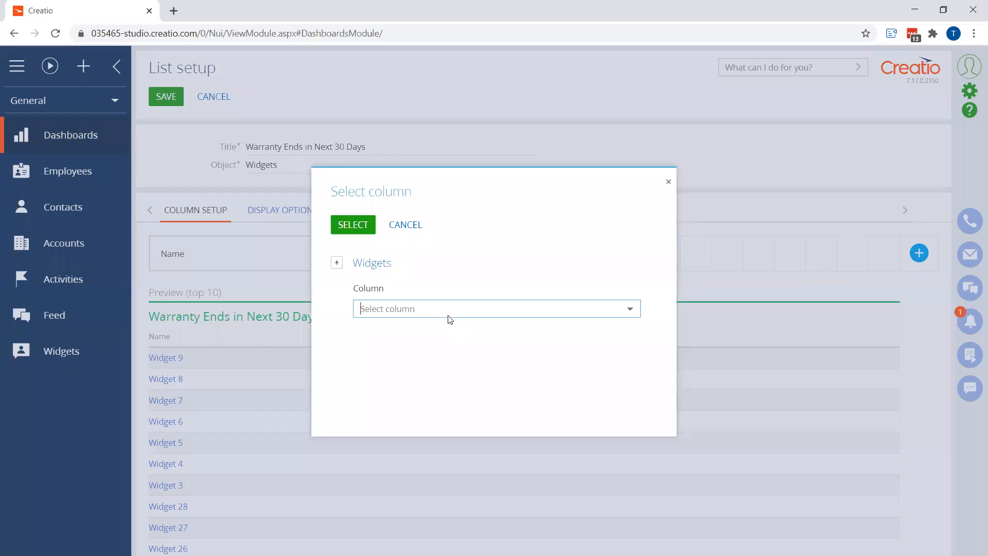
pyautogui.click(422, 309)
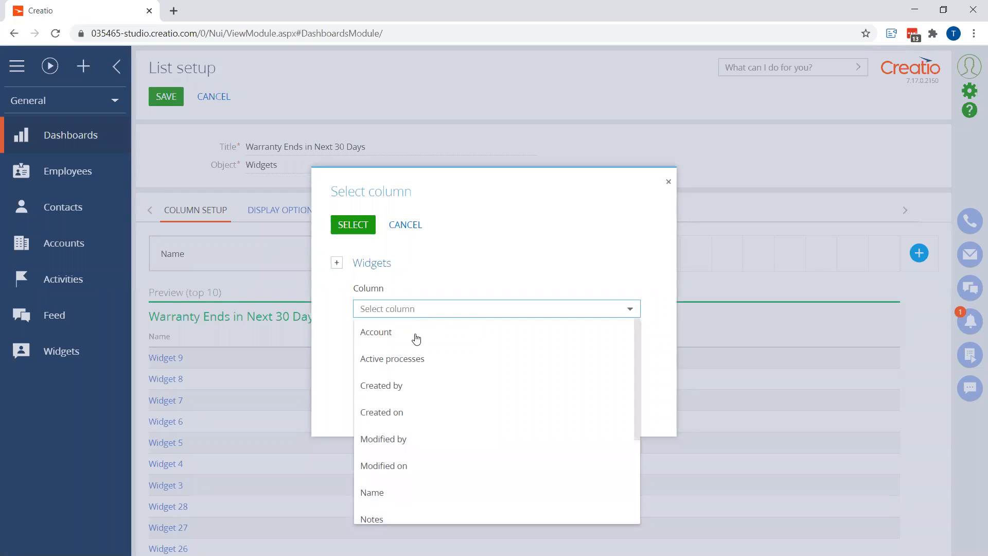
pyautogui.click(415, 334)
pyautogui.click(355, 224)
pyautogui.moveTo(518, 247); pyautogui.dragTo(680, 250)
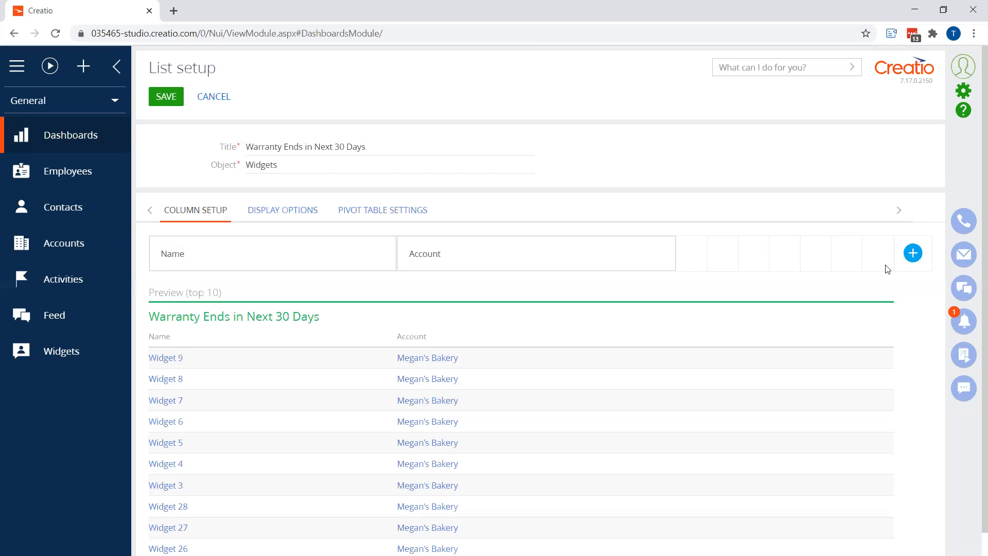
# Add a Warranty End Date column to the list and widen it
pyautogui.click(913, 253)
pyautogui.click(406, 308)
pyautogui.scroll(-2, 396, 477)
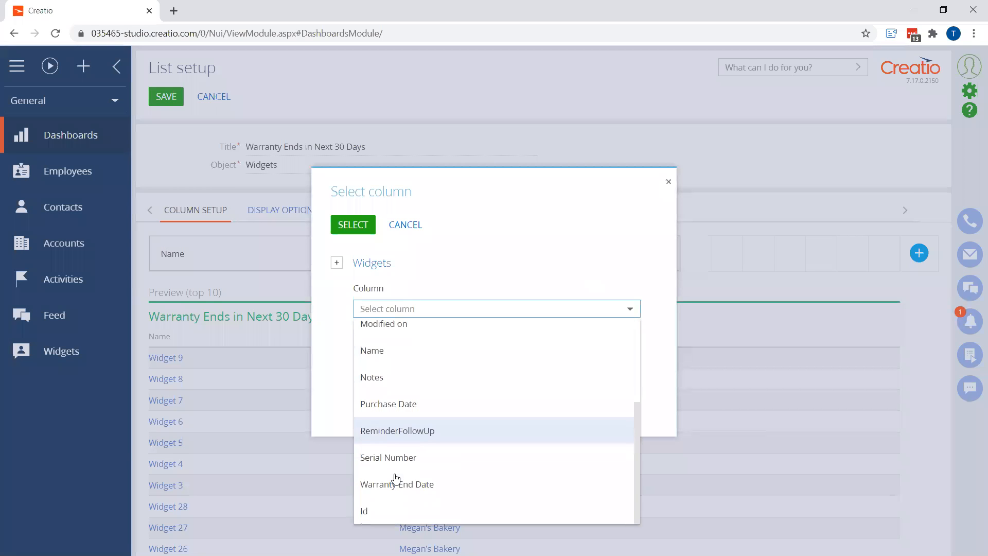
pyautogui.click(396, 483)
pyautogui.click(353, 225)
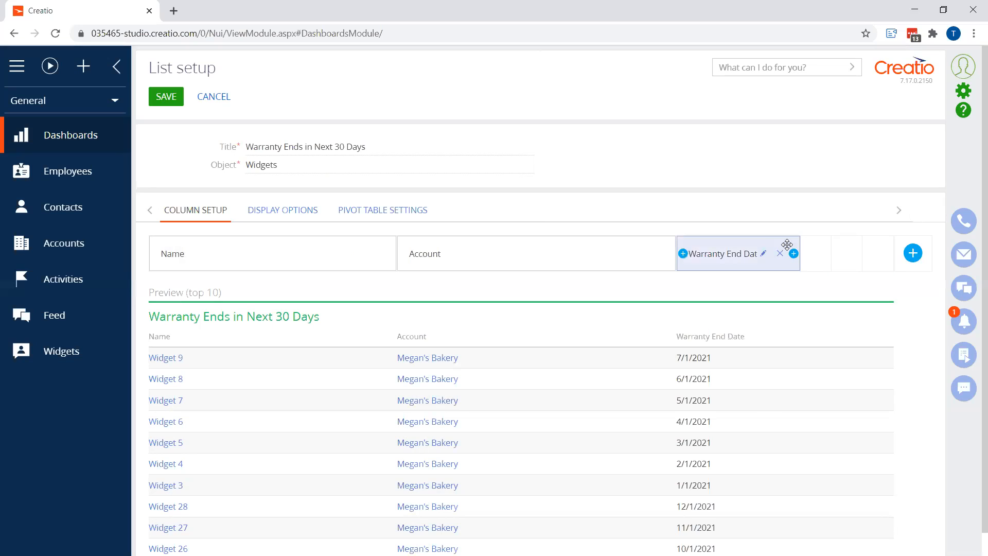
pyautogui.moveTo(799, 245); pyautogui.dragTo(893, 248)
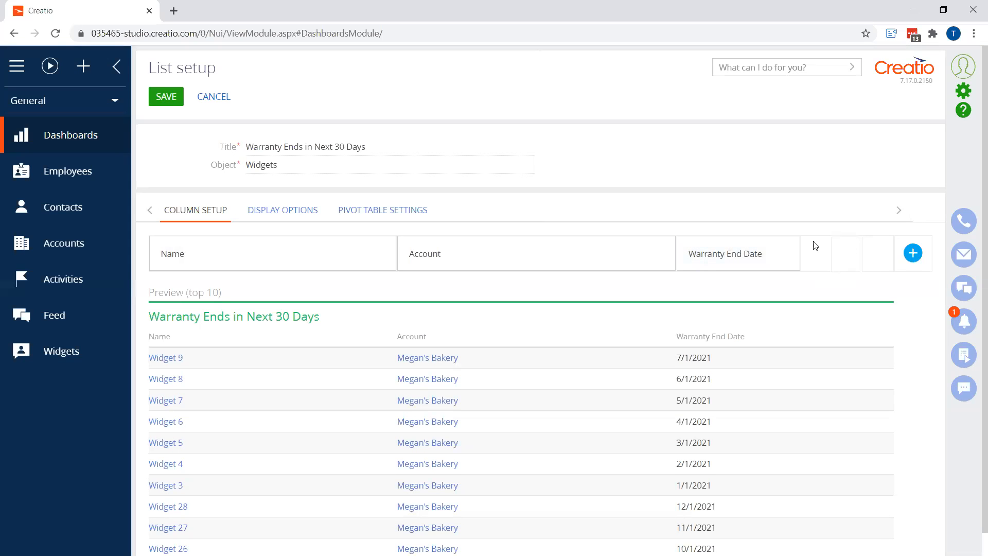
pyautogui.moveTo(801, 245); pyautogui.dragTo(893, 248)
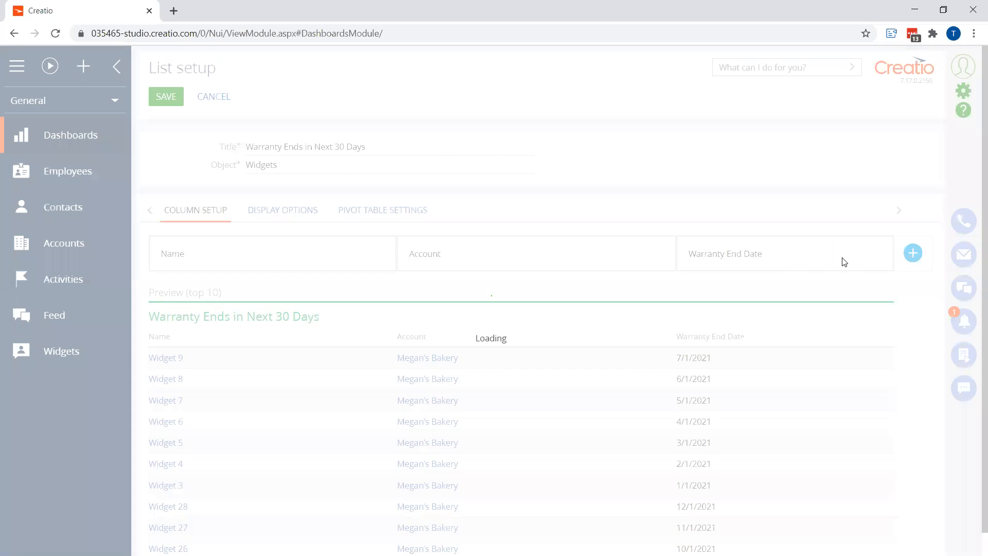
# Filter the list to records whose Warranty End Date falls within the following 30 days
pyautogui.click(294, 212)
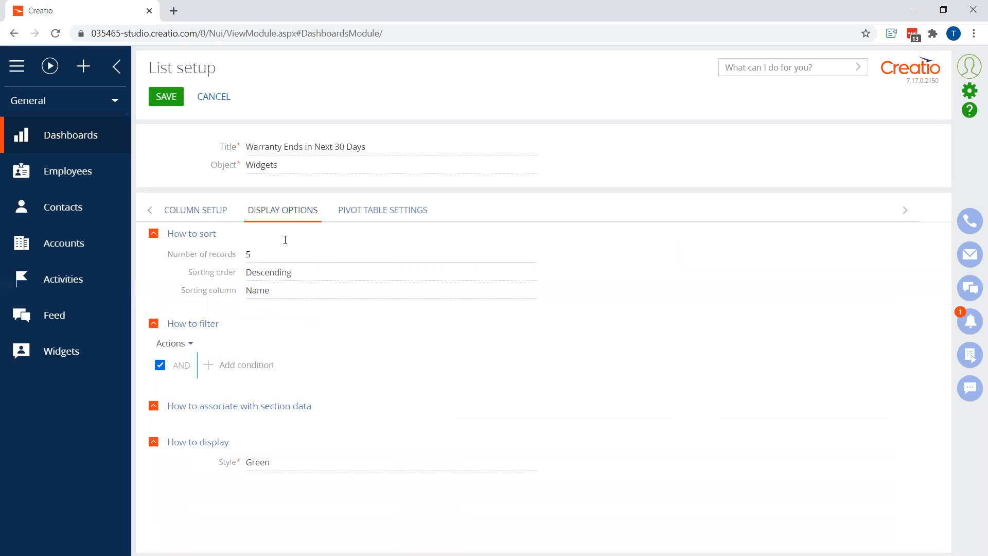
pyautogui.click(246, 365)
pyautogui.write('pur')
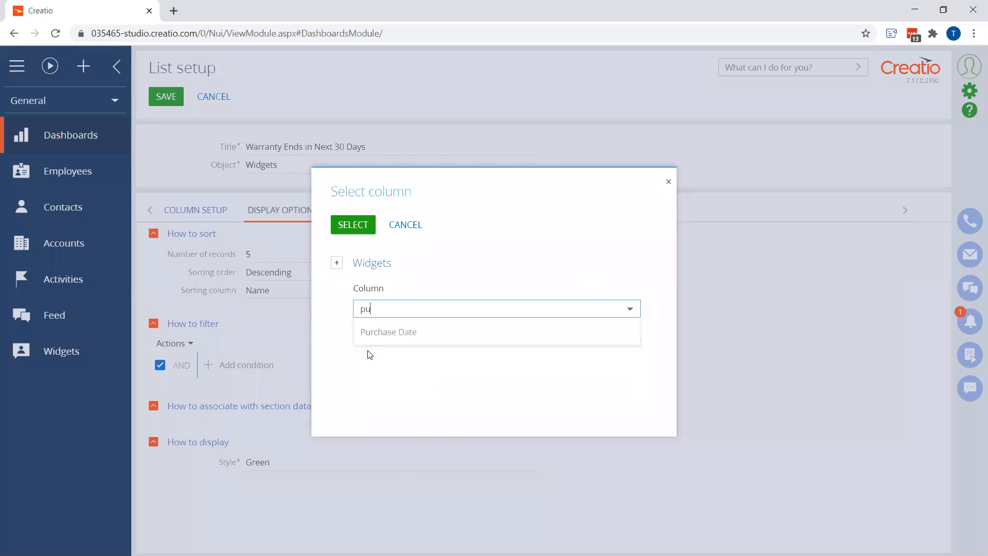
pyautogui.press('BackSpace')
pyautogui.press('BackSpace')
pyautogui.press('BackSpace')
pyautogui.write('war')
pyautogui.click(374, 334)
pyautogui.click(357, 225)
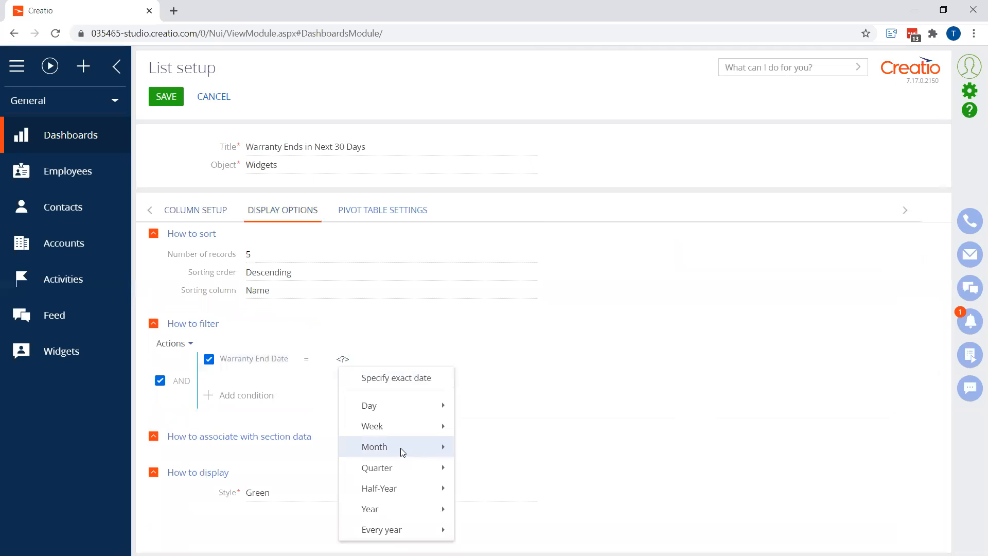
pyautogui.moveTo(392, 405)
pyautogui.click(509, 386)
pyautogui.write('30')
pyautogui.click(541, 361)
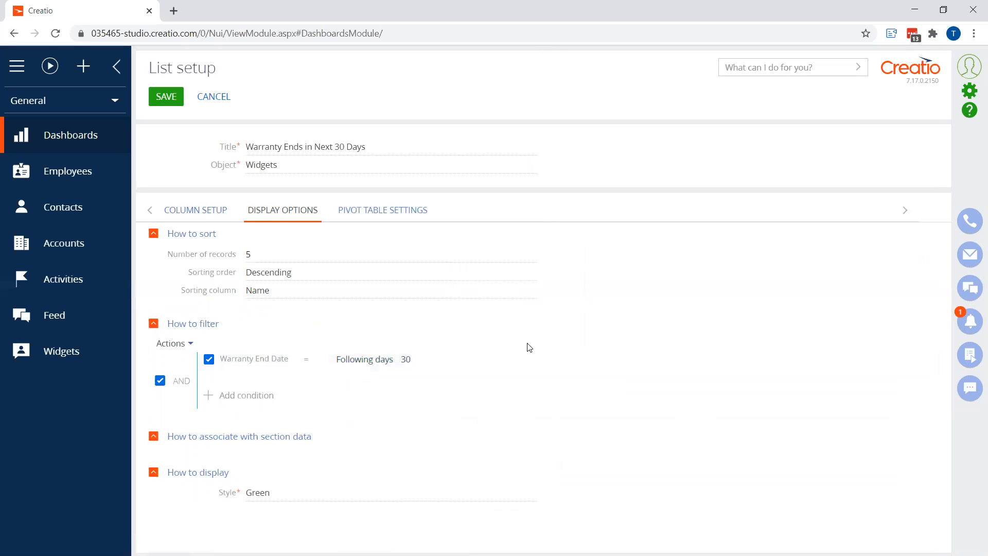
# Sort the list by Warranty End Date, set the number of records to 50, and save the list
pyautogui.click(284, 292)
pyautogui.click(298, 366)
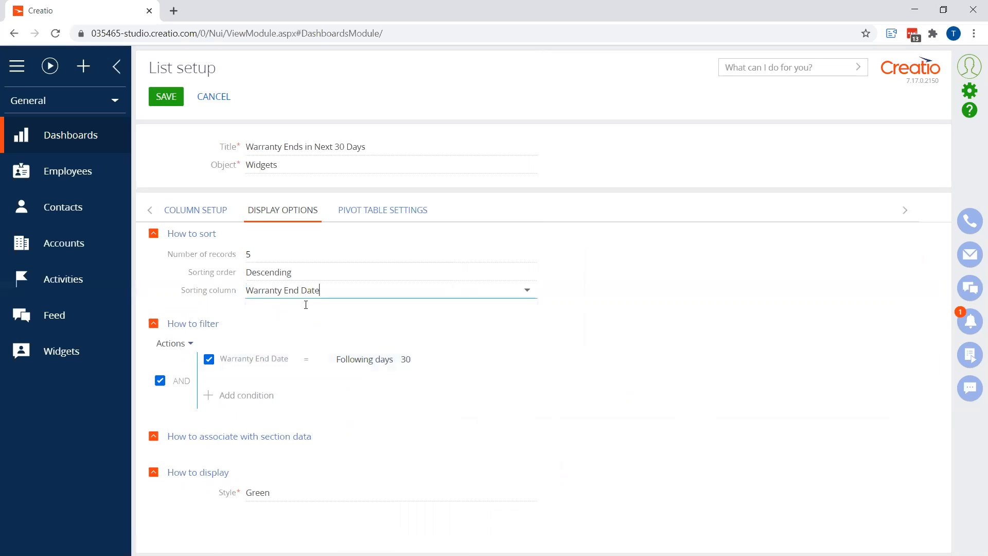
pyautogui.click(292, 270)
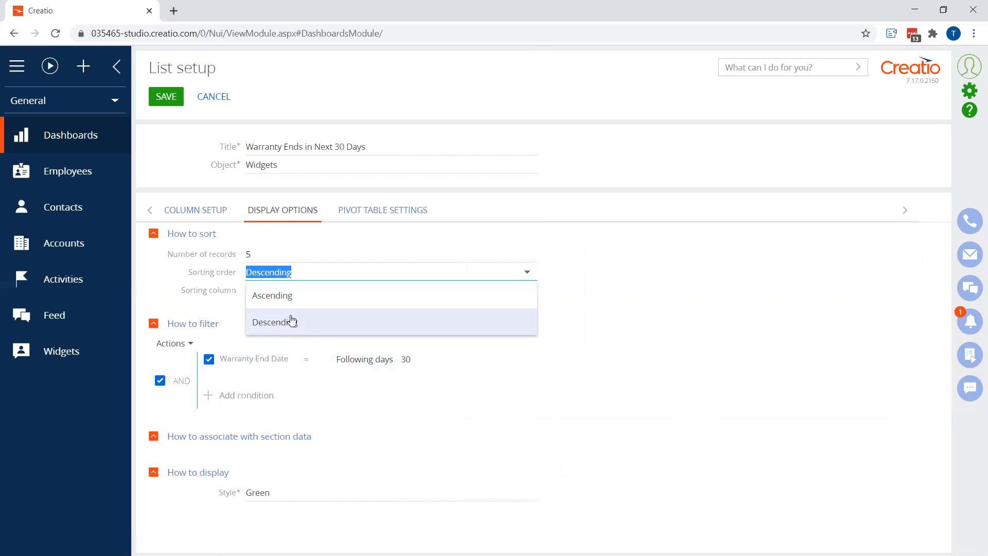
pyautogui.click(282, 255)
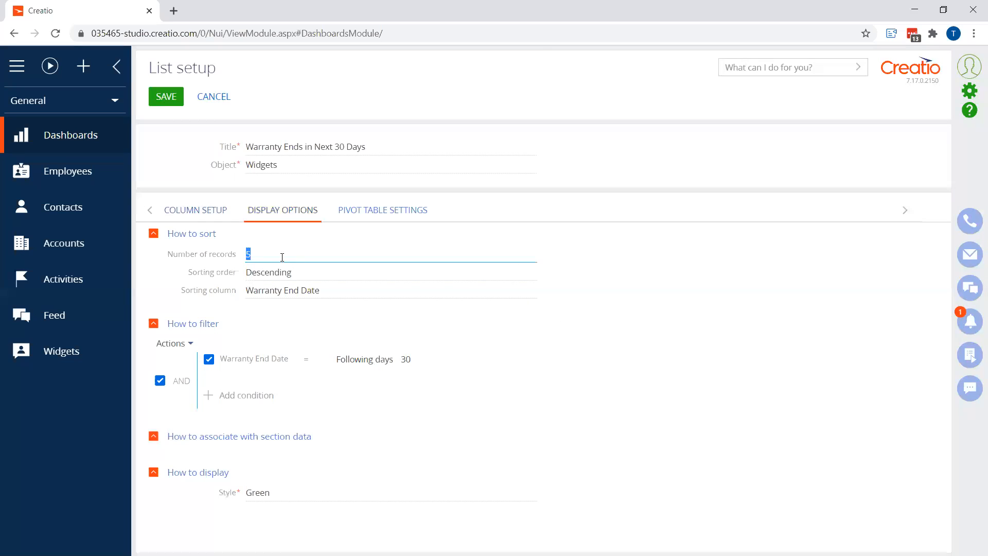
pyautogui.write('50')
pyautogui.click(167, 98)
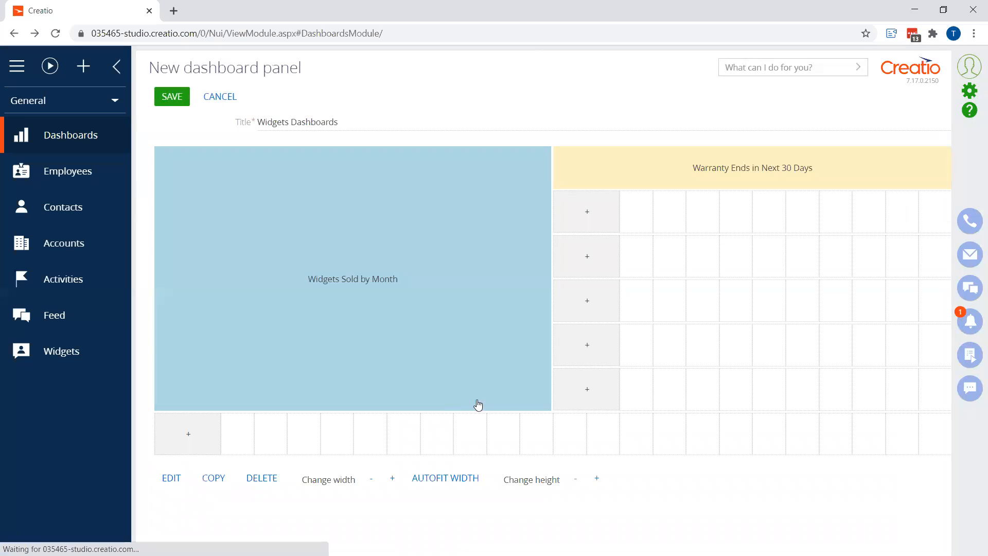
# Increase the height of the Warranty Ends in Next 30 Days list and save the dashboard panel
pyautogui.click(596, 480)
pyautogui.click(597, 480)
pyautogui.click(597, 480)
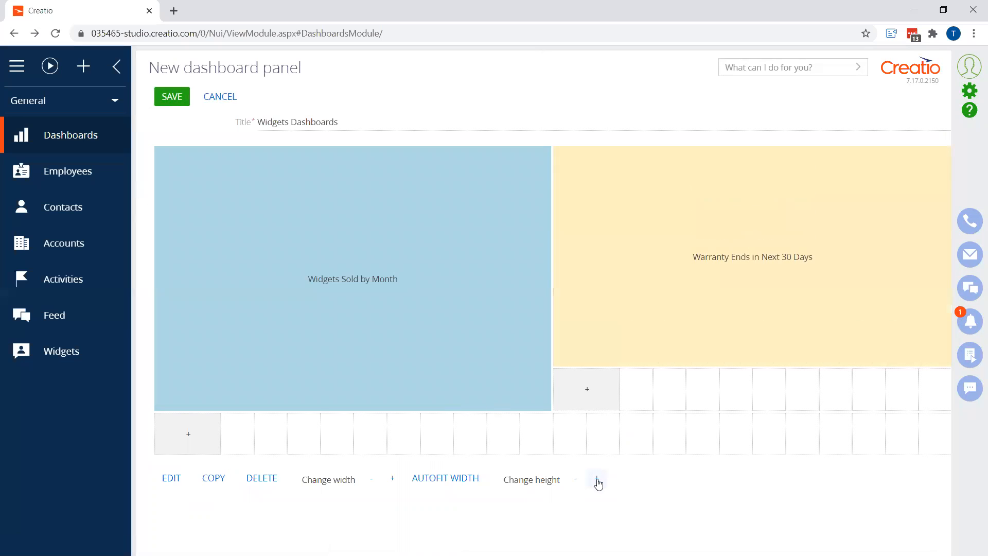
pyautogui.click(597, 479)
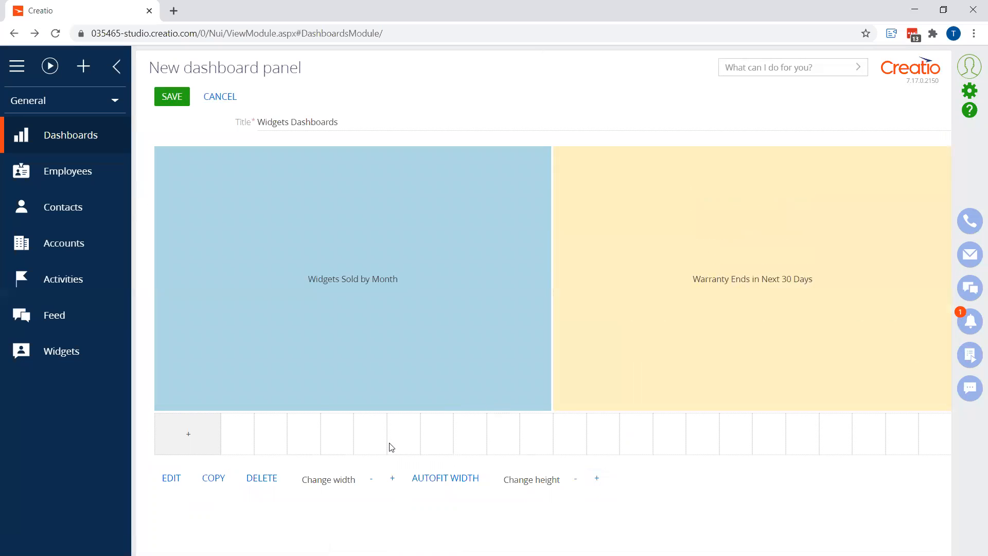
pyautogui.click(170, 97)
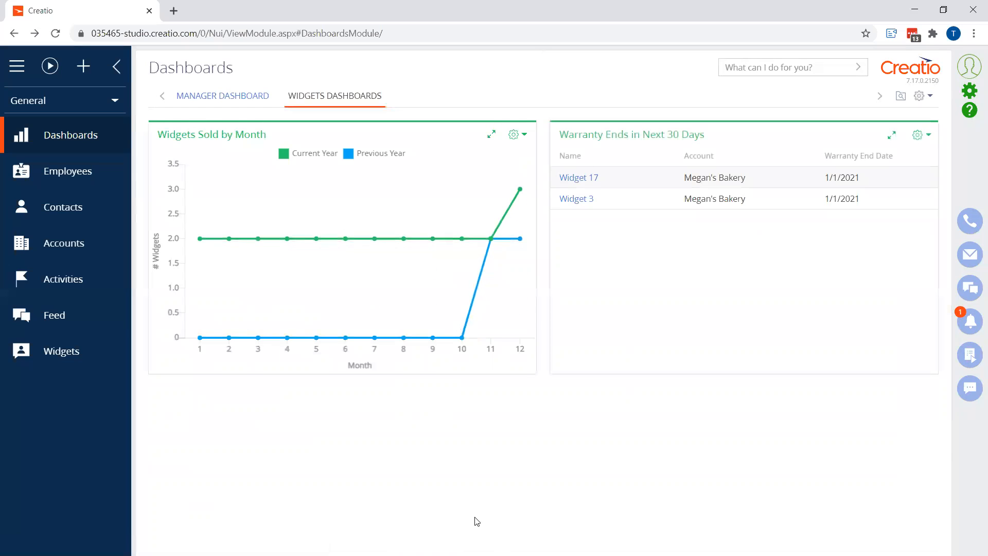